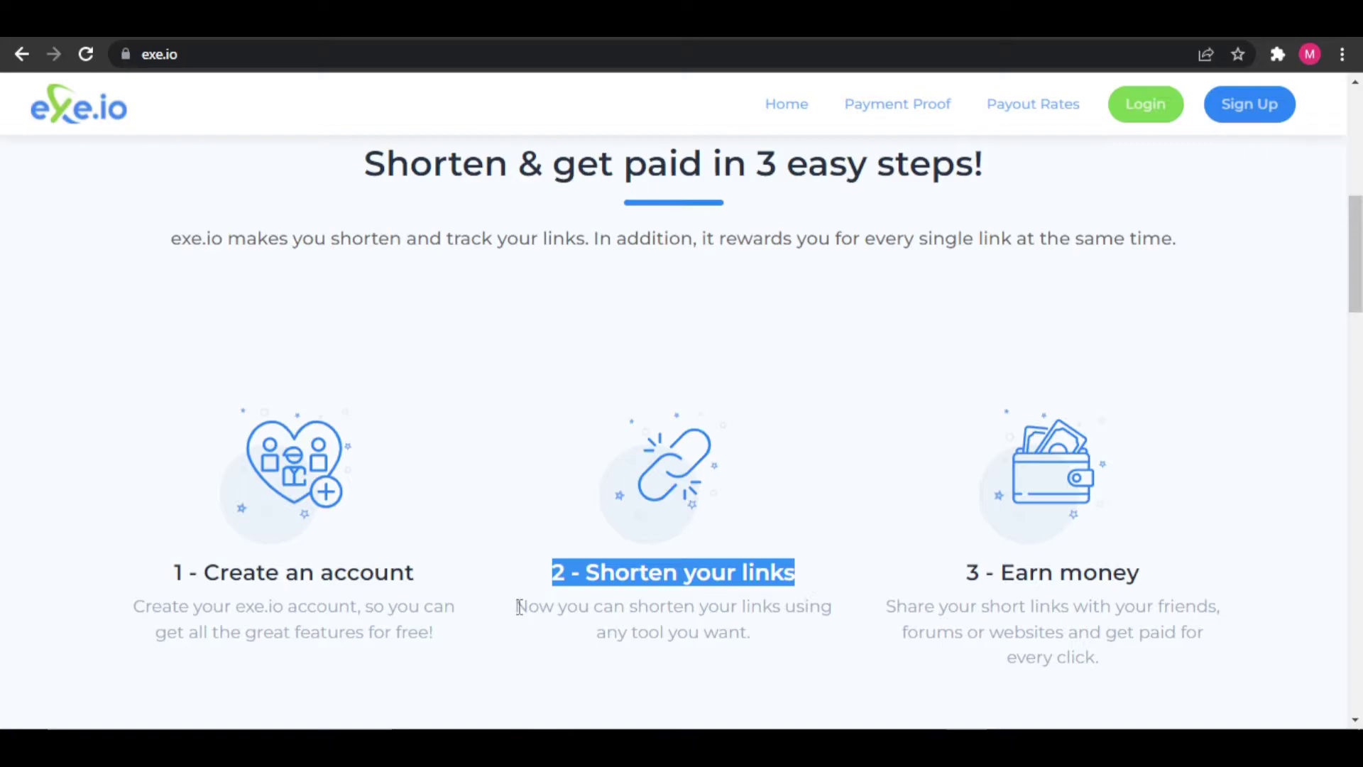
{"action": "left_click_drag", "start_coordinate": [520, 606], "coordinate": [1184, 568]}
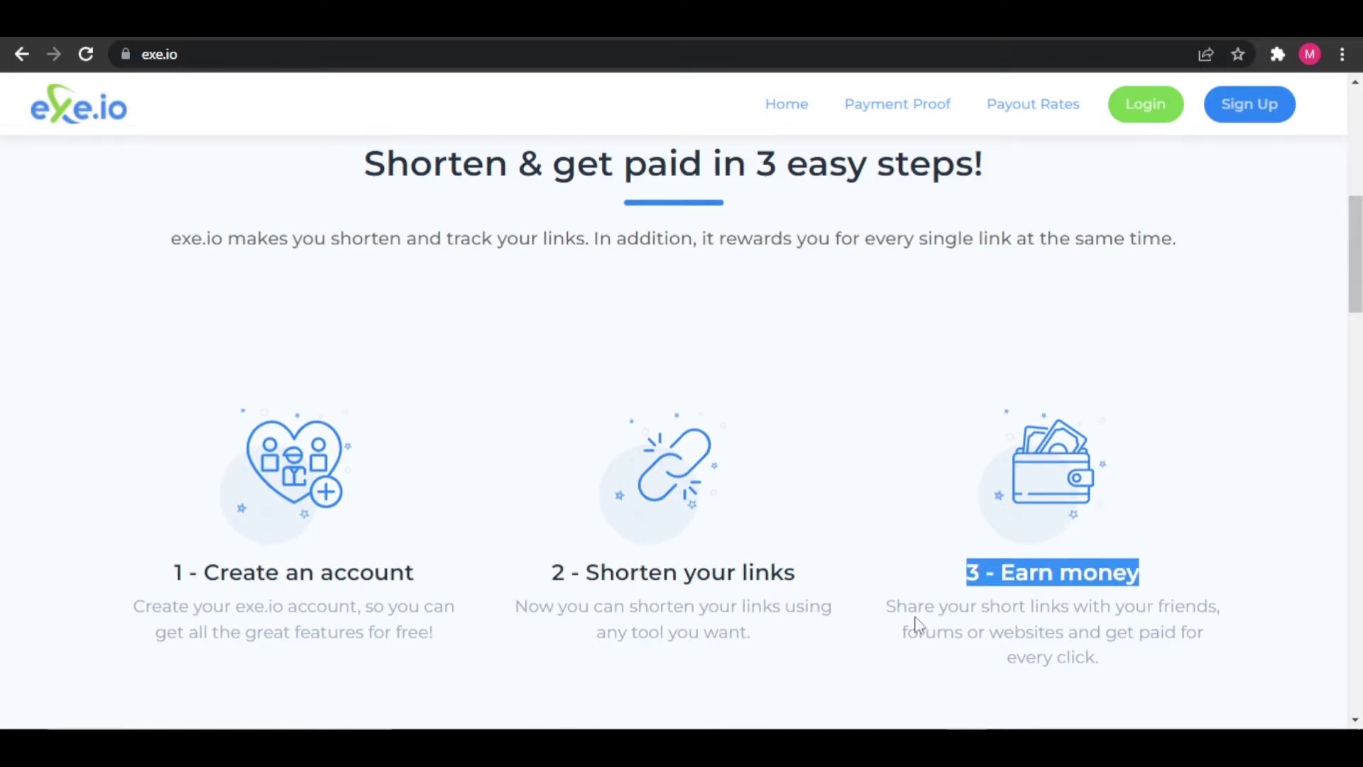
{"action": "left_click_drag", "start_coordinate": [887, 615], "coordinate": [1133, 657]}
{"action": "left_click", "coordinate": [1141, 660]}
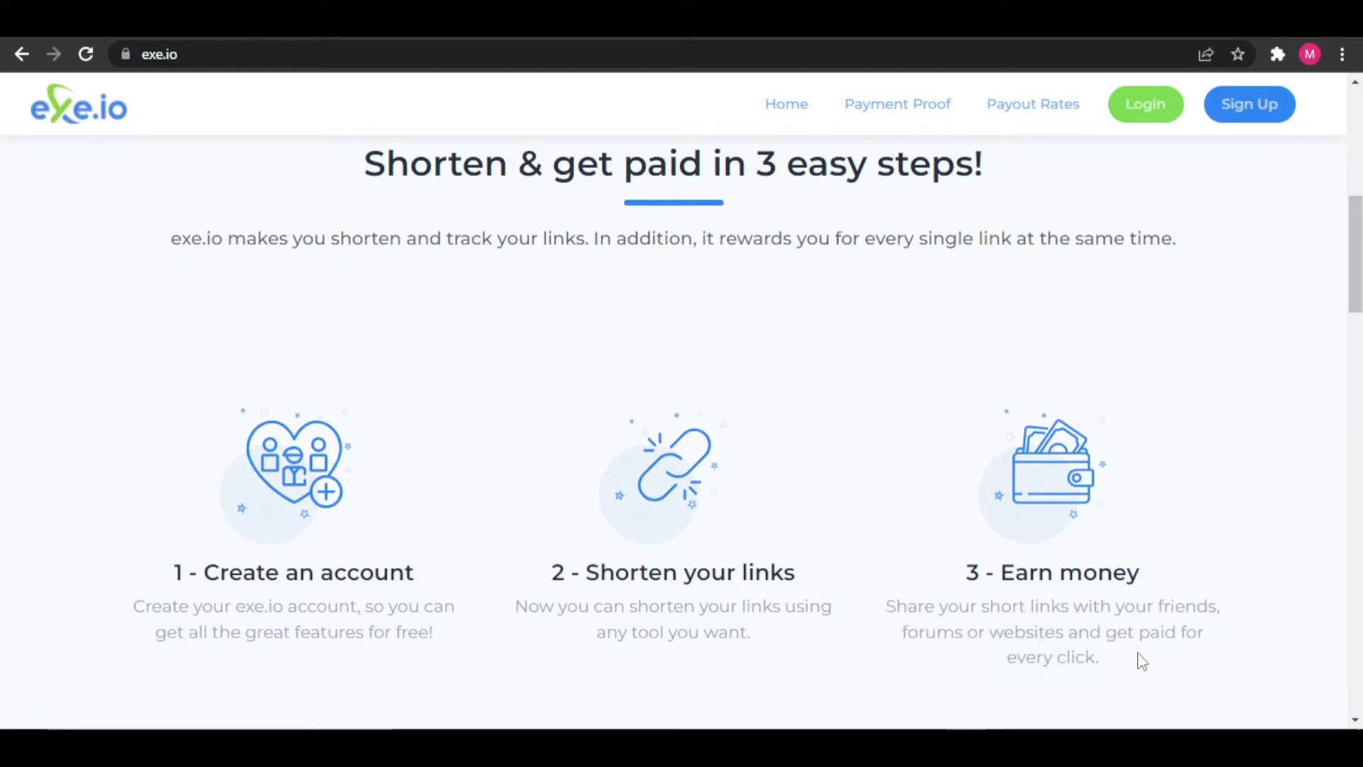
{"action": "scroll", "coordinate": [1142, 661], "scroll_direction": "down", "scroll_amount": 8}
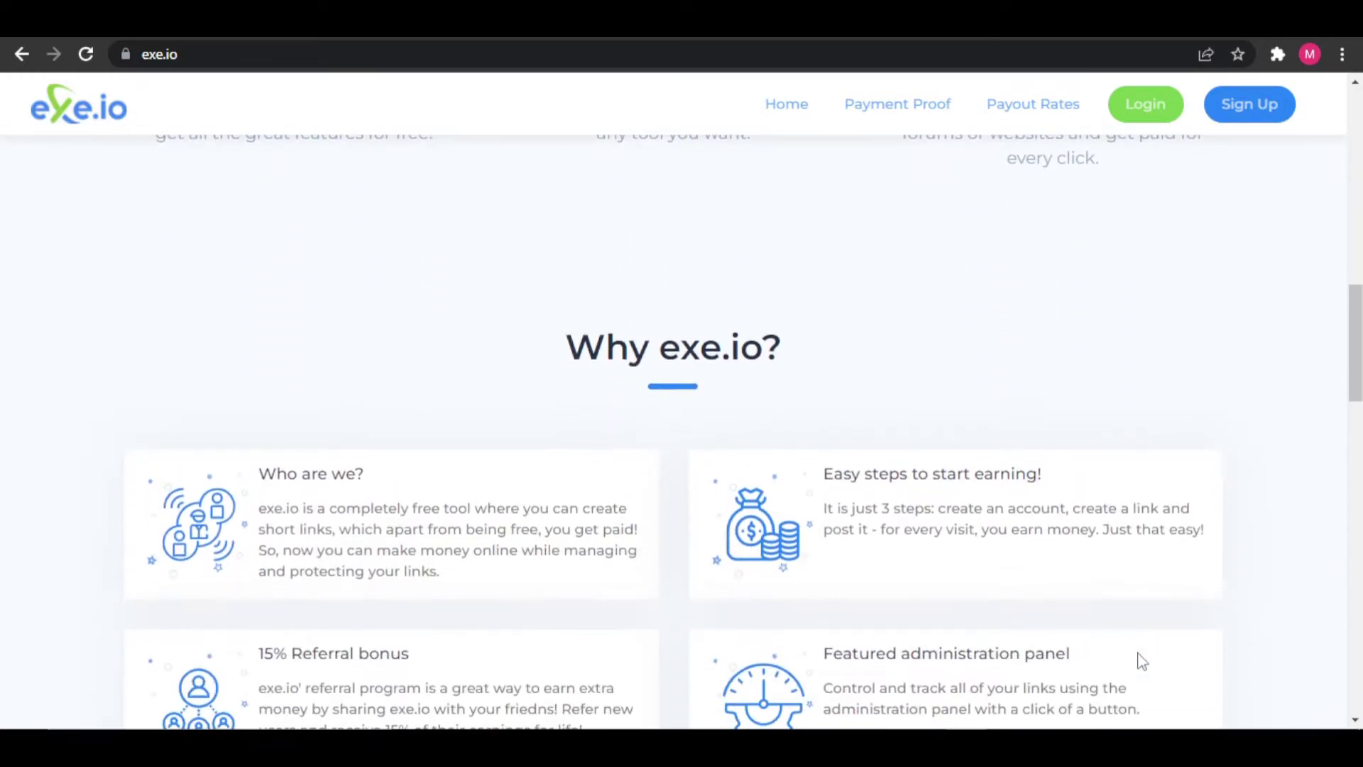
{"action": "scroll", "coordinate": [1142, 660], "scroll_direction": "down", "scroll_amount": 3}
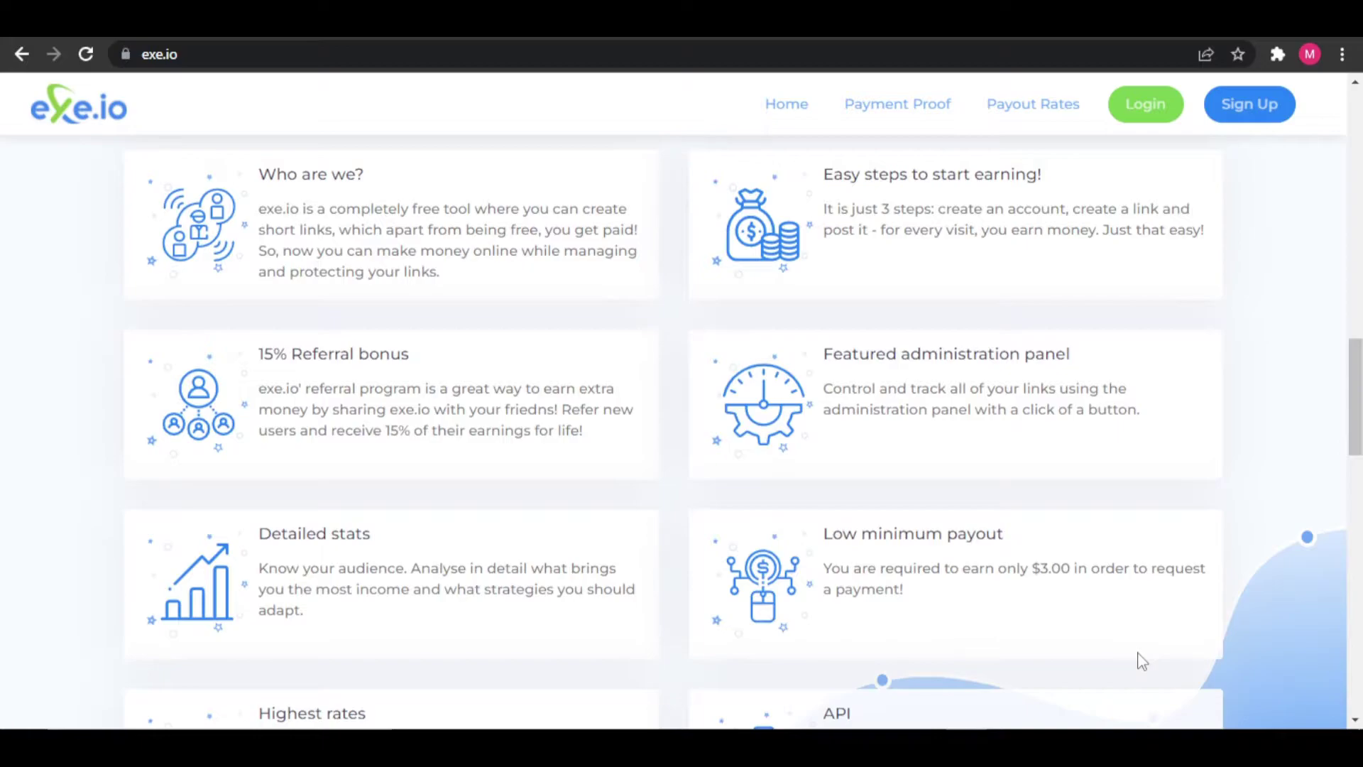
{"action": "scroll", "coordinate": [1142, 660], "scroll_direction": "down", "scroll_amount": 3}
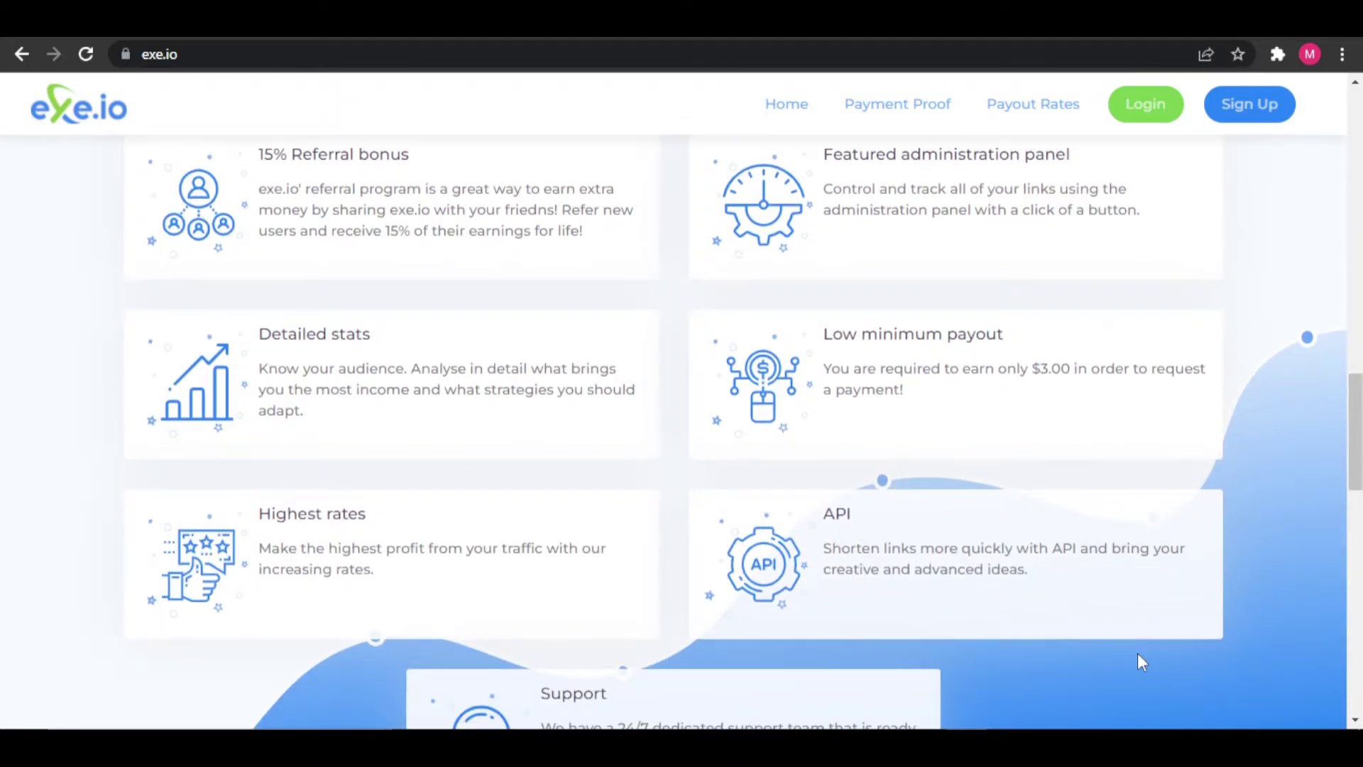
{"action": "scroll", "coordinate": [1141, 661], "scroll_direction": "down", "scroll_amount": 3}
{"action": "scroll", "coordinate": [1140, 661], "scroll_direction": "down", "scroll_amount": 6}
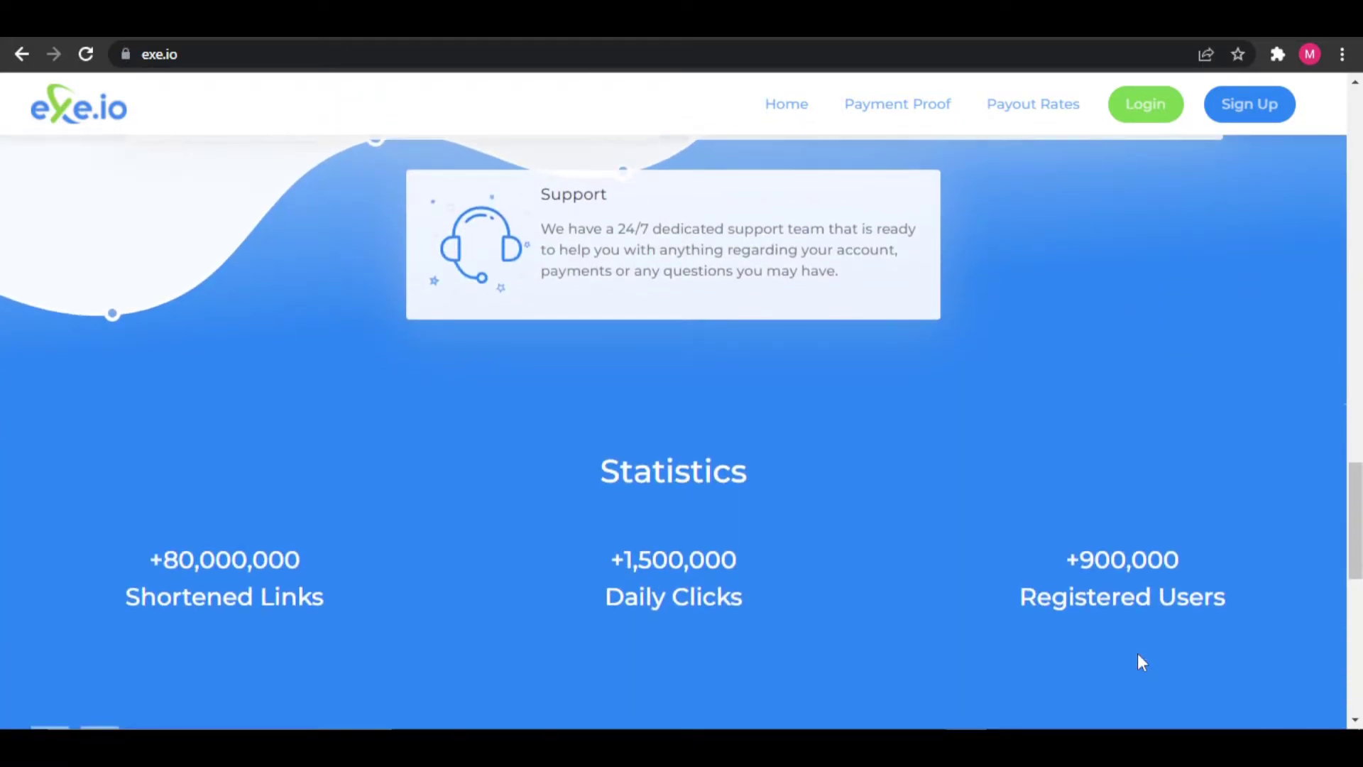
{"action": "scroll", "coordinate": [1142, 662], "scroll_direction": "down", "scroll_amount": 5}
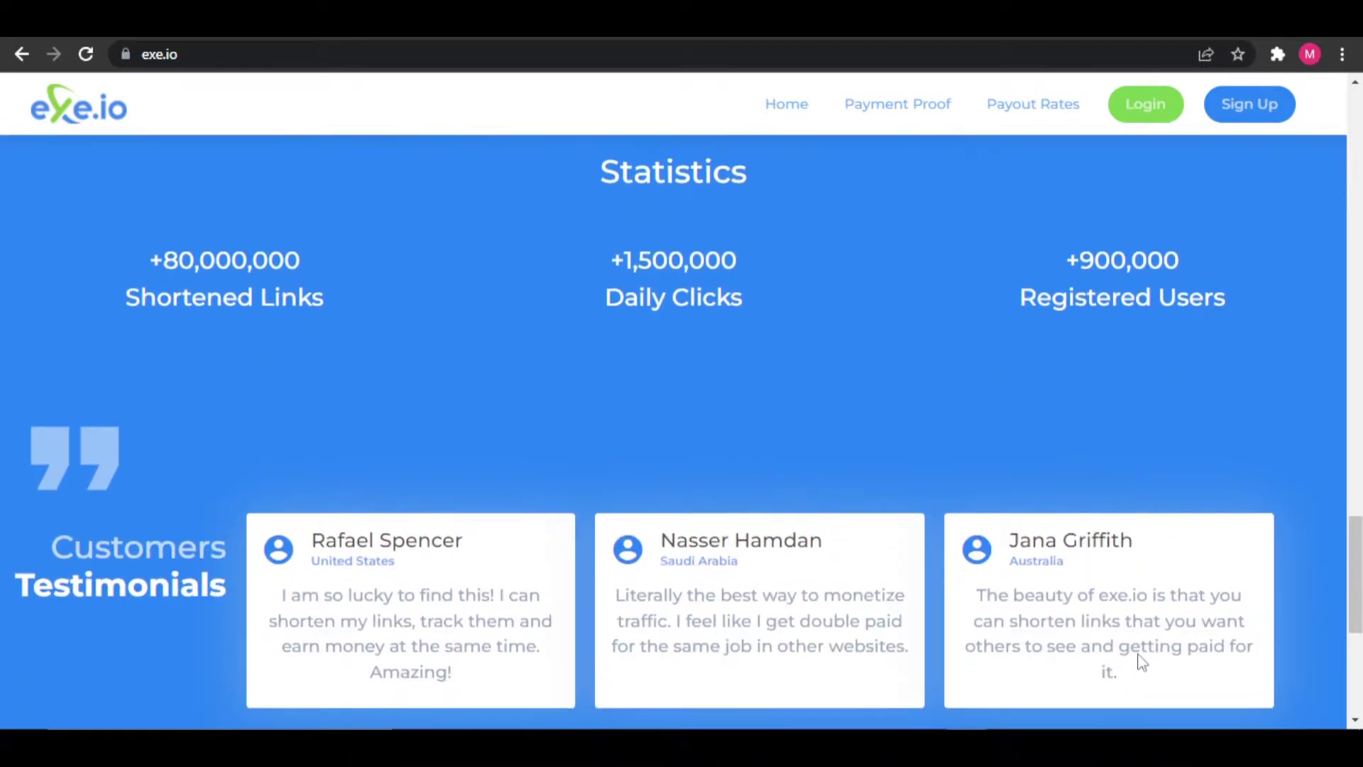
{"action": "scroll", "coordinate": [1142, 662], "scroll_direction": "down", "scroll_amount": 3}
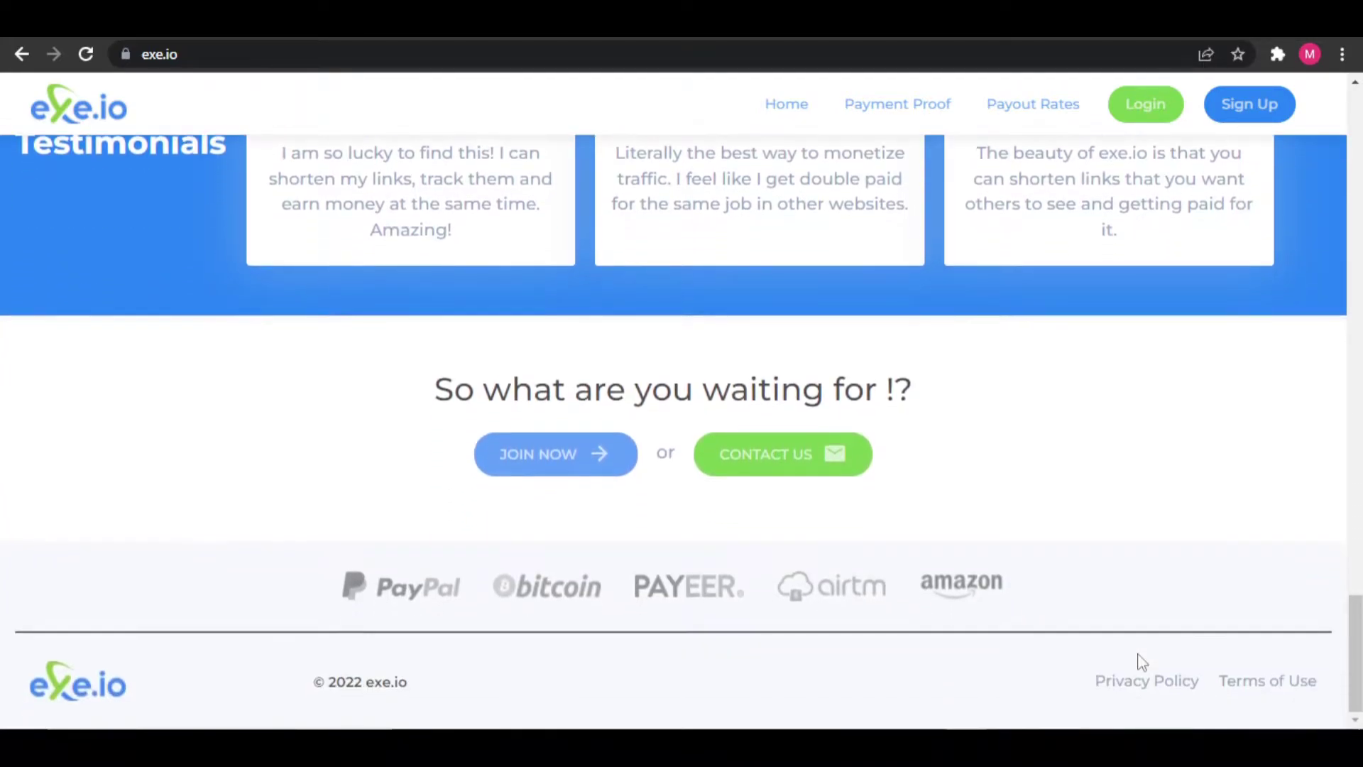
{"action": "scroll", "coordinate": [1142, 662], "scroll_direction": "up", "scroll_amount": 12}
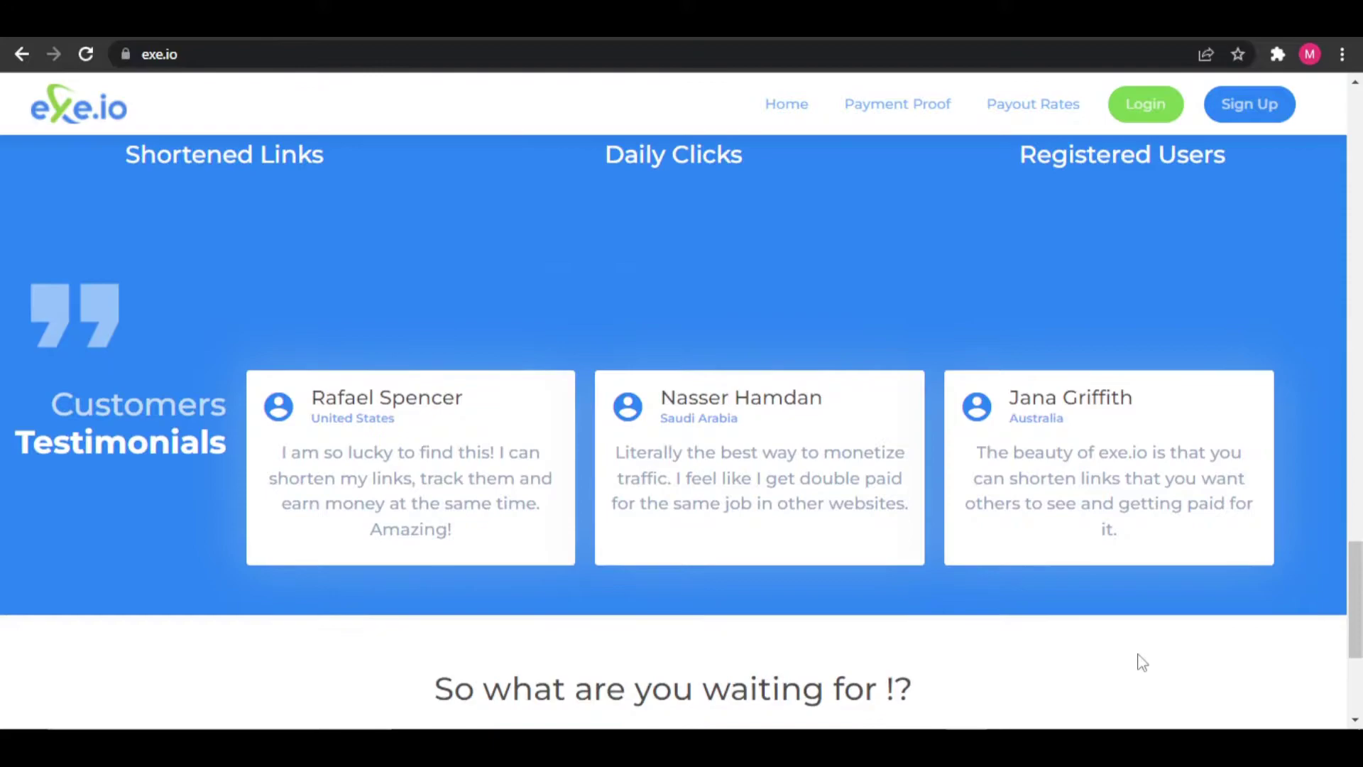
{"action": "scroll", "coordinate": [1138, 654], "scroll_direction": "up", "scroll_amount": 10}
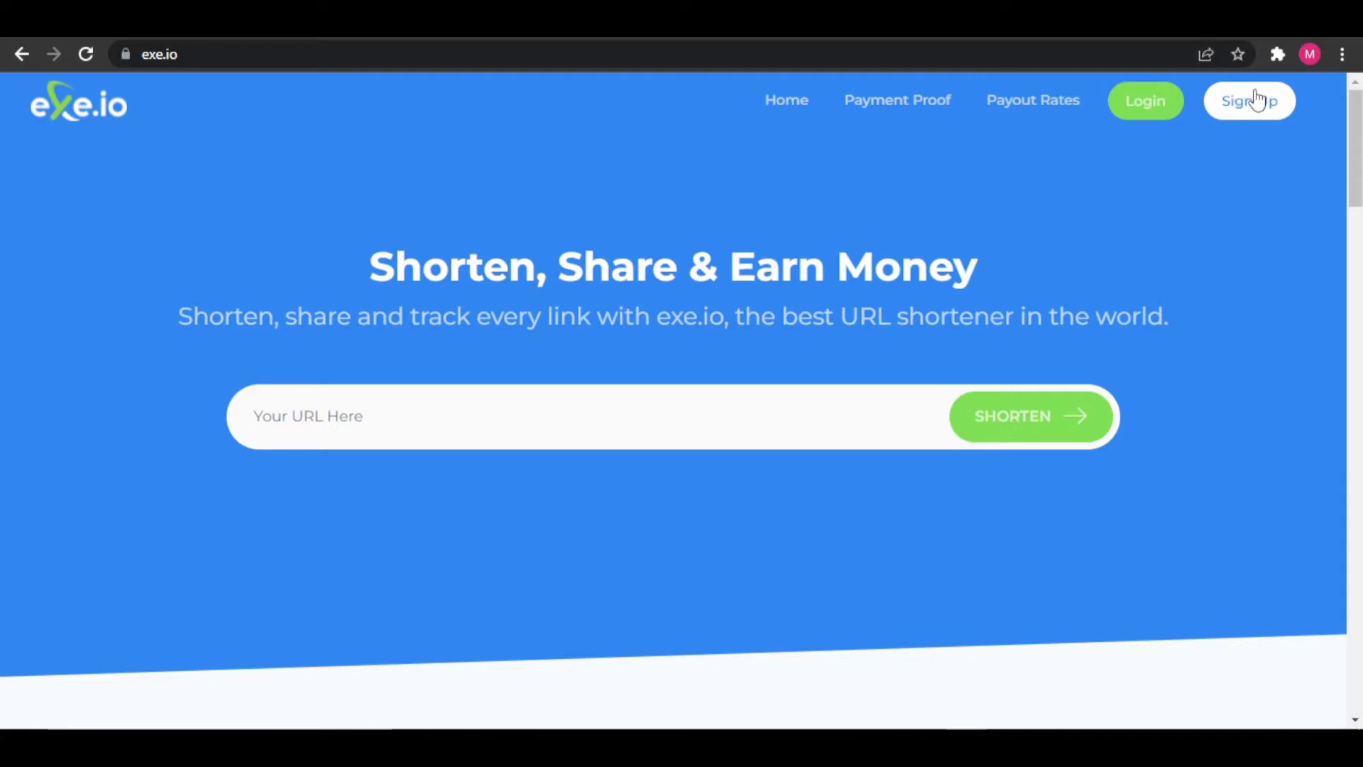
- Open the Register form and enter the new username
{"action": "left_click", "coordinate": [1239, 101]}
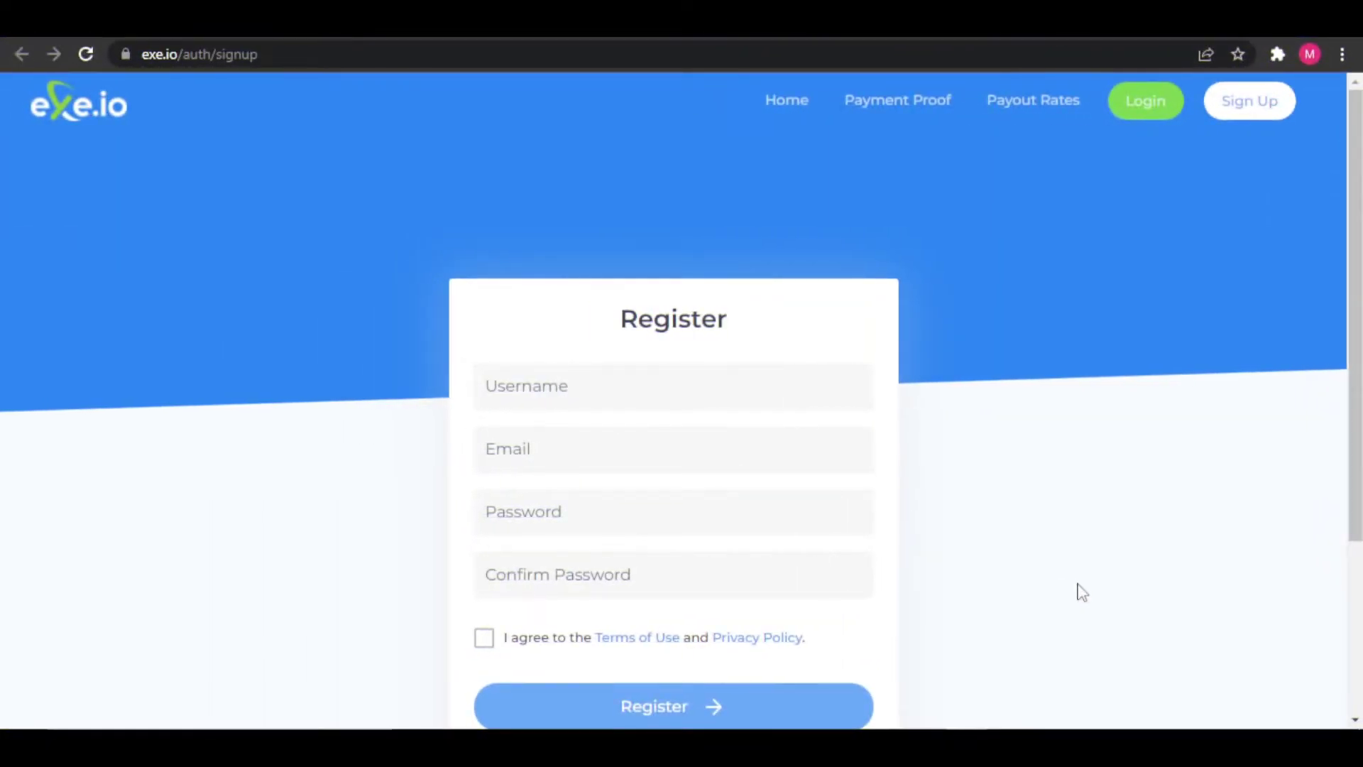
{"action": "scroll", "coordinate": [1081, 592], "scroll_direction": "down", "scroll_amount": 2}
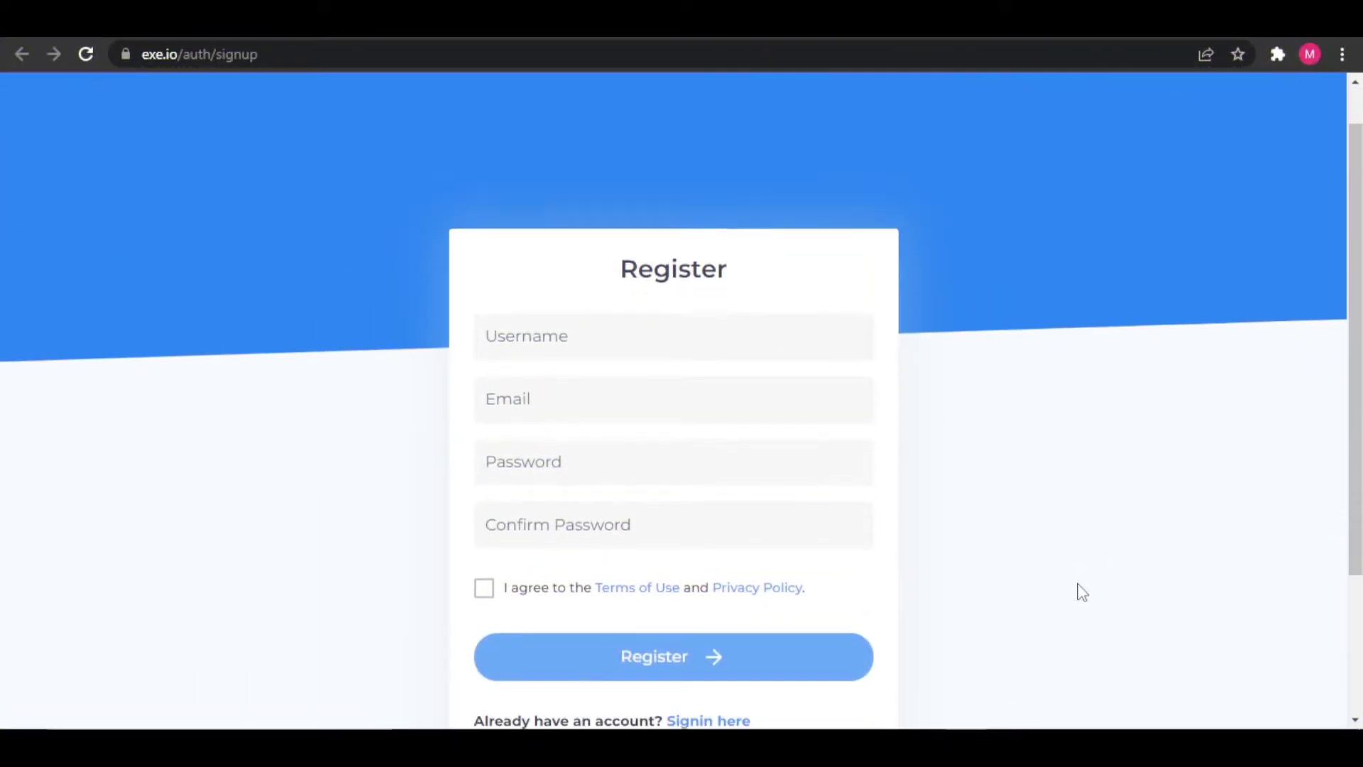
{"action": "scroll", "coordinate": [1107, 615], "scroll_direction": "down", "scroll_amount": 2}
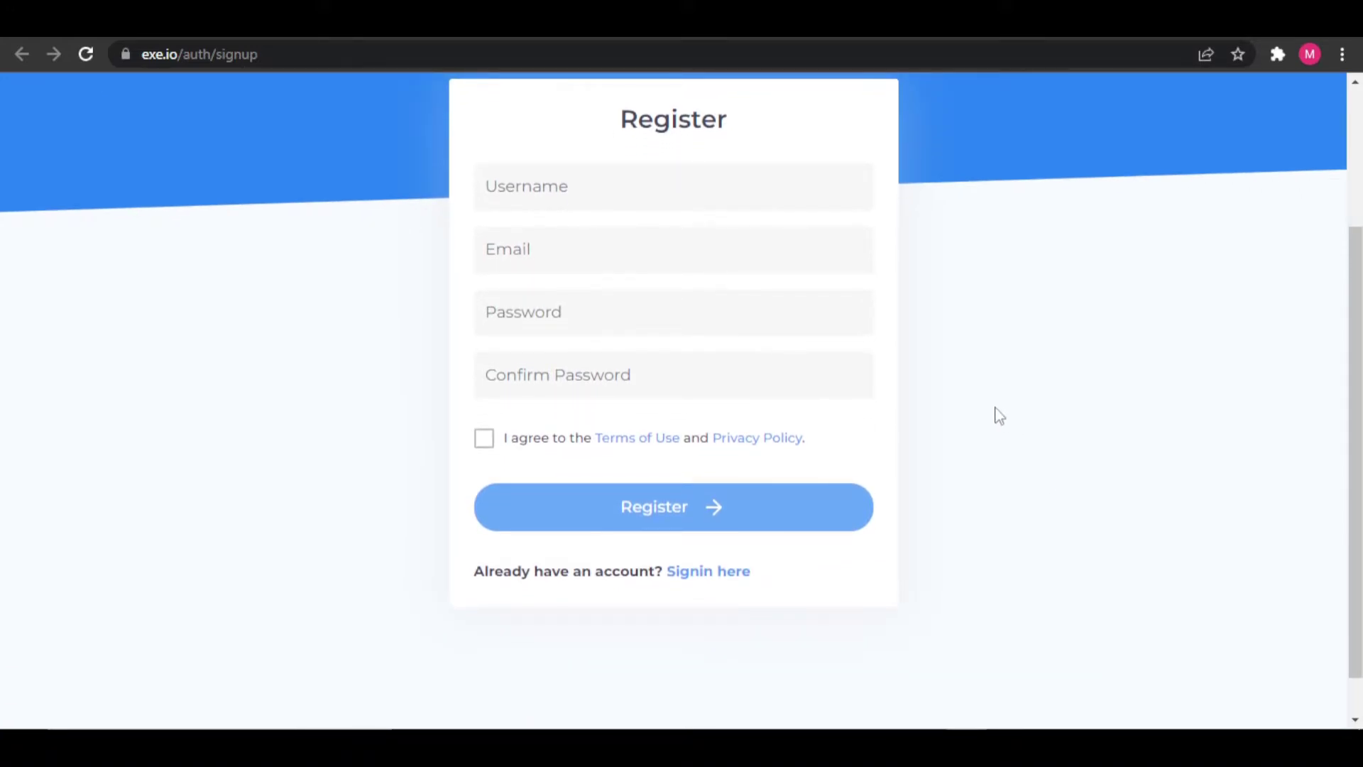
{"action": "left_click", "coordinate": [604, 193]}
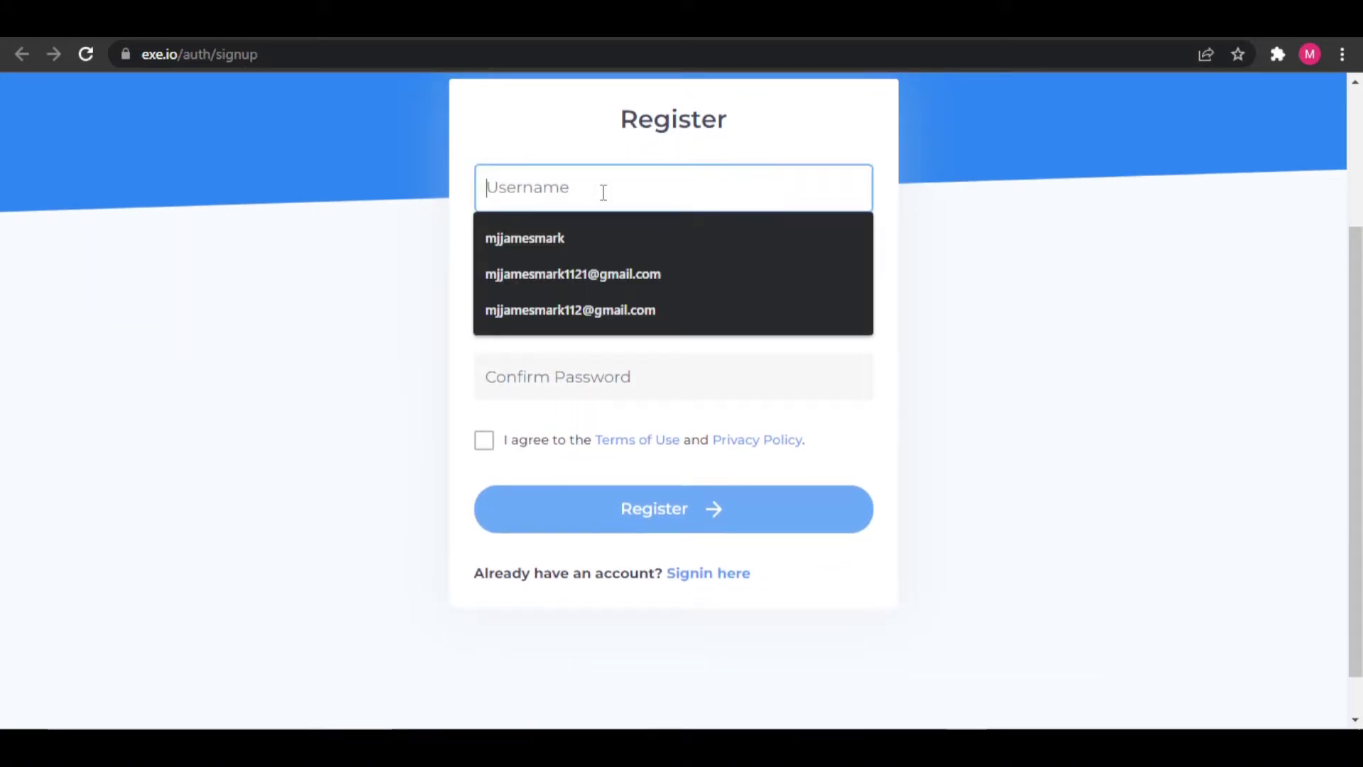
{"action": "type", "text": "mjjamesma"}
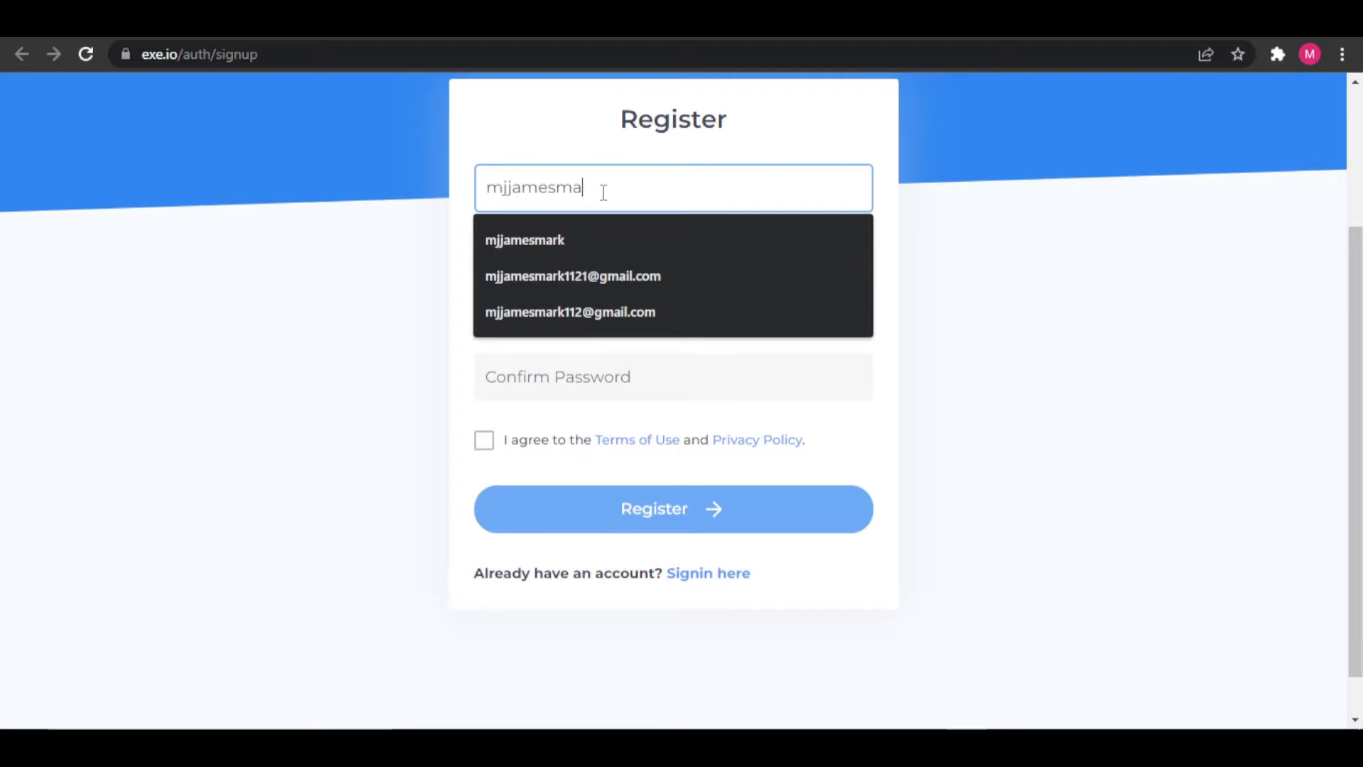
{"action": "left_click", "coordinate": [937, 210]}
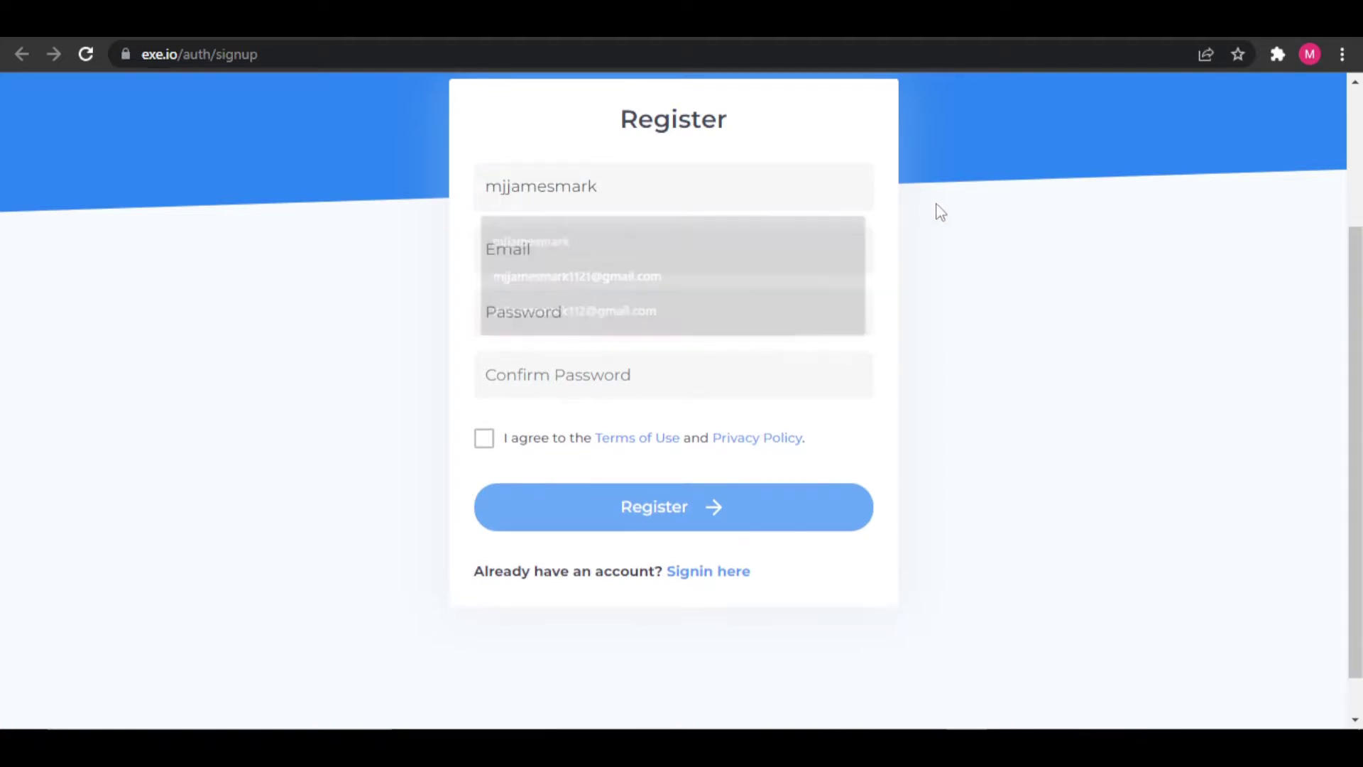
{"action": "scroll", "coordinate": [816, 239], "scroll_direction": "up", "scroll_amount": 3}
{"action": "double_click", "coordinate": [631, 378]}
{"action": "left_click", "coordinate": [810, 369]}
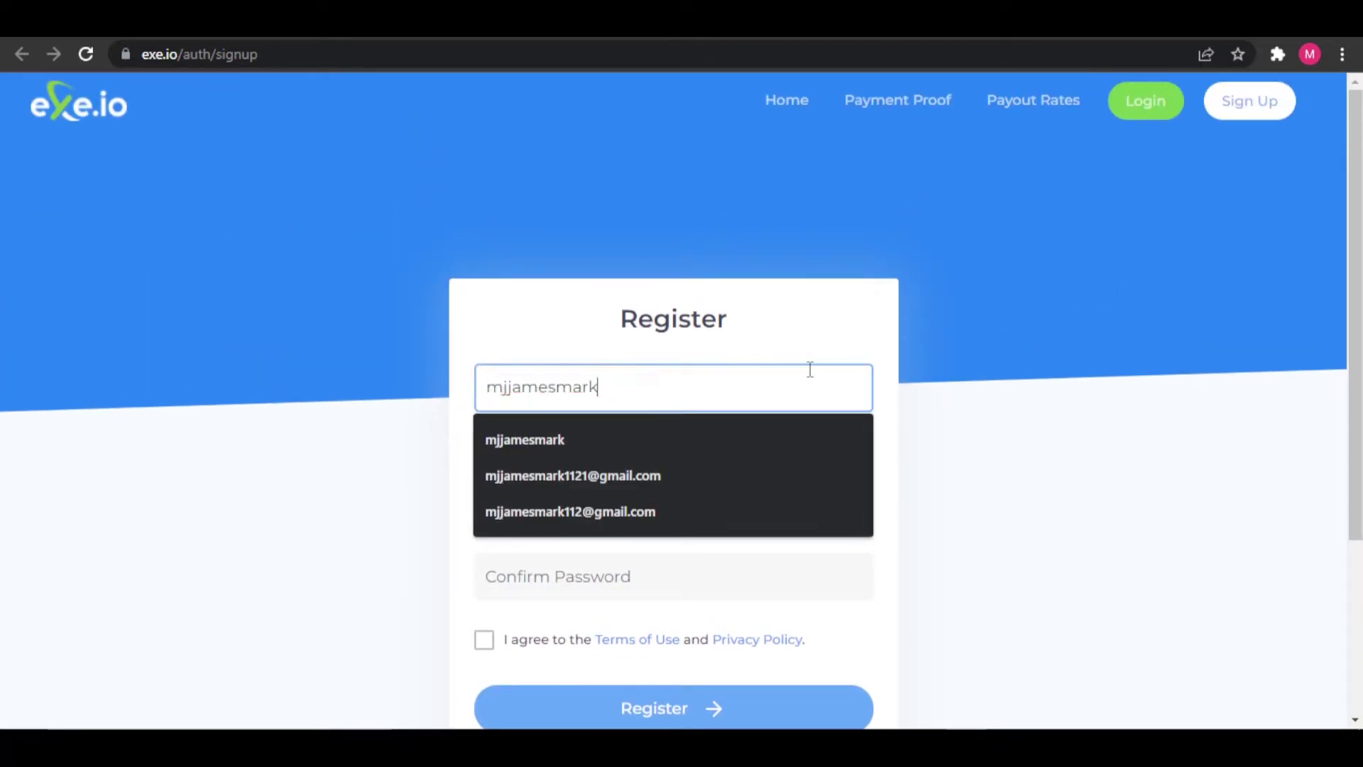
{"action": "left_click", "coordinate": [937, 395]}
- Fill in the account's e-mail address, correcting typos along the way
{"action": "left_click", "coordinate": [594, 458]}
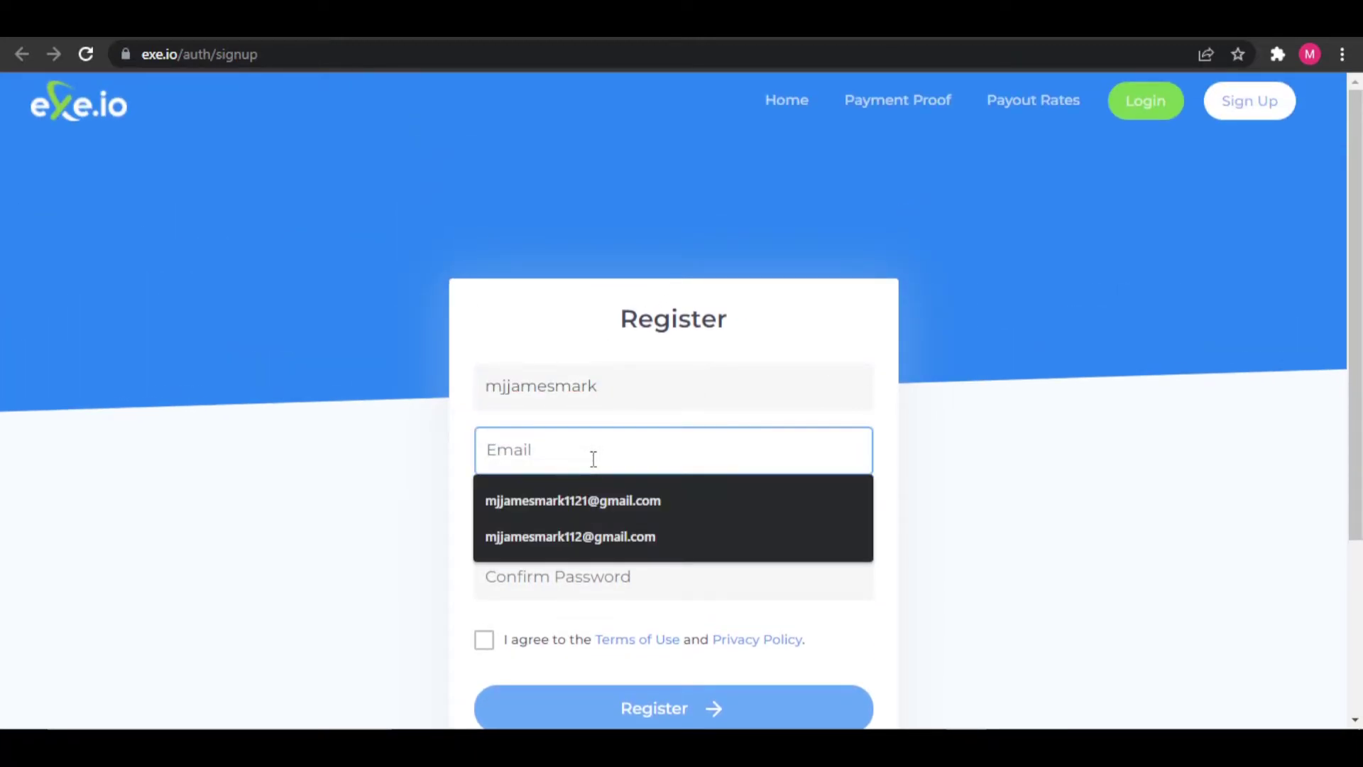
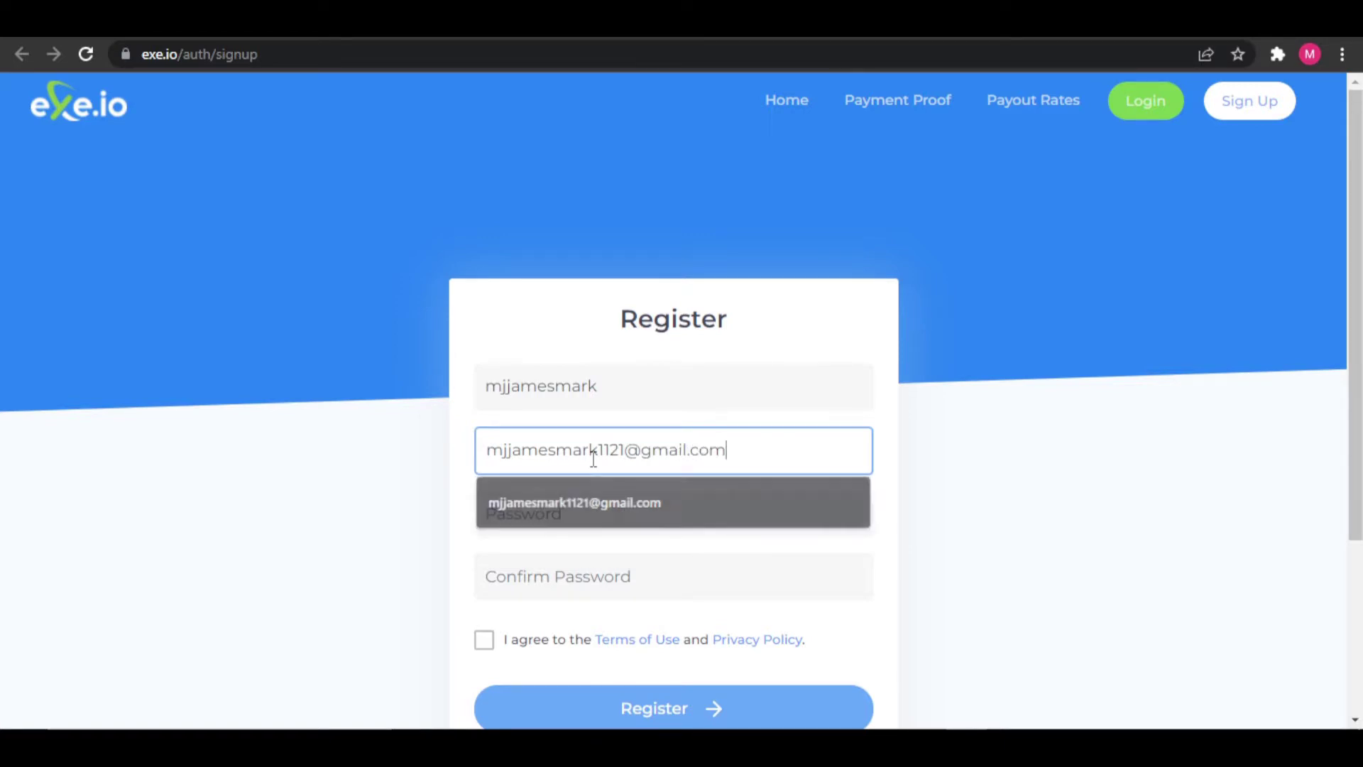
- Enter the password, confirm it, and tick the Terms of Use and Privacy Policy checkbox
{"action": "left_click", "coordinate": [577, 520]}
{"action": "scroll", "coordinate": [622, 490], "scroll_direction": "down", "scroll_amount": 2}
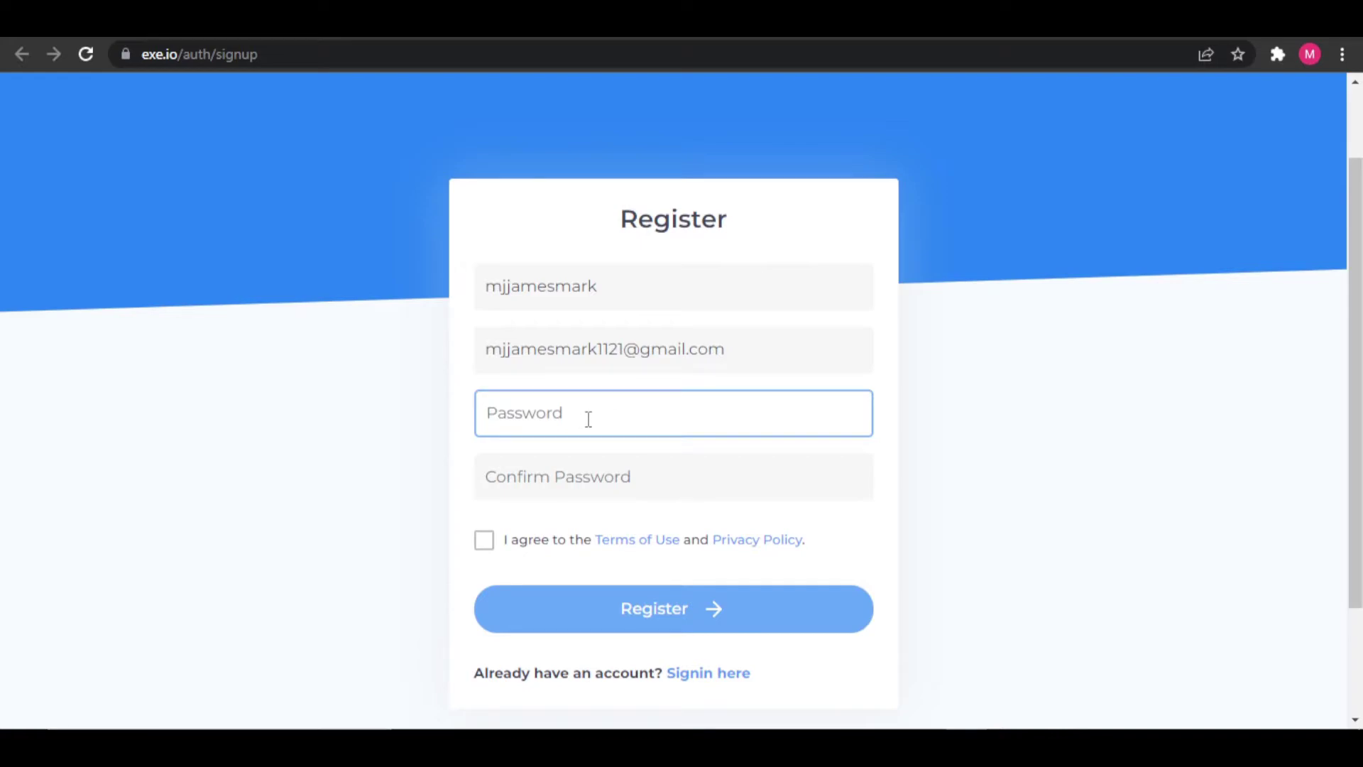
{"action": "type", "text": "•••••"}
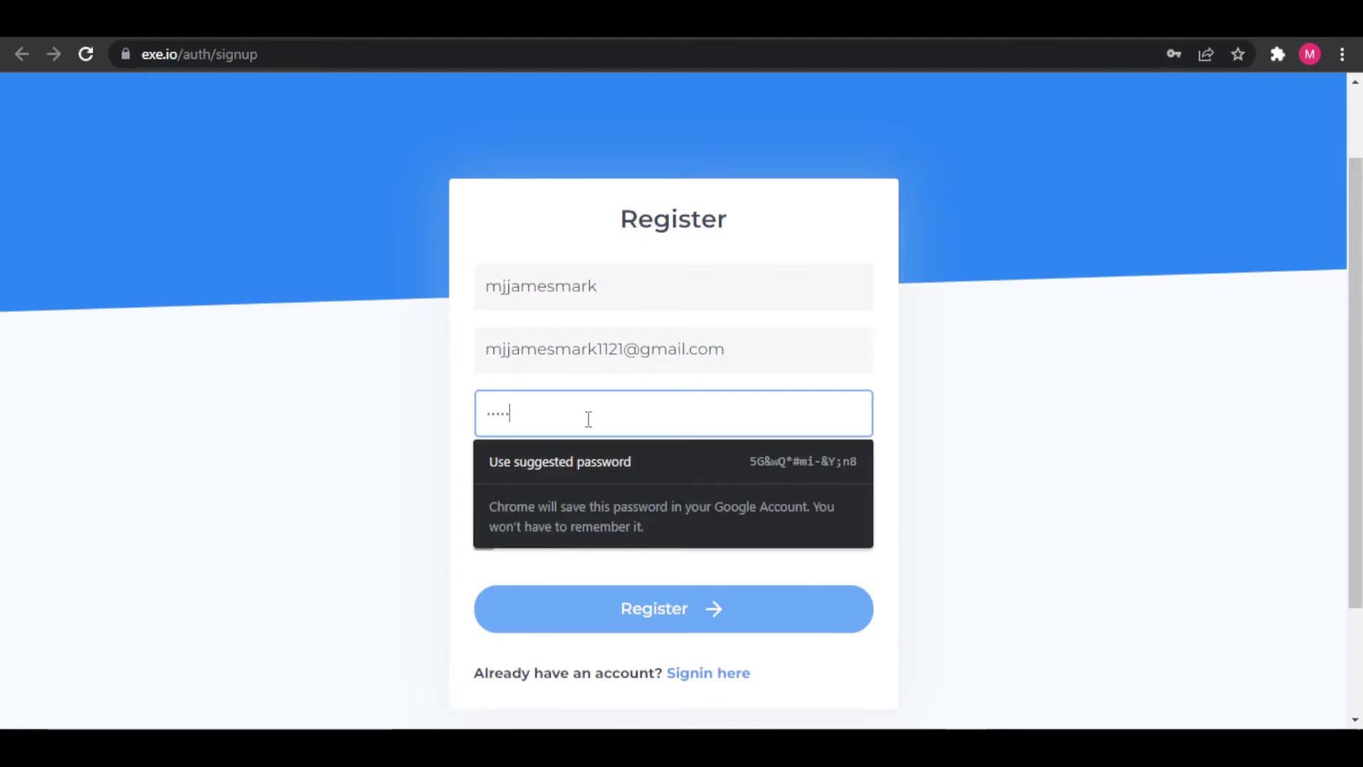
{"action": "type", "text": "•••"}
{"action": "left_click", "coordinate": [597, 470]}
{"action": "type", "text": "••"}
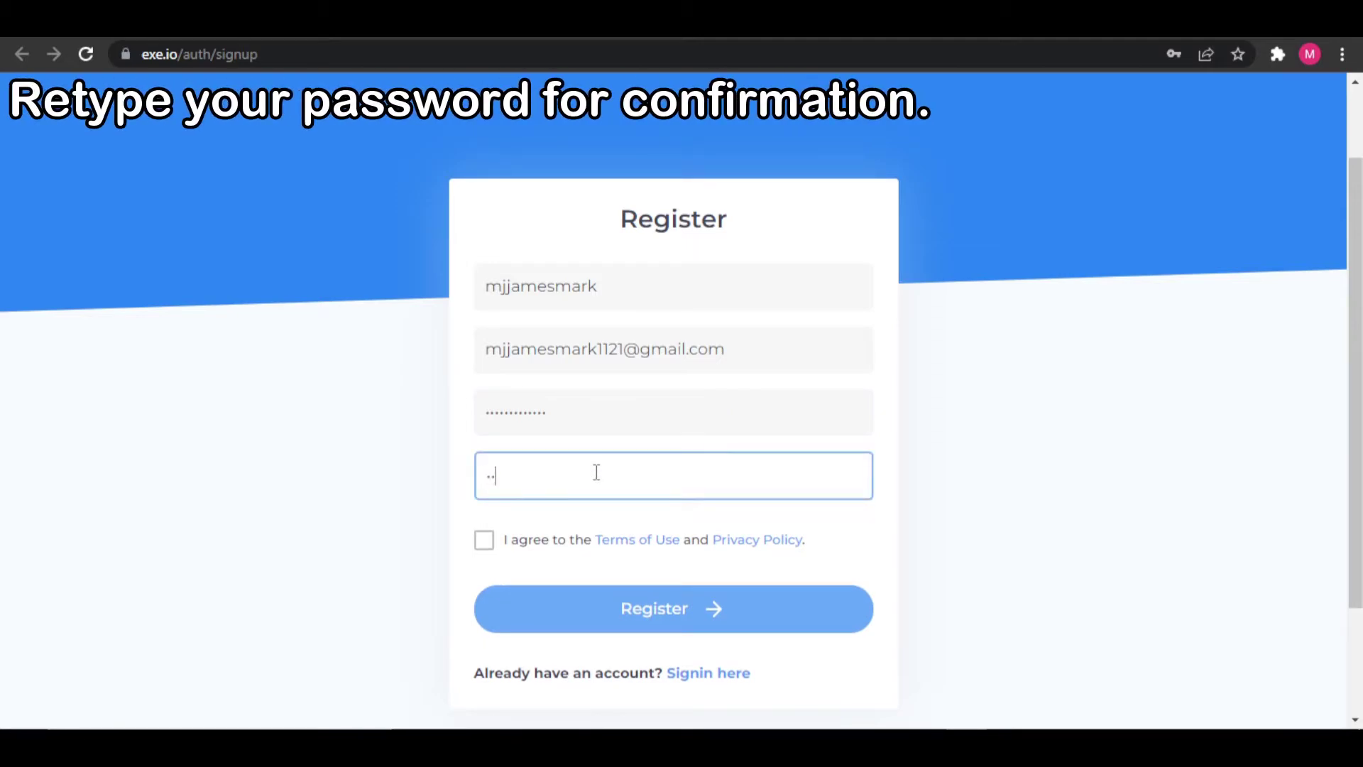
{"action": "type", "text": "••"}
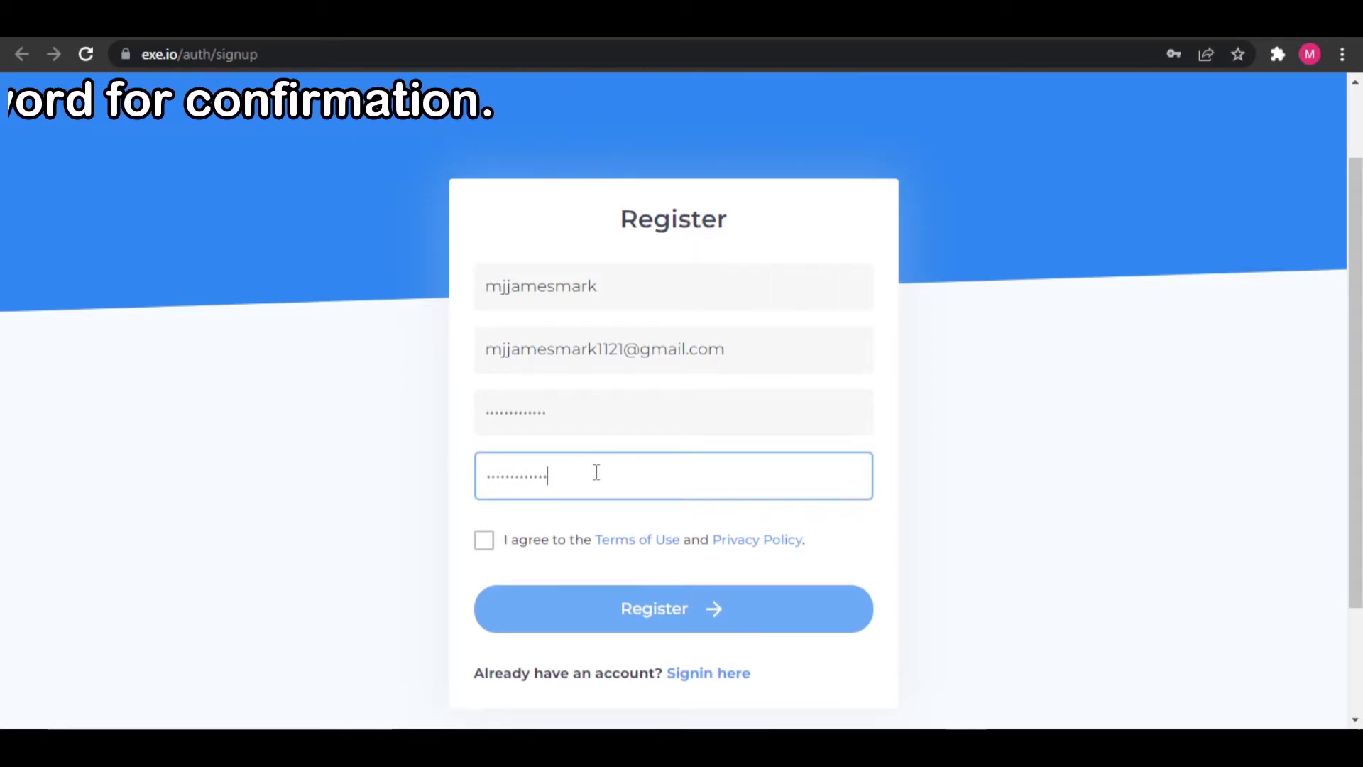
{"action": "left_click", "coordinate": [970, 533]}
{"action": "scroll", "coordinate": [969, 517], "scroll_direction": "down", "scroll_amount": 1}
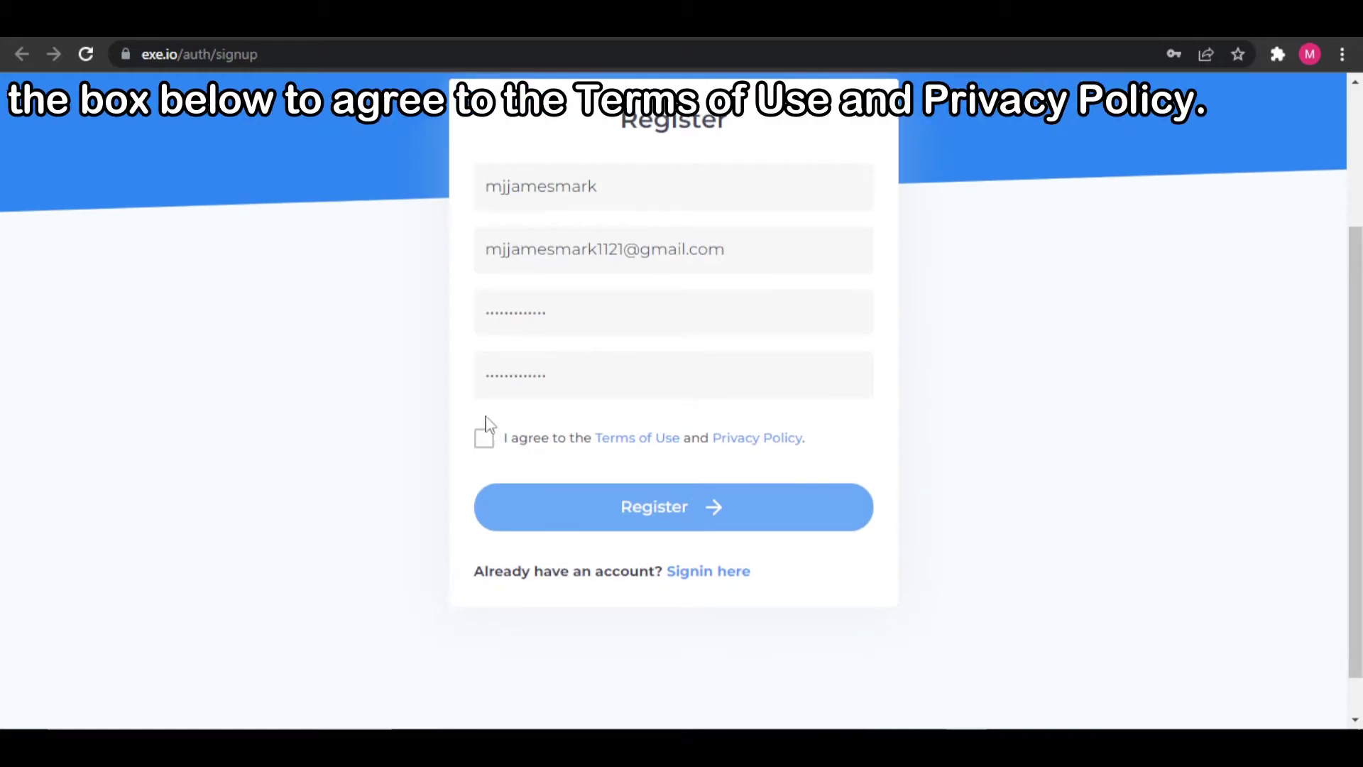
{"action": "left_click", "coordinate": [482, 448]}
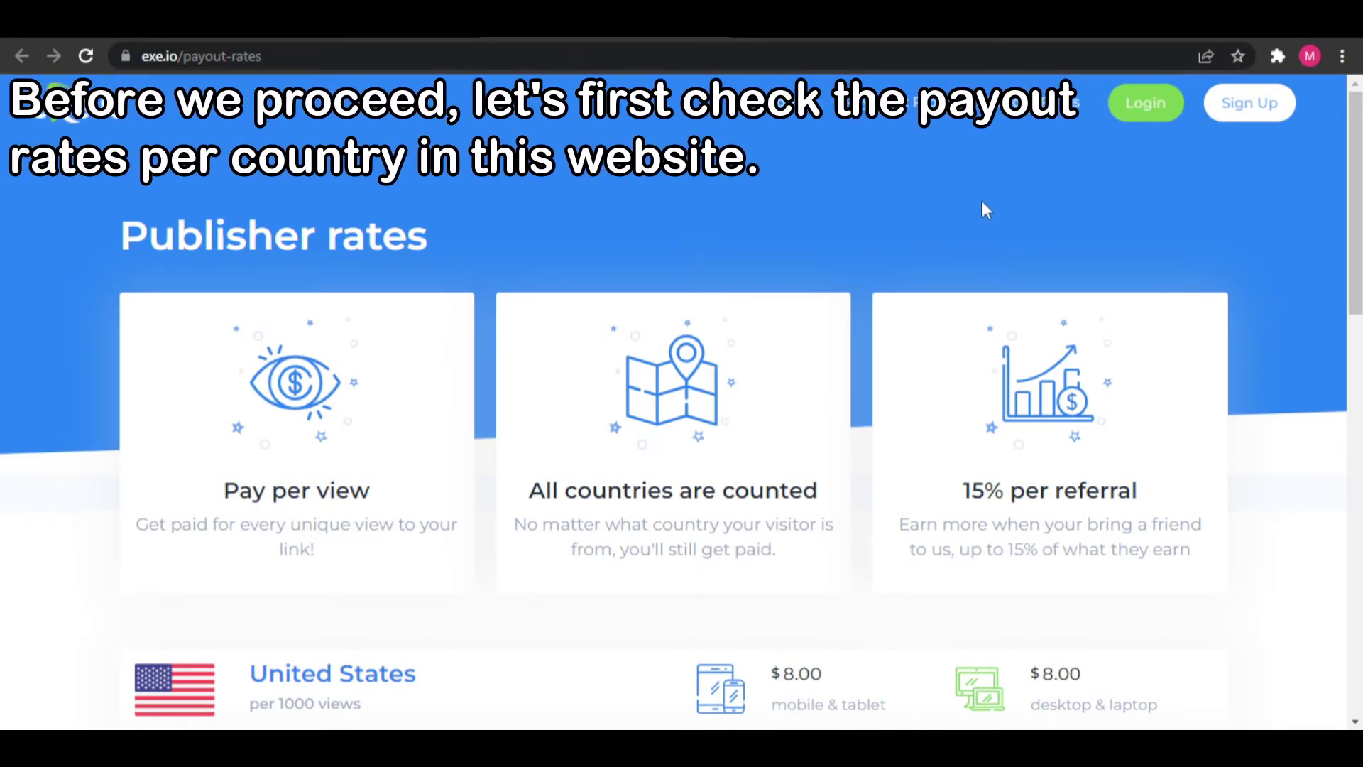
- Scroll the country payout rates down to All Other Countries at $3.00 and the footer
{"action": "scroll", "coordinate": [1235, 192], "scroll_direction": "down", "scroll_amount": 2}
{"action": "scroll", "coordinate": [1239, 201], "scroll_direction": "down", "scroll_amount": 3}
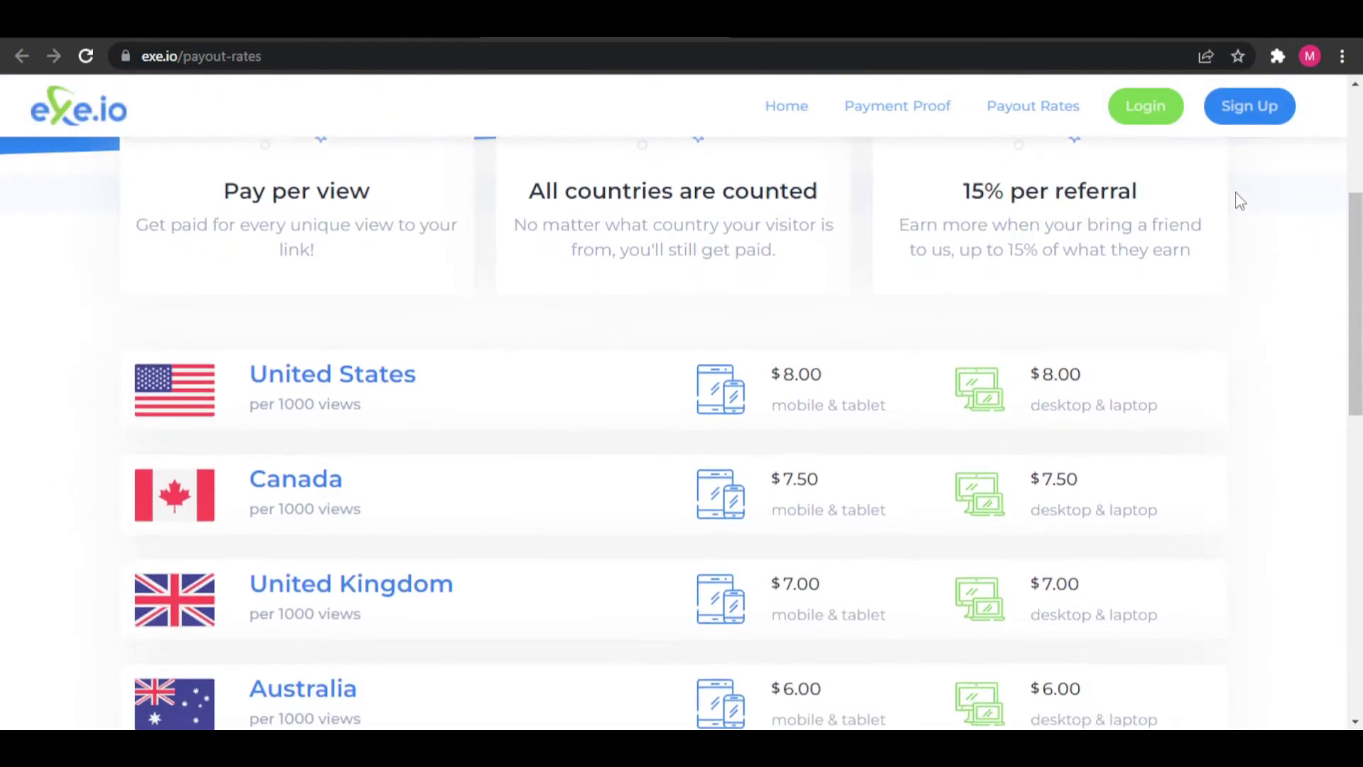
{"action": "scroll", "coordinate": [1239, 201], "scroll_direction": "down", "scroll_amount": 3}
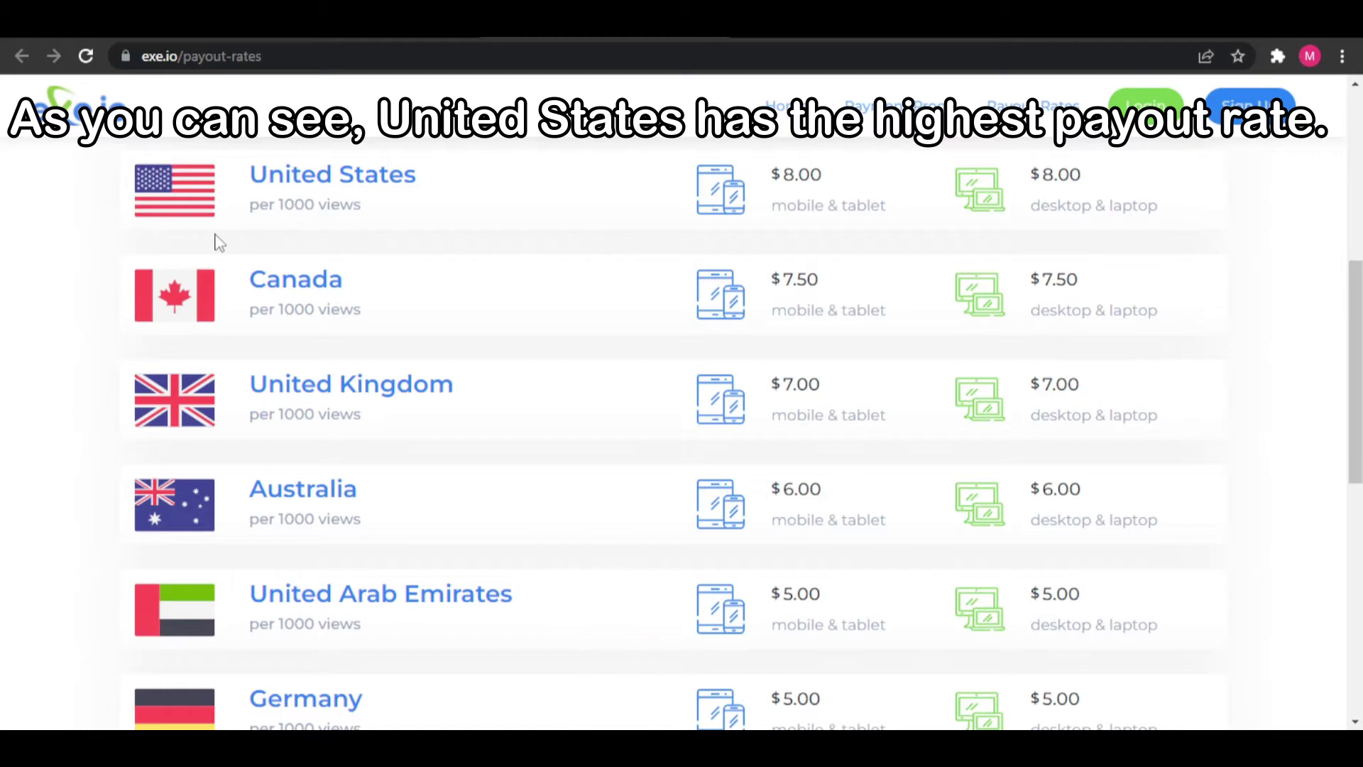
{"action": "scroll", "coordinate": [1053, 239], "scroll_direction": "down", "scroll_amount": 1}
{"action": "scroll", "coordinate": [1053, 240], "scroll_direction": "up", "scroll_amount": 1}
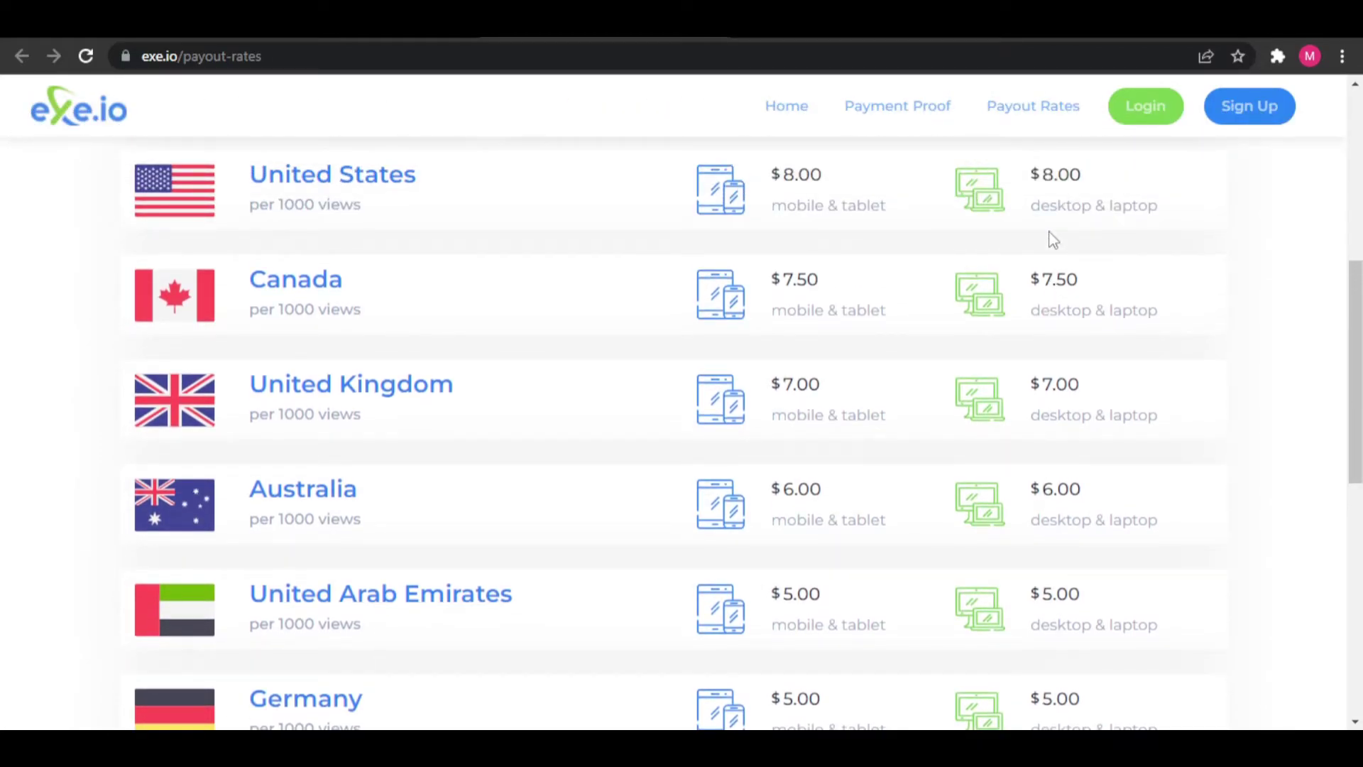
{"action": "scroll", "coordinate": [1053, 239], "scroll_direction": "down", "scroll_amount": 1}
{"action": "scroll", "coordinate": [1053, 239], "scroll_direction": "down", "scroll_amount": 5}
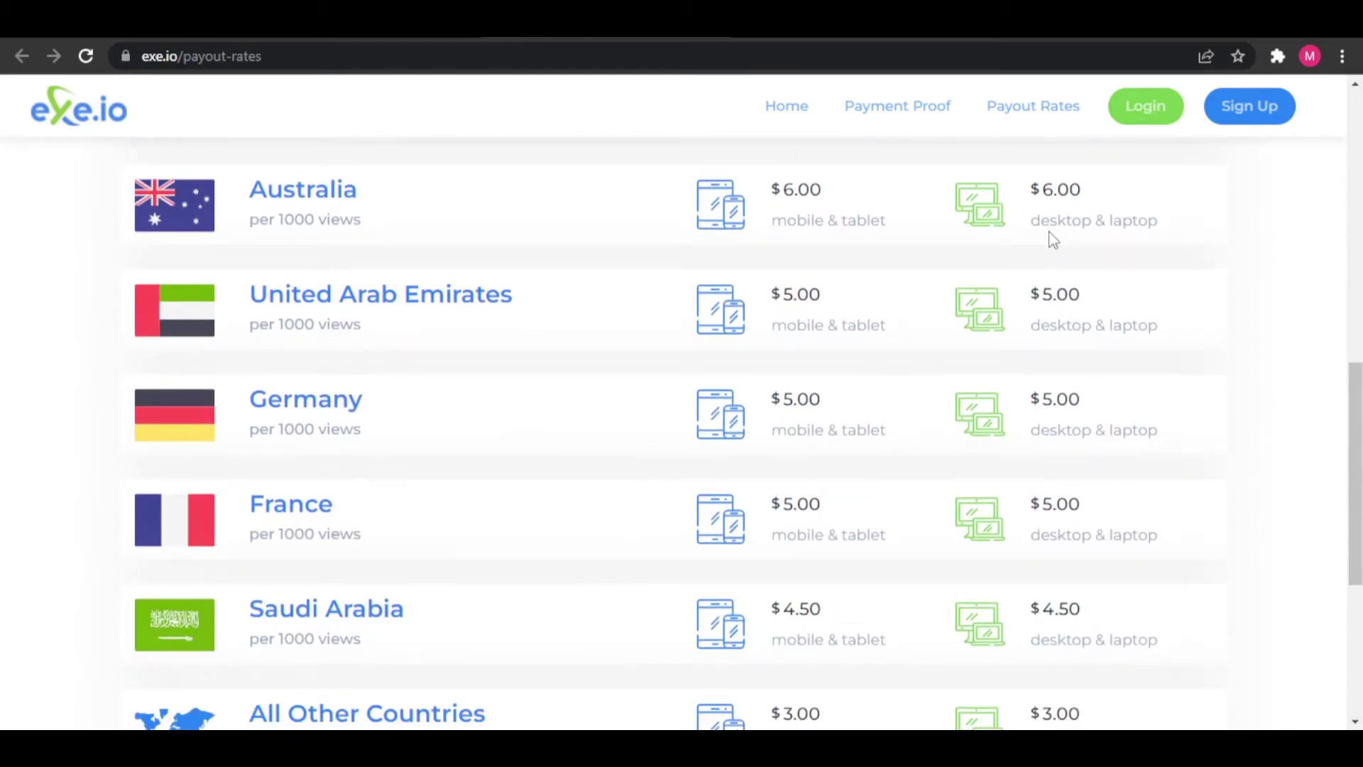
{"action": "scroll", "coordinate": [1049, 243], "scroll_direction": "down", "scroll_amount": 2}
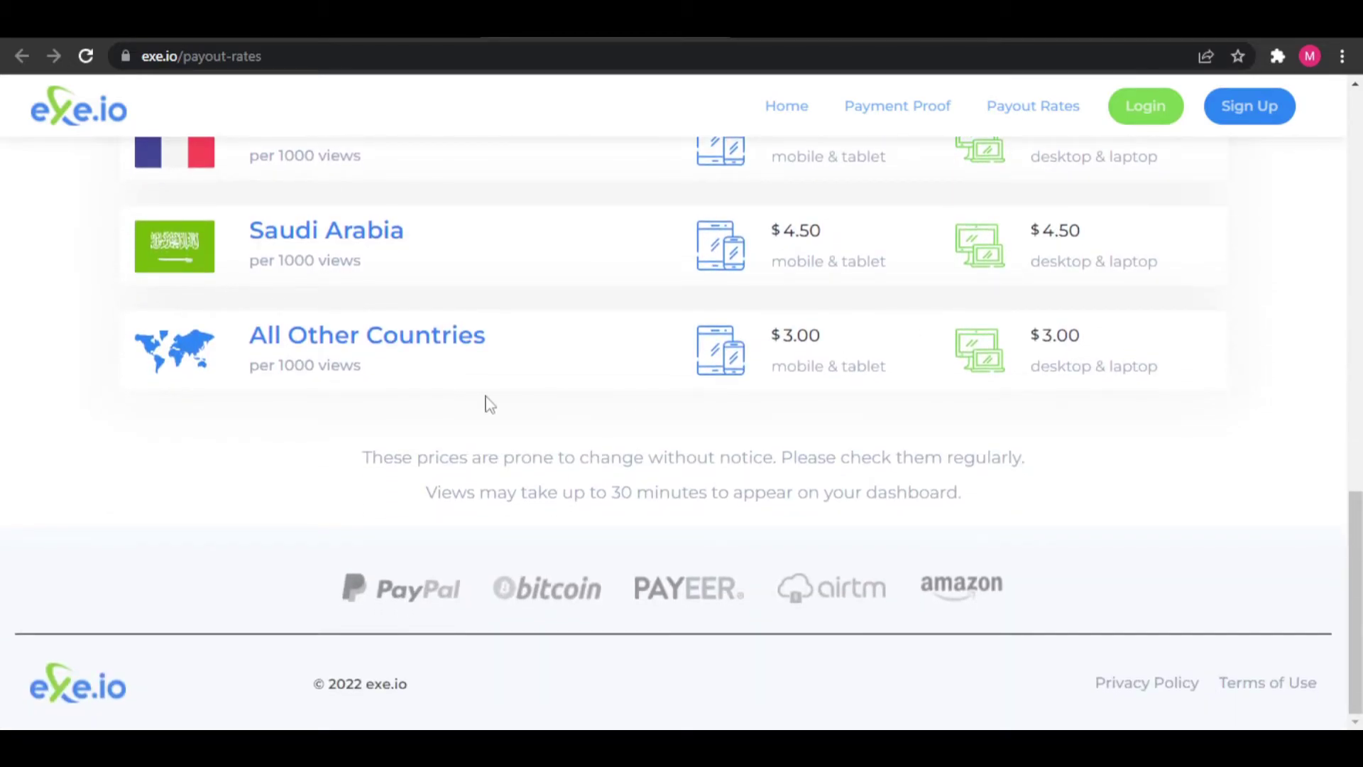
{"action": "scroll", "coordinate": [440, 422], "scroll_direction": "up", "scroll_amount": 1}
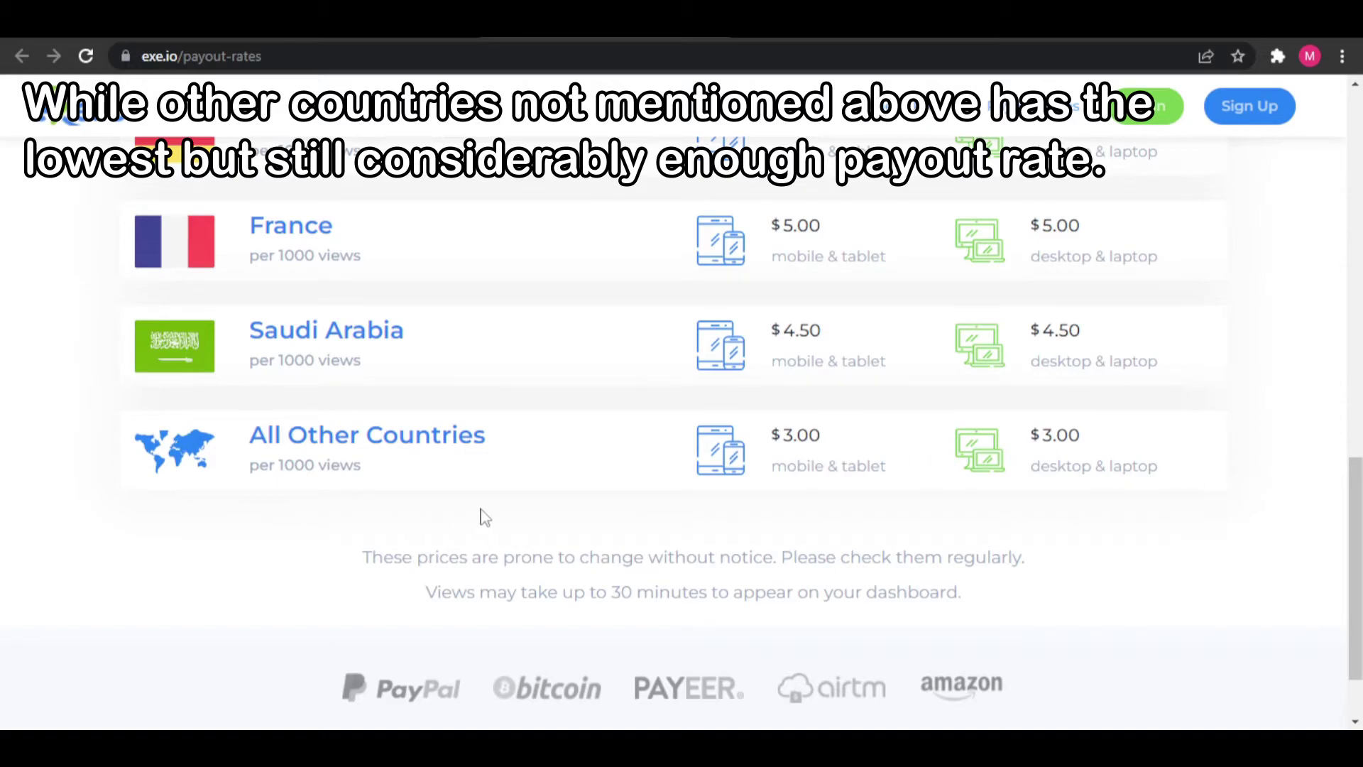
{"action": "scroll", "coordinate": [950, 518], "scroll_direction": "down", "scroll_amount": 1}
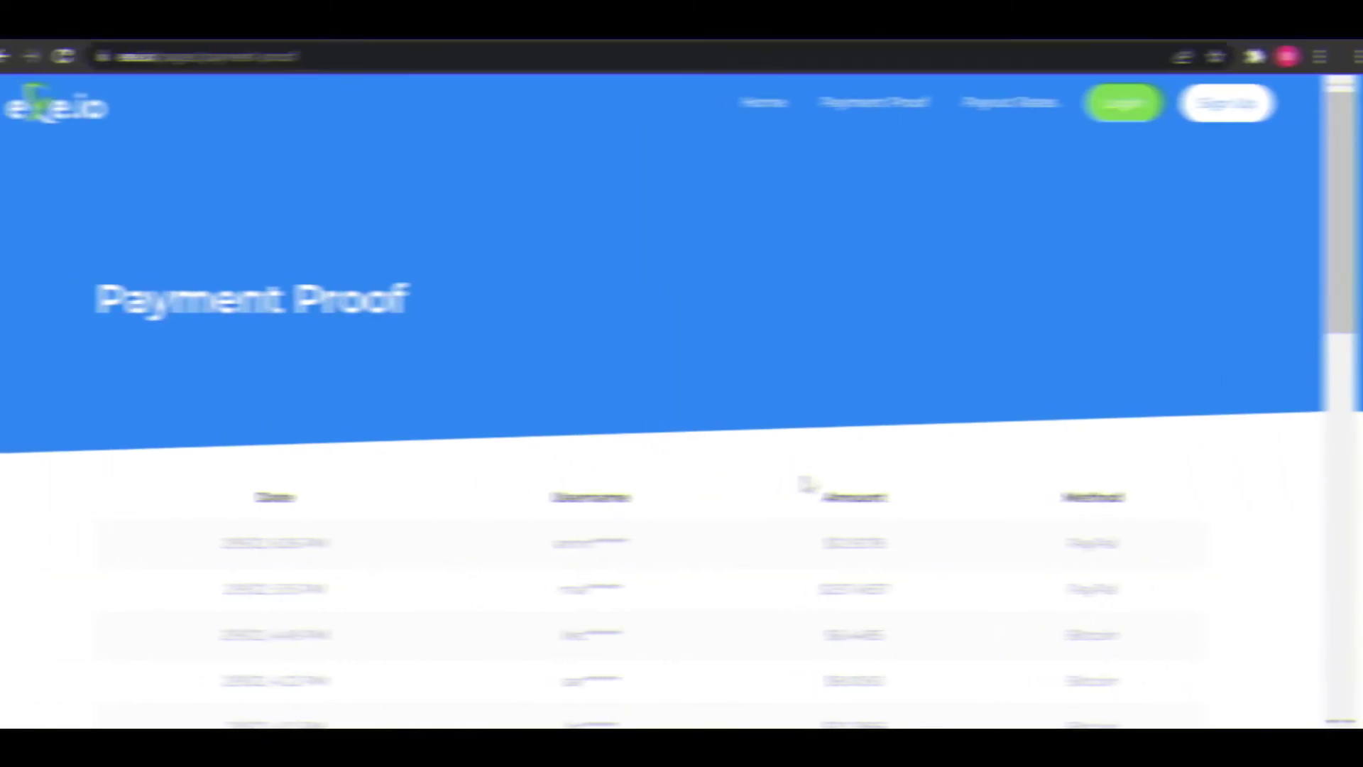
- Scroll down to the Payment Proof pagination and show page 2
{"action": "scroll", "coordinate": [829, 483], "scroll_direction": "down", "scroll_amount": 3}
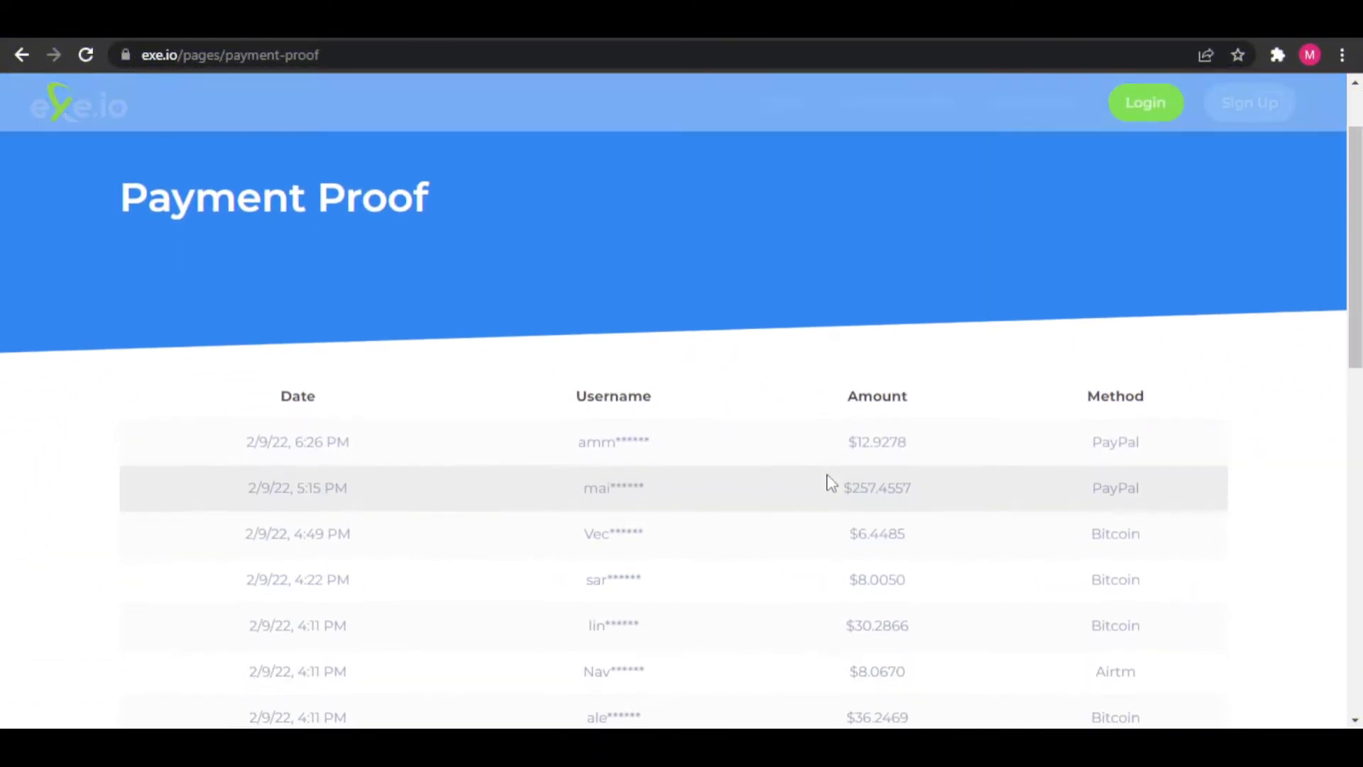
{"action": "scroll", "coordinate": [829, 483], "scroll_direction": "down", "scroll_amount": 2}
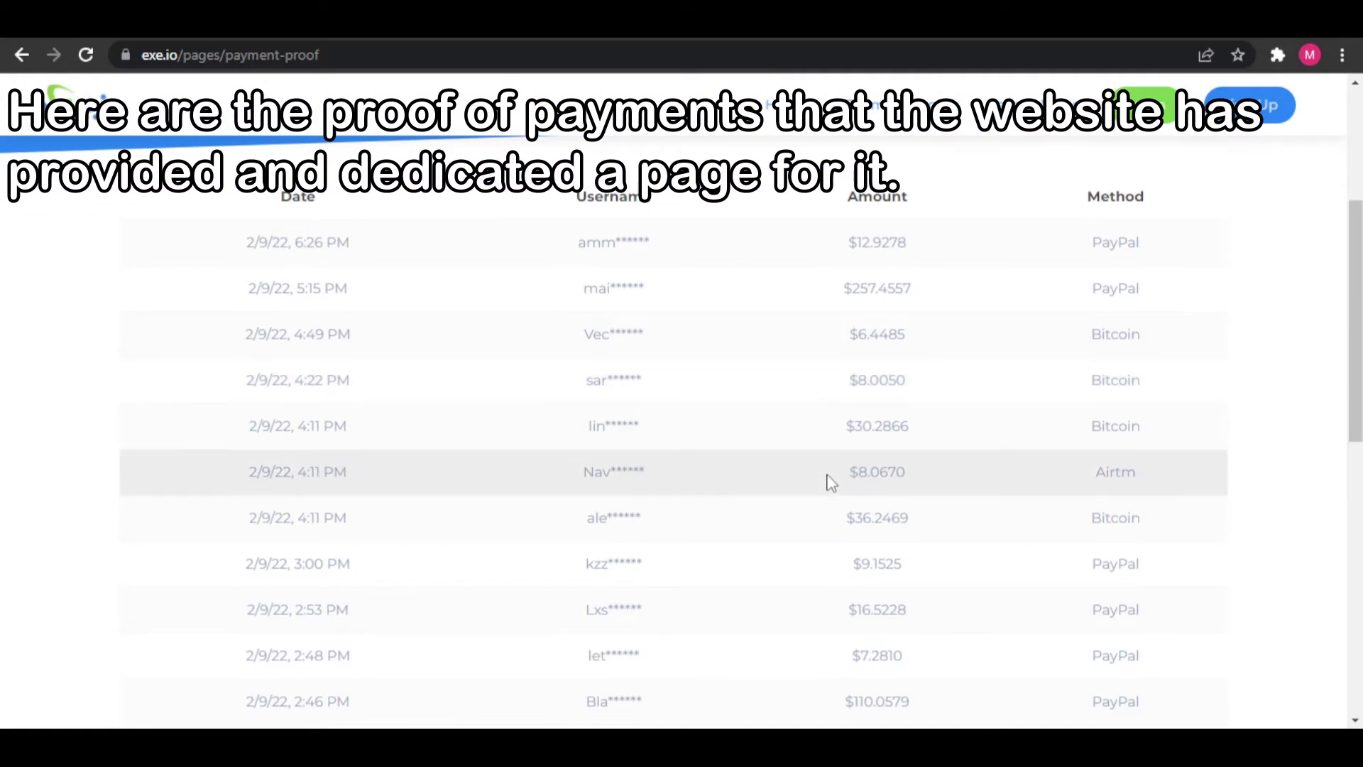
{"action": "scroll", "coordinate": [829, 483], "scroll_direction": "down", "scroll_amount": 3}
{"action": "scroll", "coordinate": [829, 482], "scroll_direction": "down", "scroll_amount": 2}
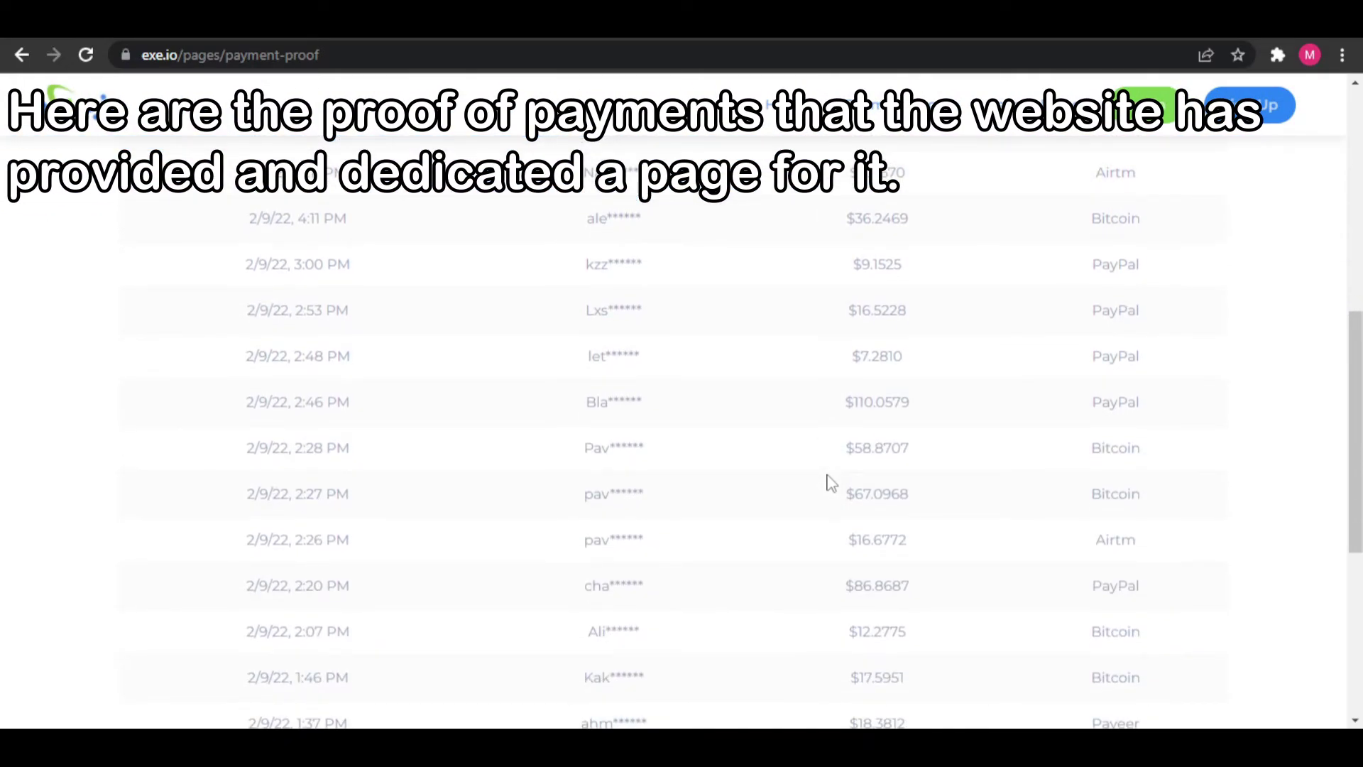
{"action": "scroll", "coordinate": [830, 483], "scroll_direction": "down", "scroll_amount": 5}
{"action": "scroll", "coordinate": [830, 483], "scroll_direction": "down", "scroll_amount": 2}
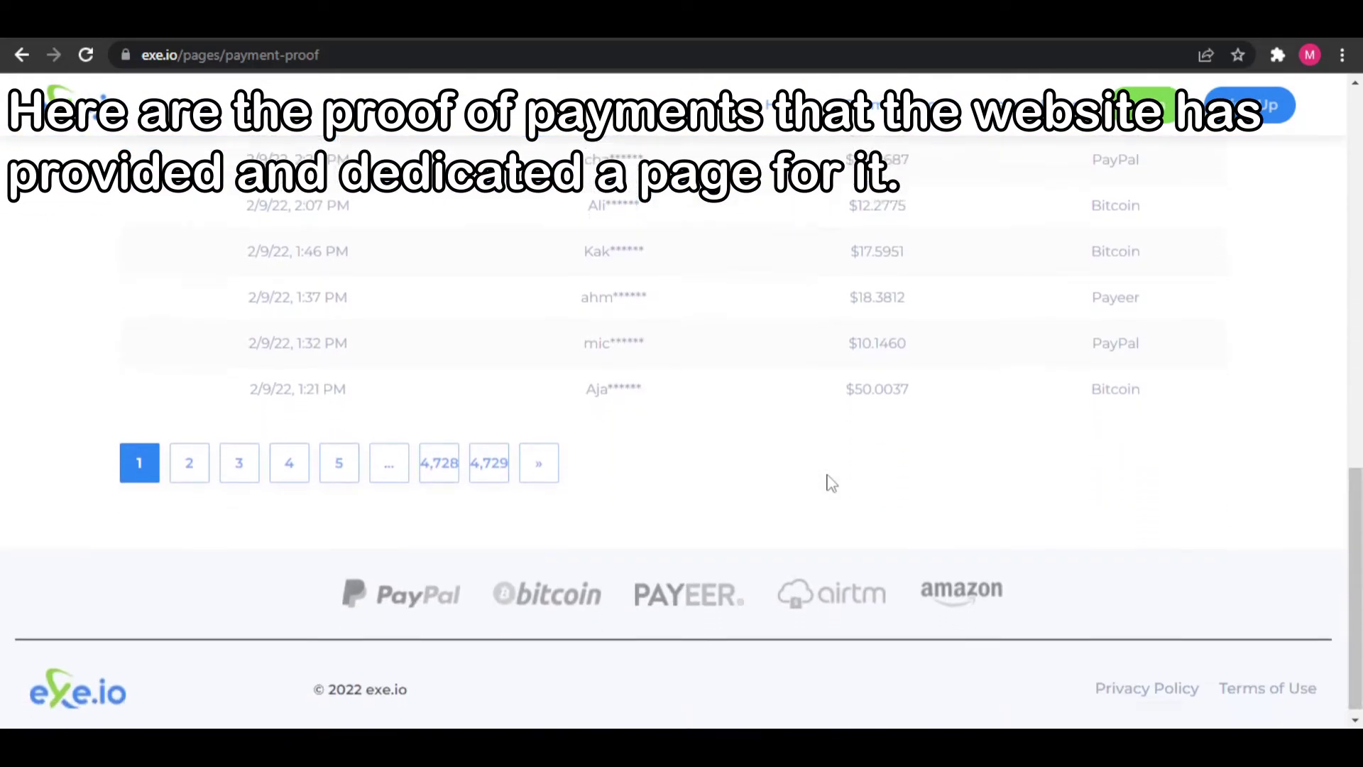
{"action": "left_click", "coordinate": [172, 465]}
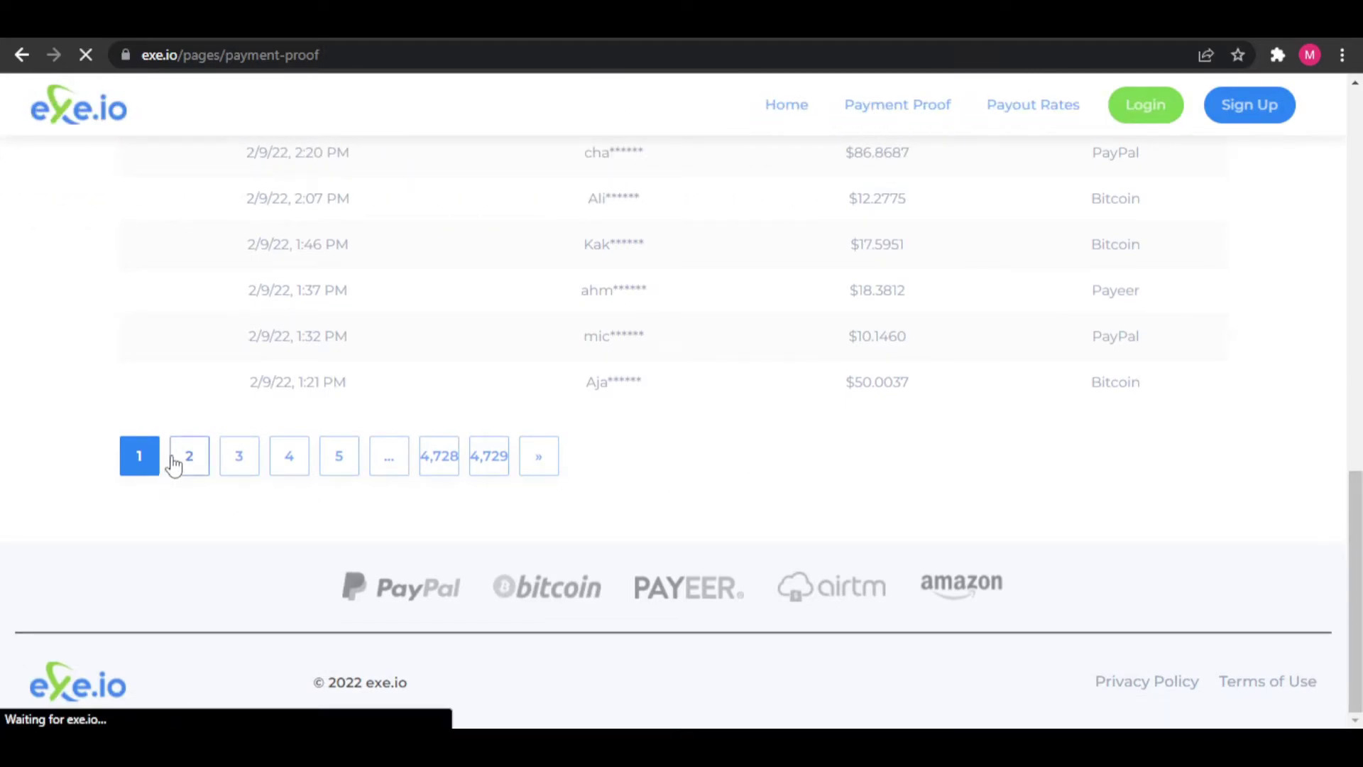
- Browse on to Payment Proof pages 3 and 4
{"action": "scroll", "coordinate": [998, 457], "scroll_direction": "down", "scroll_amount": 3}
{"action": "scroll", "coordinate": [1000, 457], "scroll_direction": "down", "scroll_amount": 3}
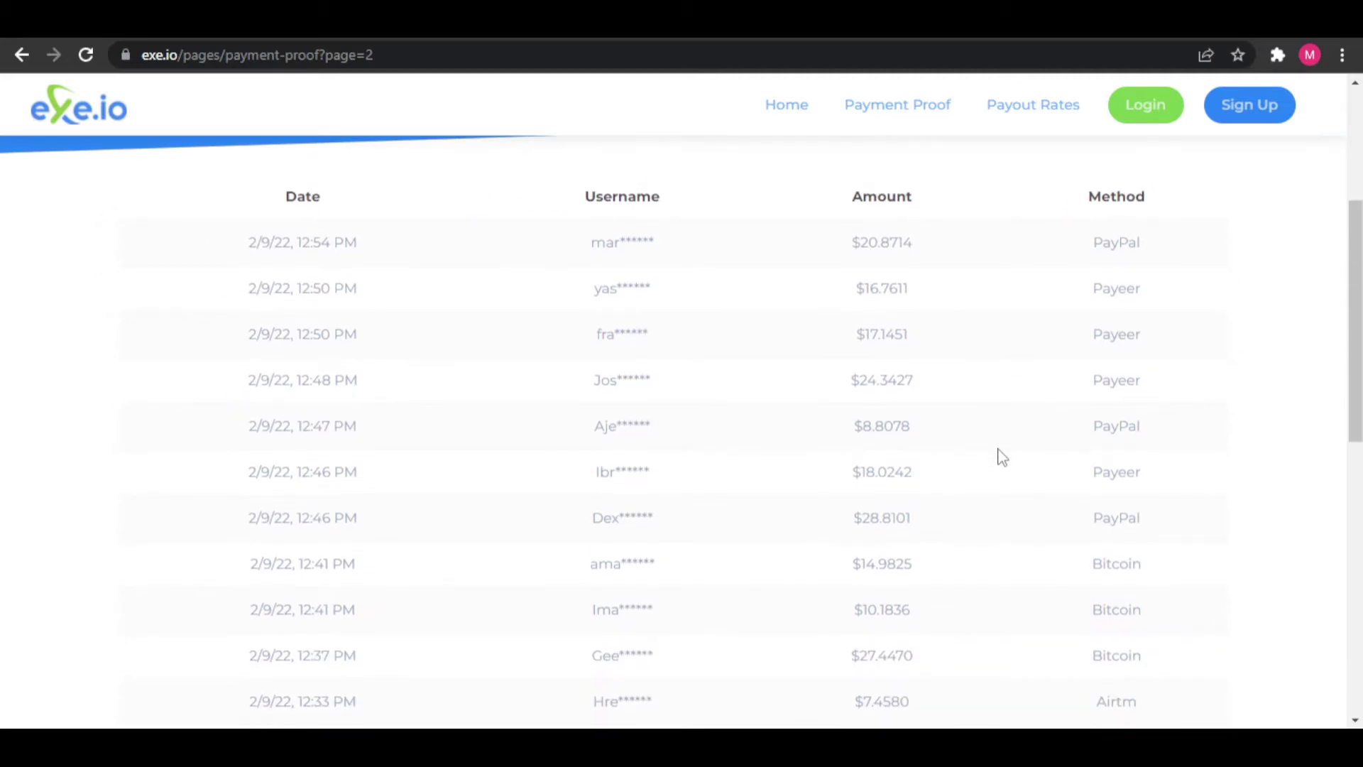
{"action": "scroll", "coordinate": [1000, 457], "scroll_direction": "down", "scroll_amount": 3}
{"action": "scroll", "coordinate": [1000, 456], "scroll_direction": "down", "scroll_amount": 3}
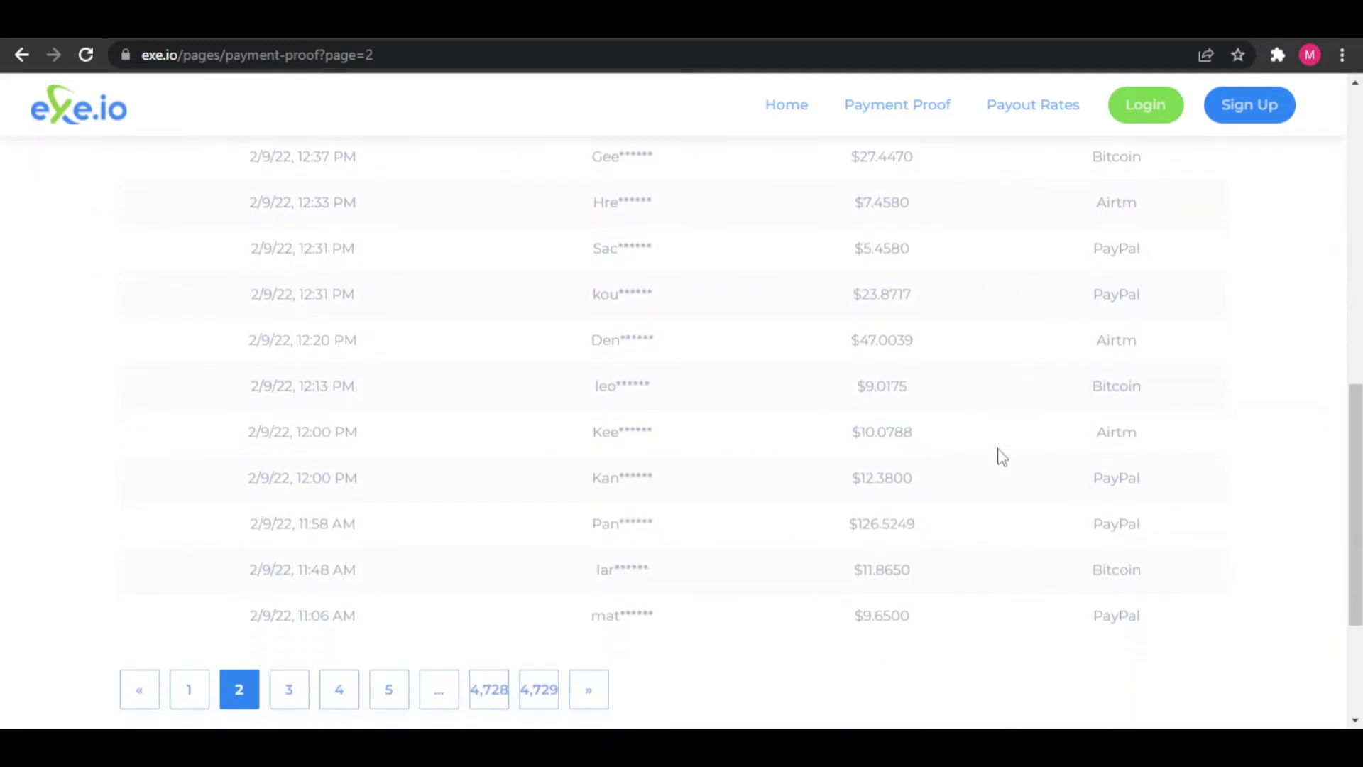
{"action": "scroll", "coordinate": [1000, 456], "scroll_direction": "down", "scroll_amount": 3}
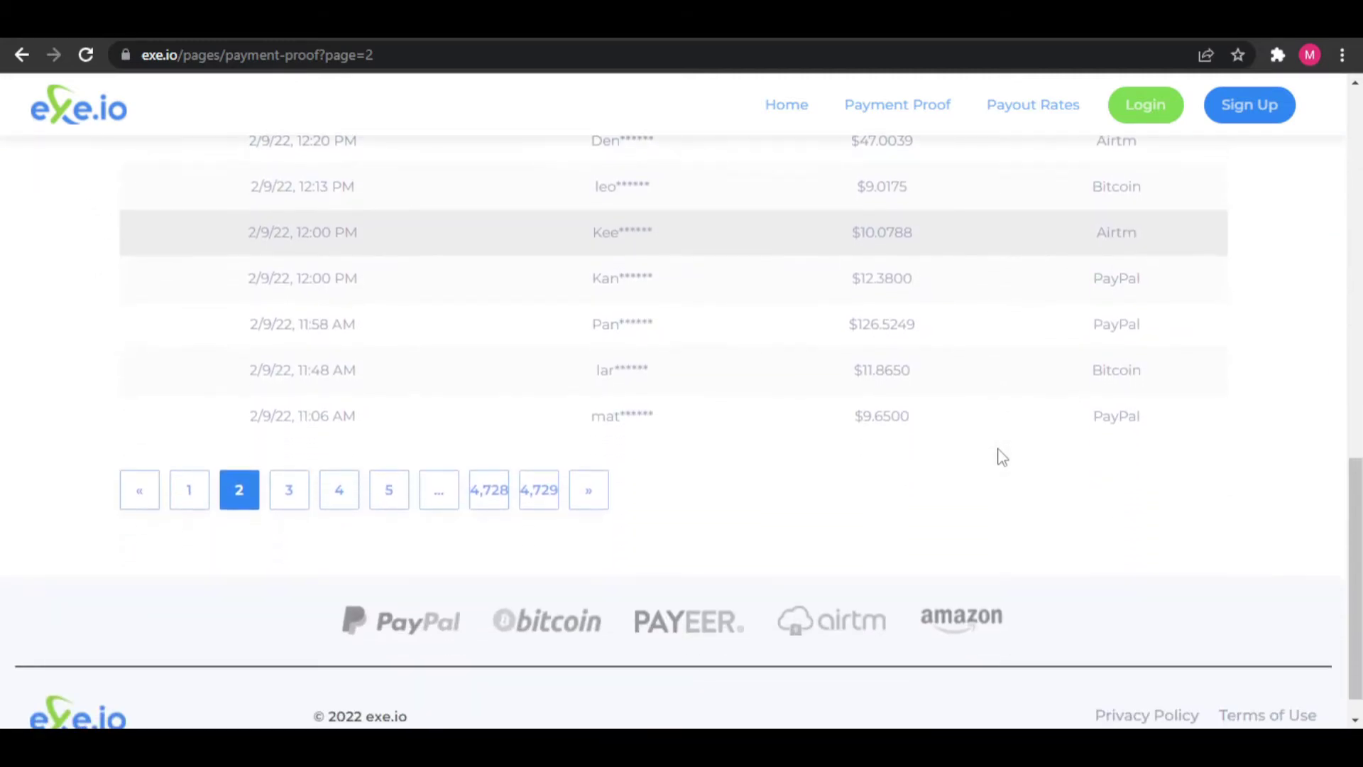
{"action": "left_click", "coordinate": [304, 502]}
{"action": "scroll", "coordinate": [726, 503], "scroll_direction": "down", "scroll_amount": 10}
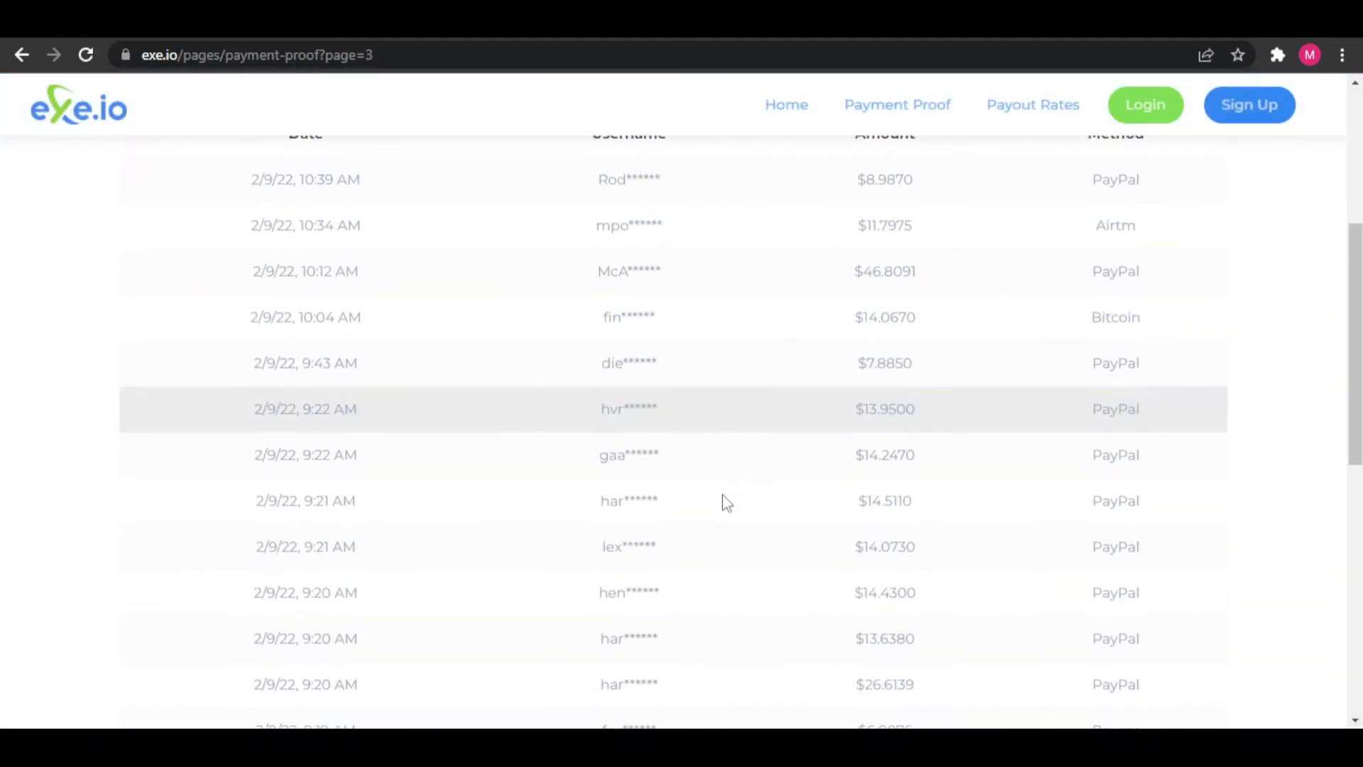
{"action": "scroll", "coordinate": [727, 502], "scroll_direction": "down", "scroll_amount": 4}
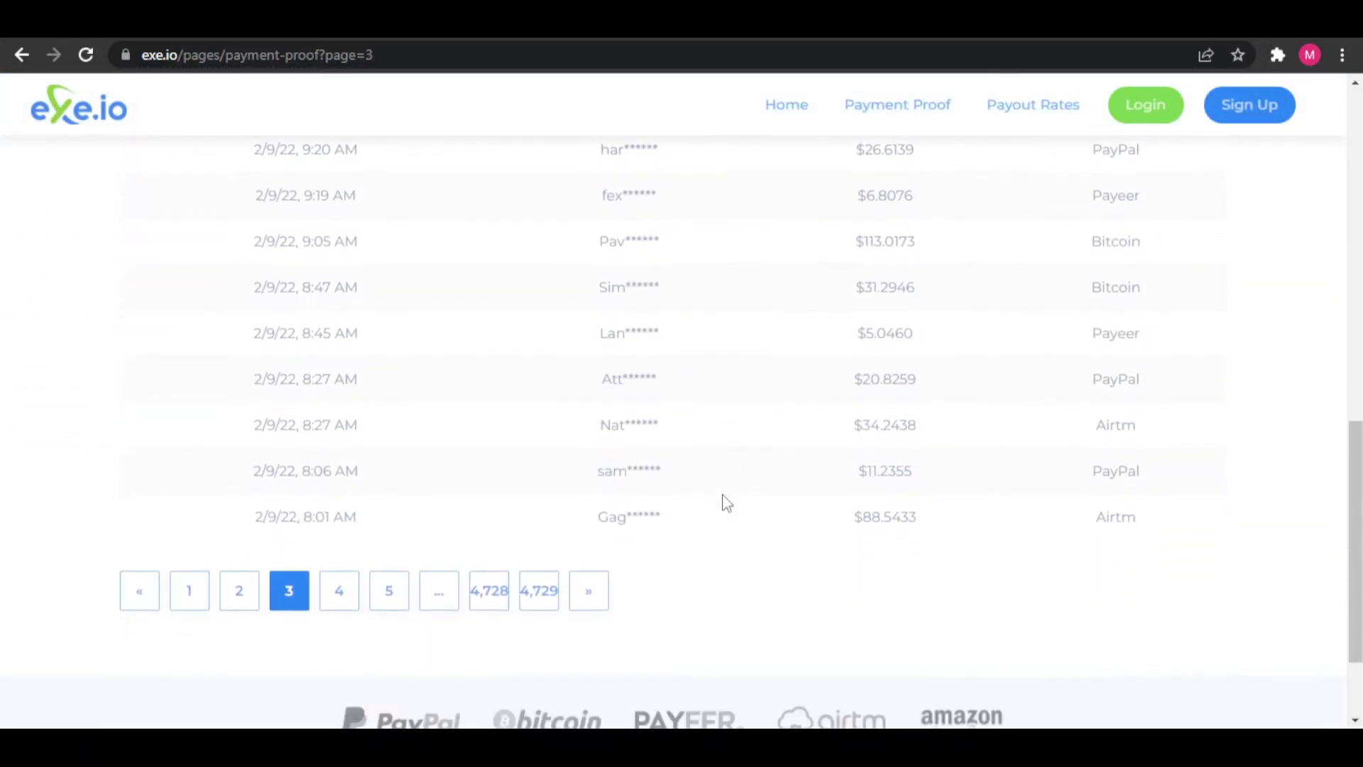
{"action": "left_click", "coordinate": [352, 502]}
{"action": "scroll", "coordinate": [727, 506], "scroll_direction": "down", "scroll_amount": 11}
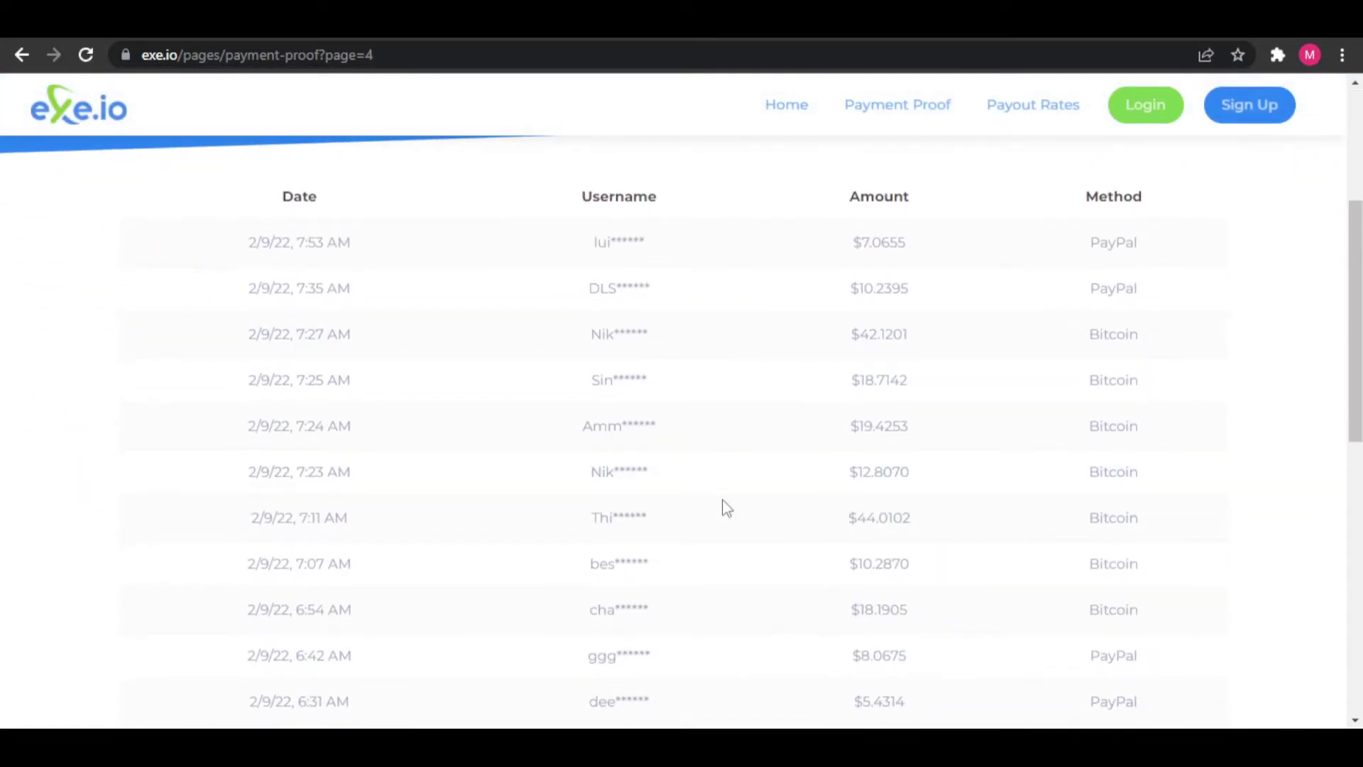
{"action": "scroll", "coordinate": [726, 506], "scroll_direction": "down", "scroll_amount": 3}
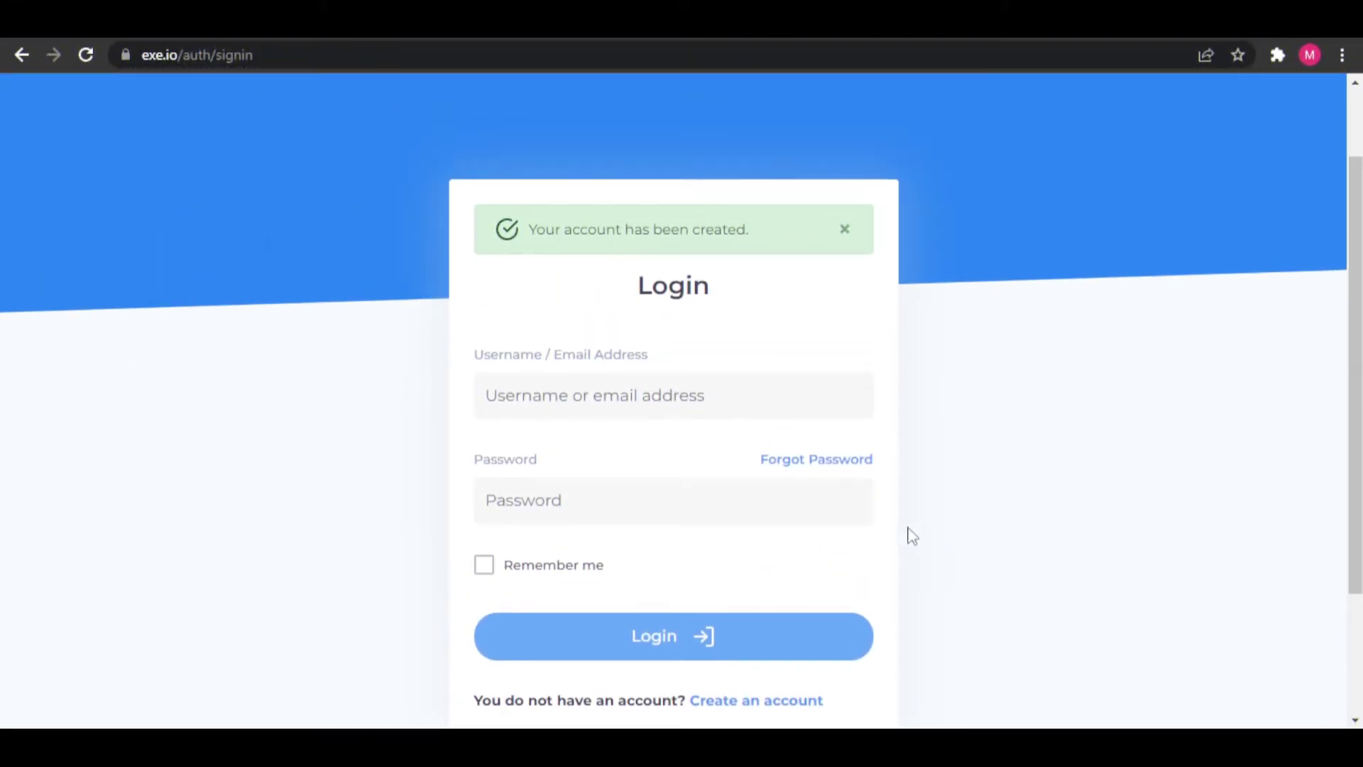
- Enter the account's e-mail address and password on the login page and submit
{"action": "left_click", "coordinate": [620, 408]}
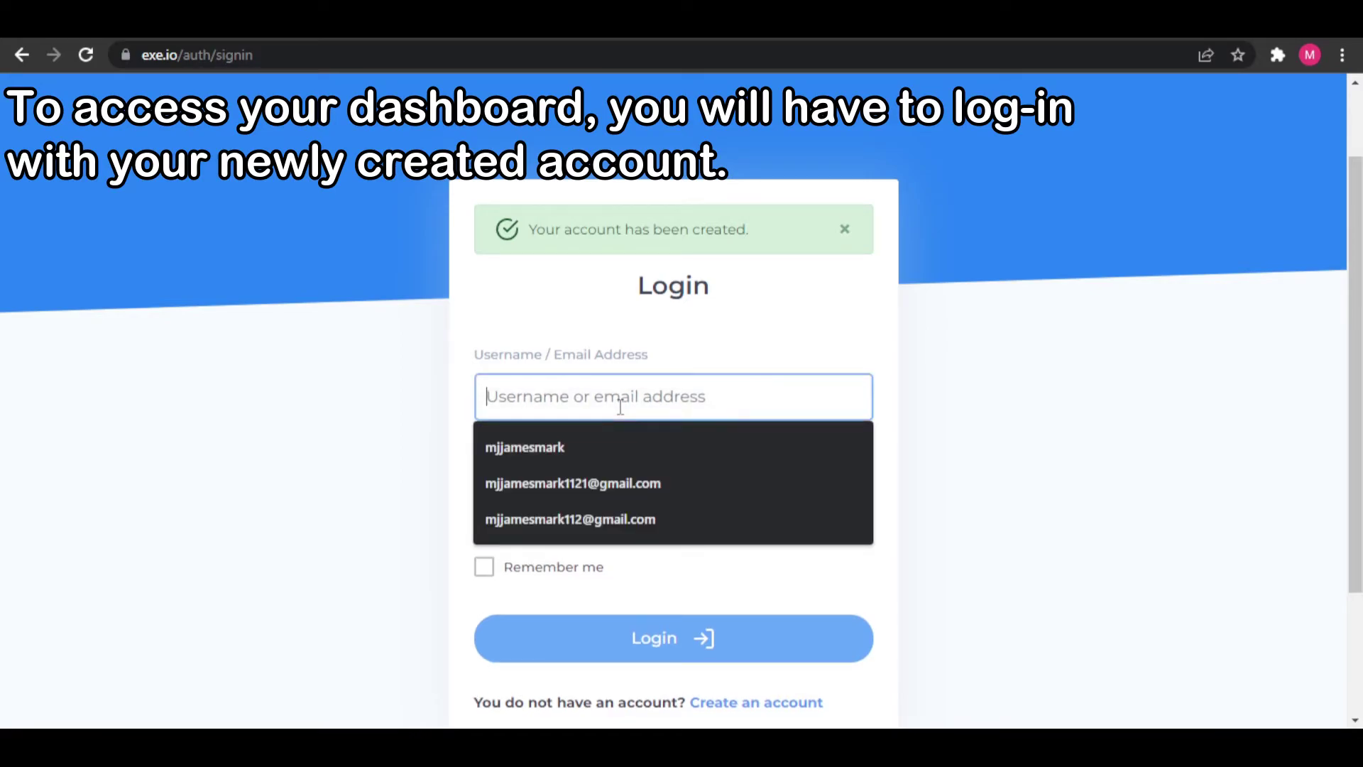
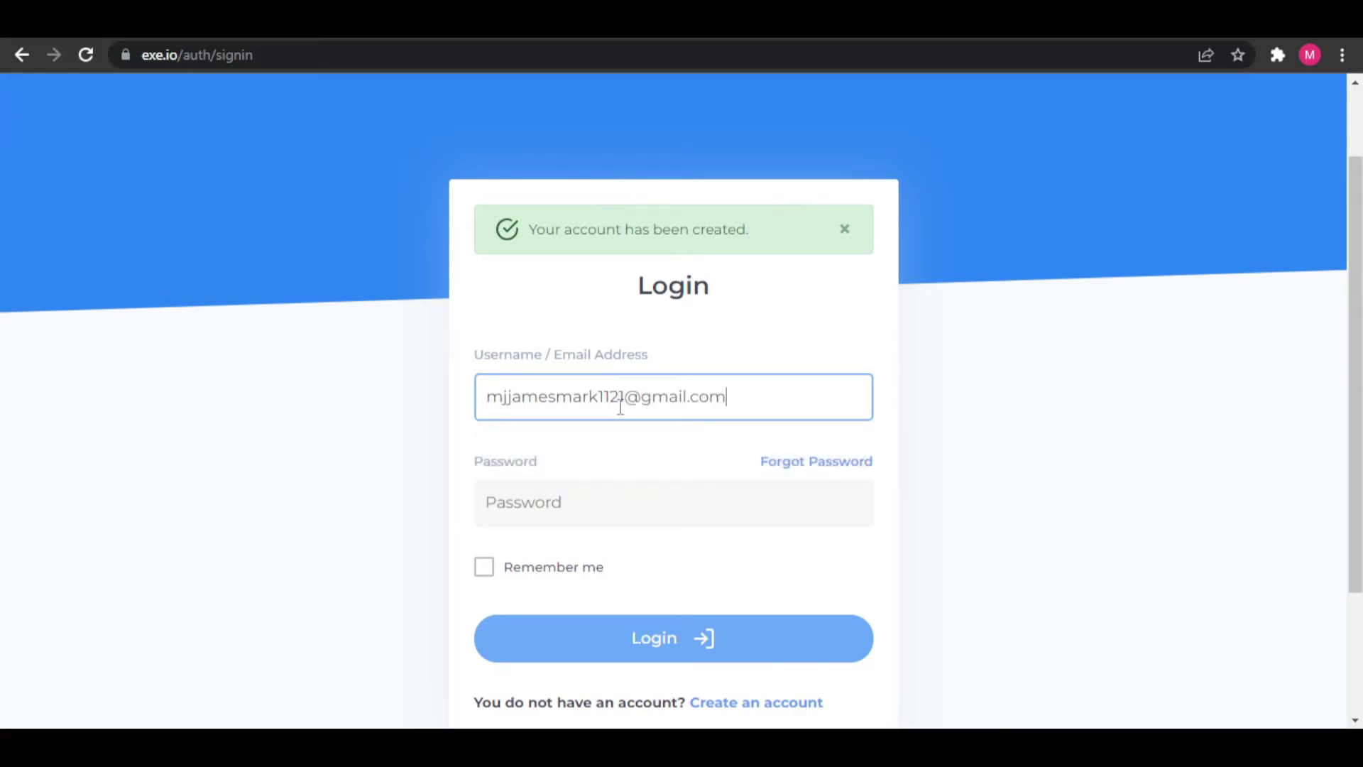
{"action": "left_click", "coordinate": [556, 511]}
{"action": "type", "text": "••"}
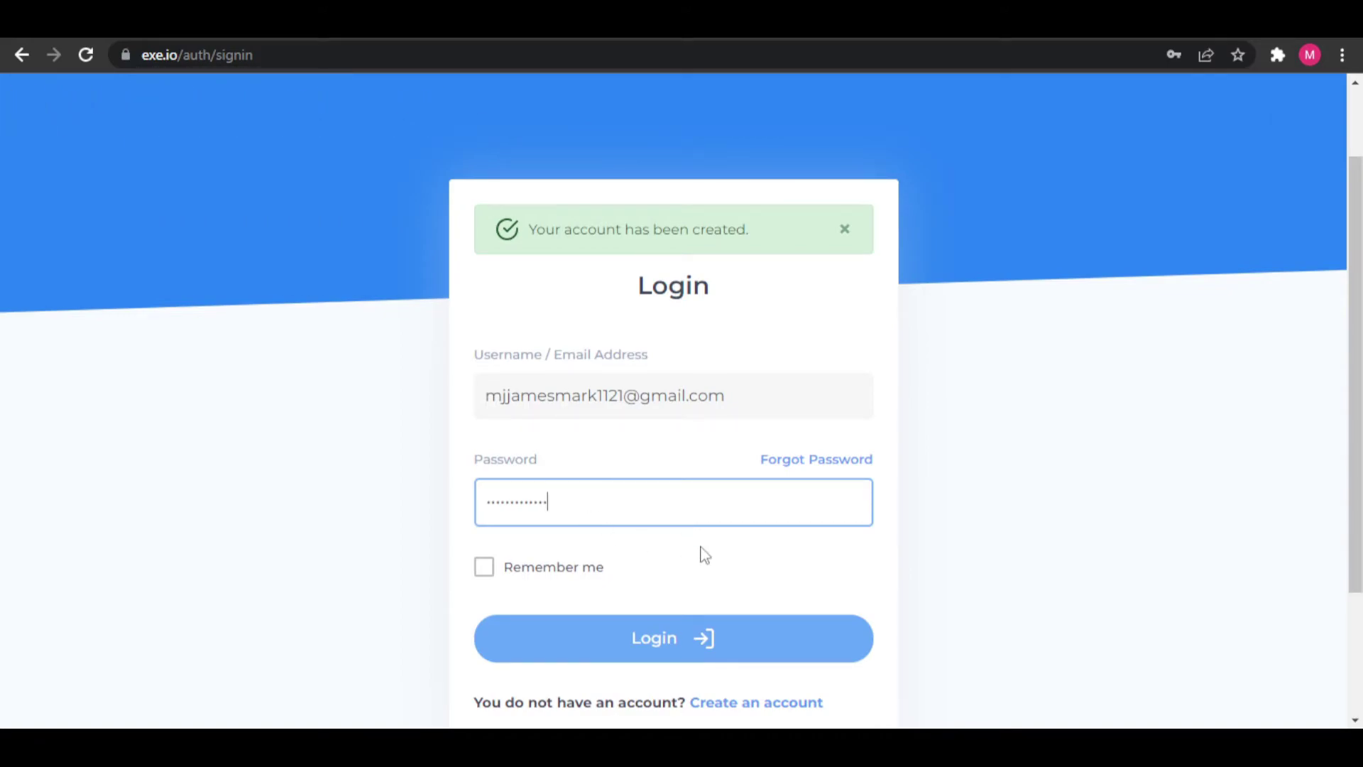
{"action": "scroll", "coordinate": [700, 554], "scroll_direction": "down", "scroll_amount": 1}
{"action": "left_click", "coordinate": [642, 553]}
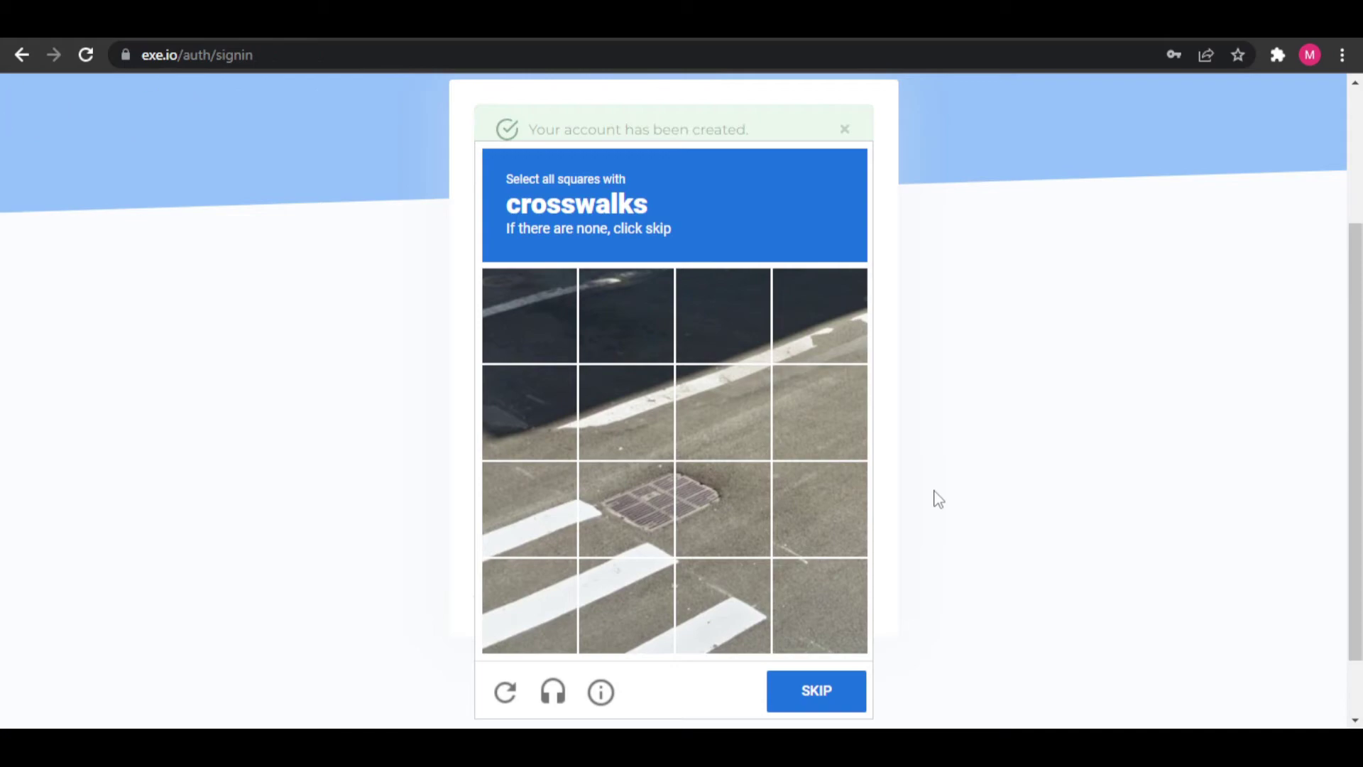
- Select the five crosswalk tiles in the reCAPTCHA and submit them
{"action": "scroll", "coordinate": [939, 499], "scroll_direction": "up", "scroll_amount": 1}
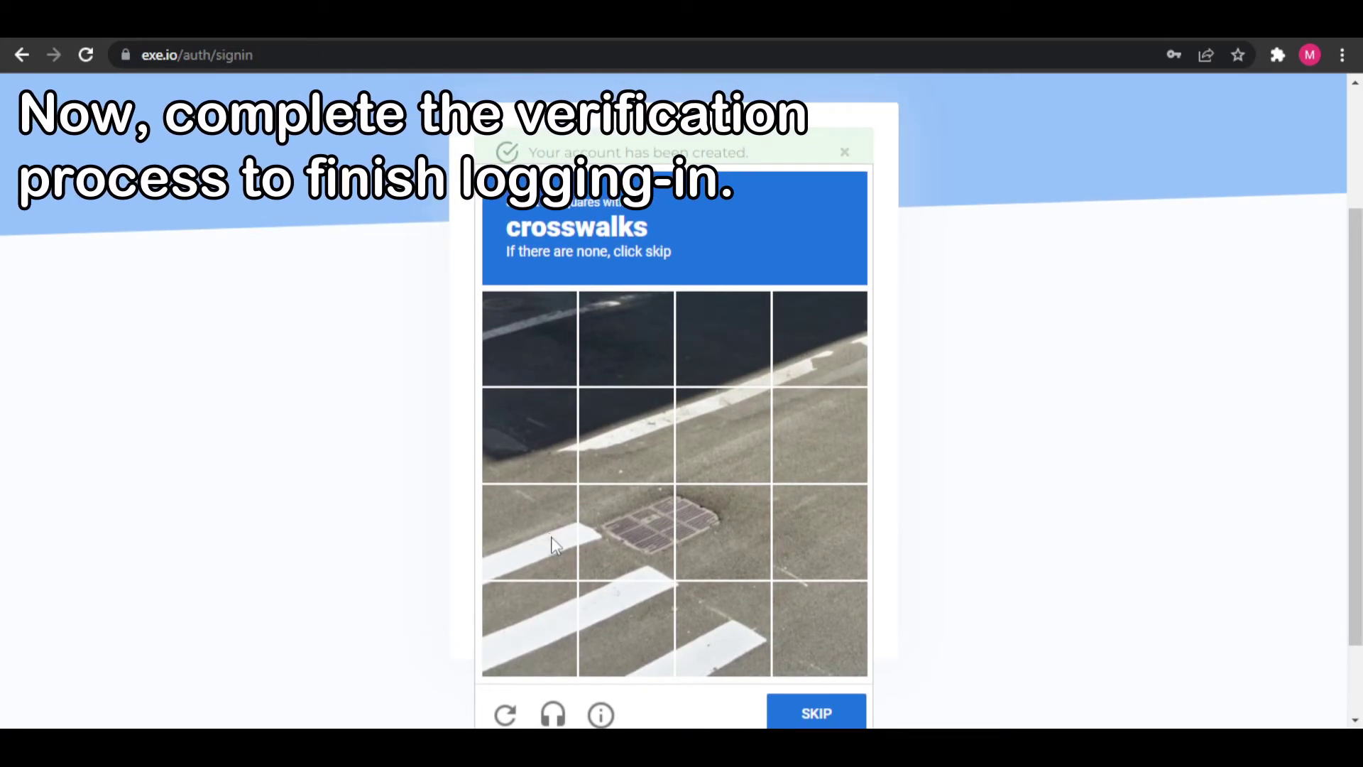
{"action": "left_click", "coordinate": [560, 572]}
{"action": "left_click", "coordinate": [662, 552]}
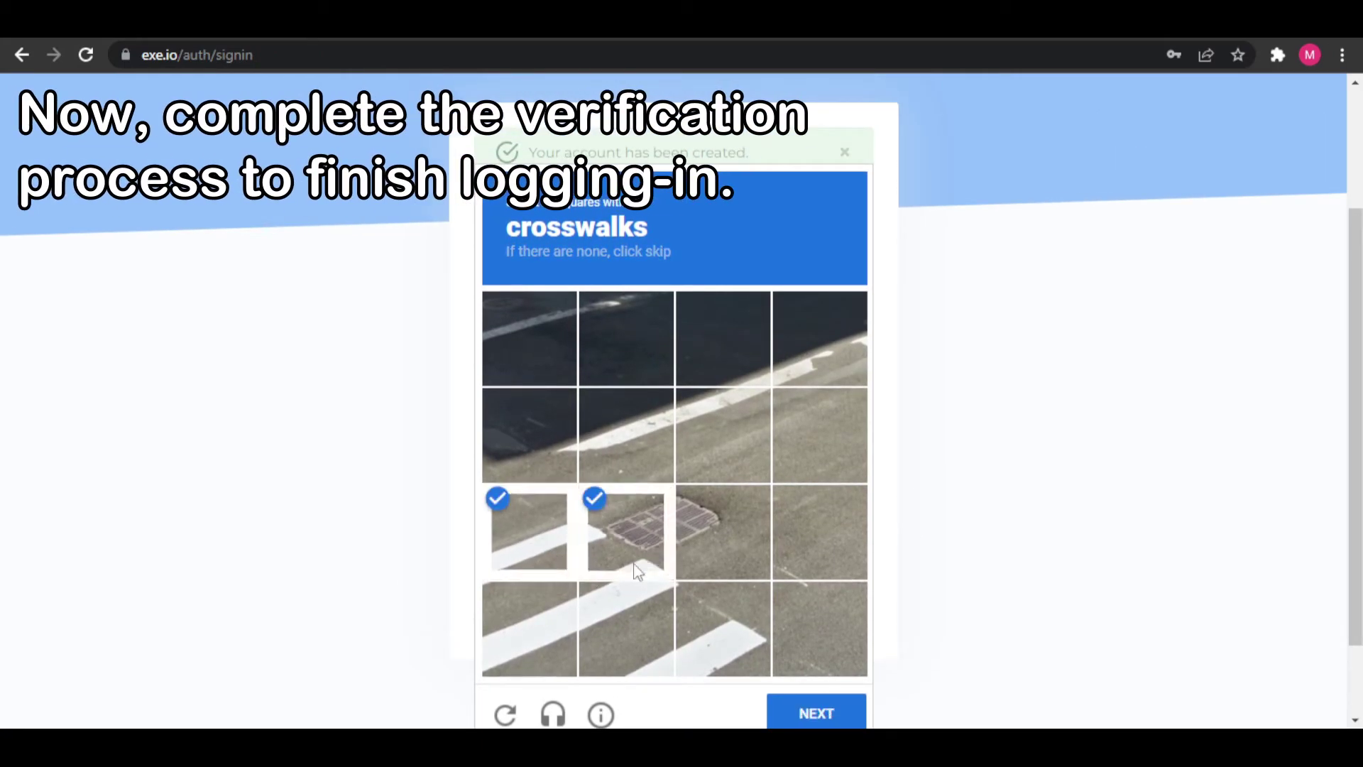
{"action": "left_click", "coordinate": [533, 624]}
{"action": "left_click", "coordinate": [606, 629]}
{"action": "left_click", "coordinate": [680, 629]}
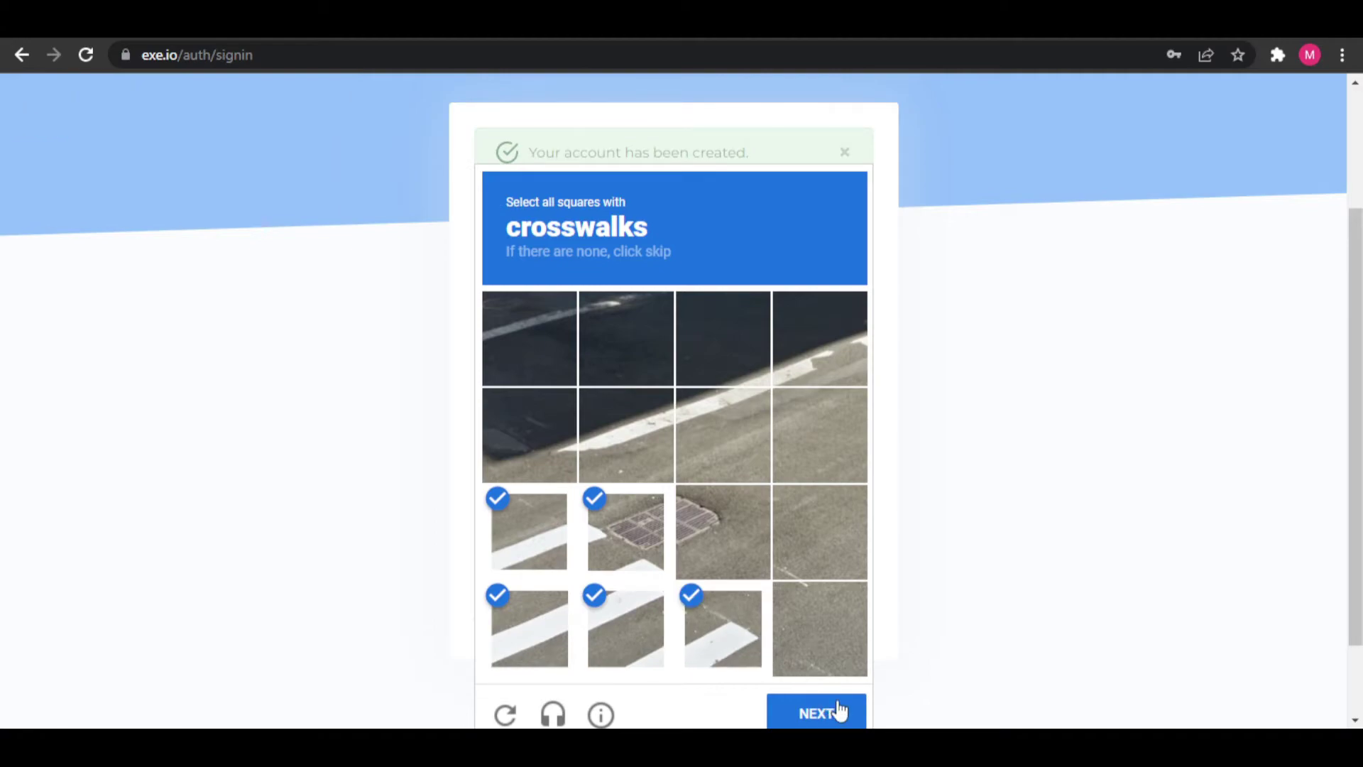
{"action": "scroll", "coordinate": [816, 709], "scroll_direction": "down", "scroll_amount": 1}
{"action": "left_click", "coordinate": [815, 612]}
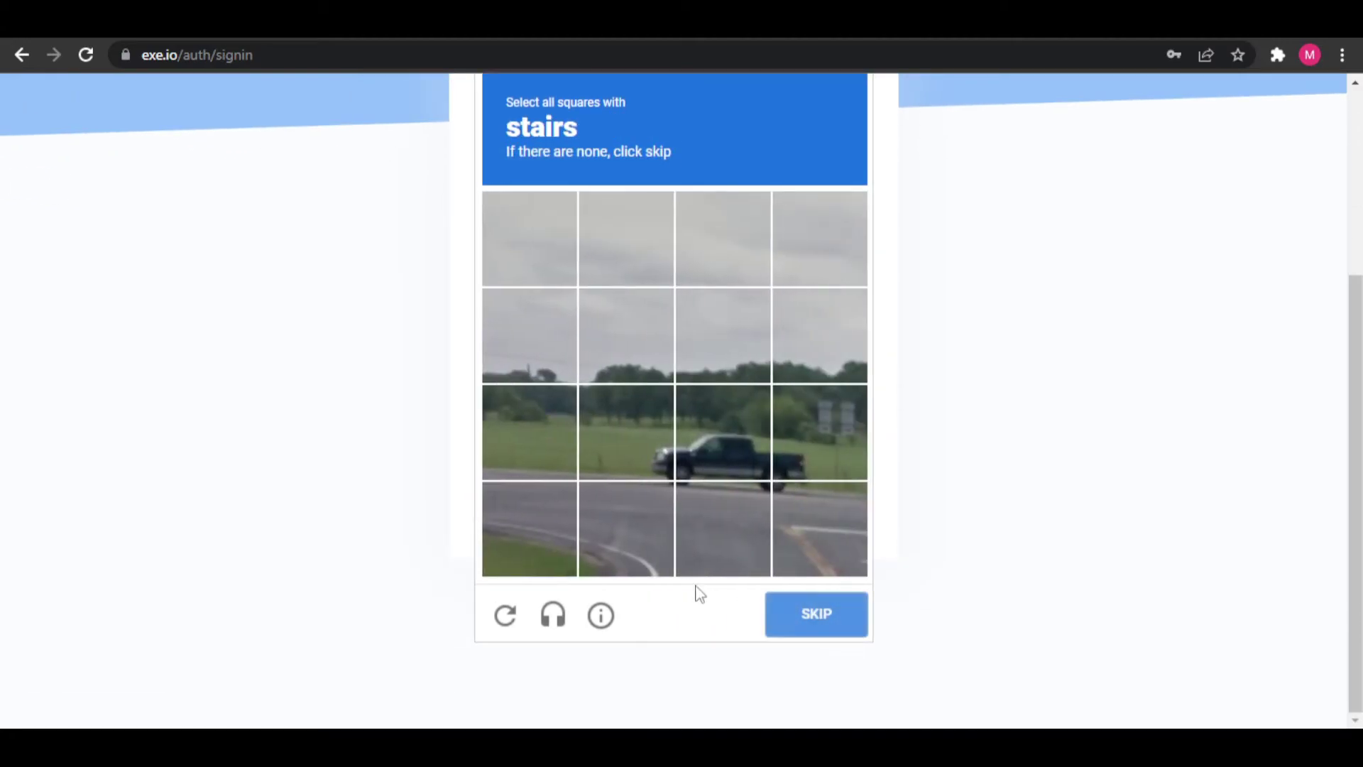
- Skip the stairs challenge to finish verification
{"action": "scroll", "coordinate": [696, 591], "scroll_direction": "up", "scroll_amount": 1}
{"action": "scroll", "coordinate": [696, 595], "scroll_direction": "down", "scroll_amount": 1}
{"action": "left_click", "coordinate": [815, 634]}
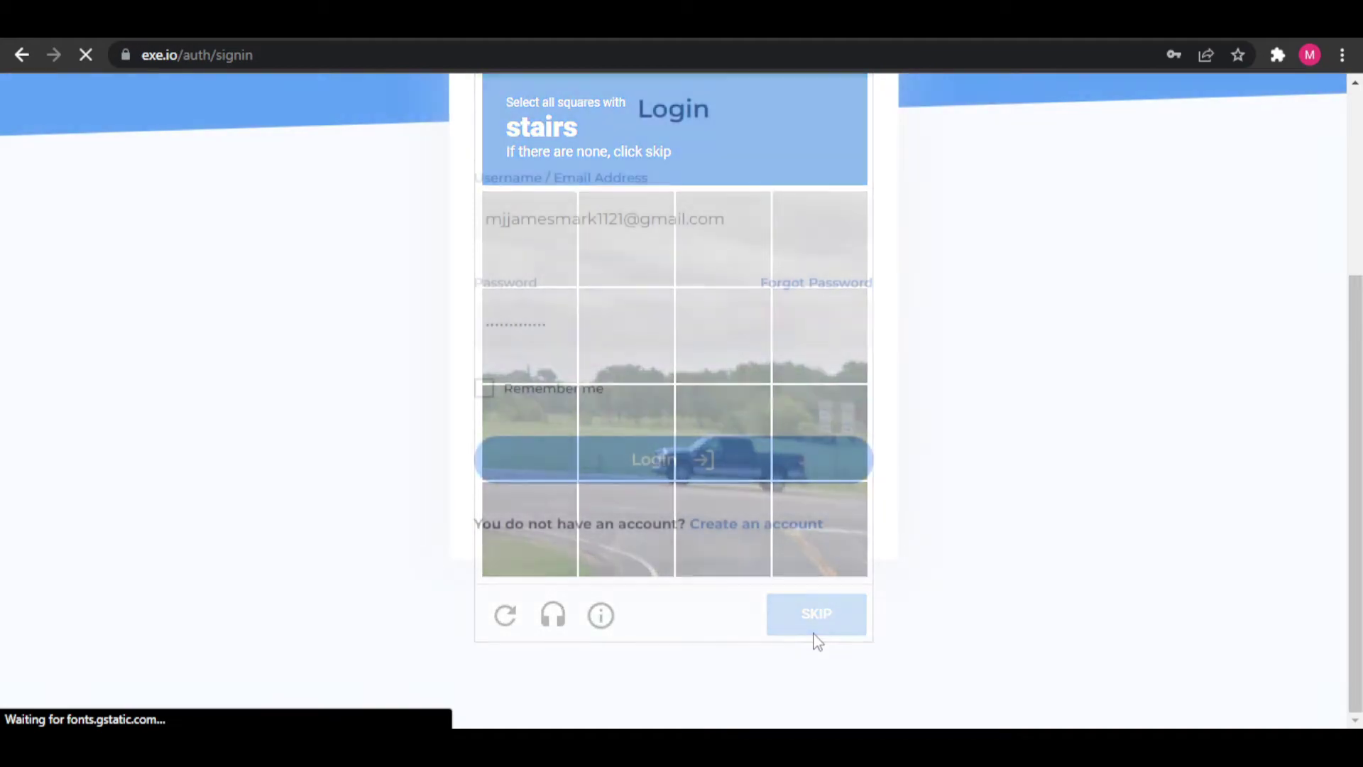
{"action": "scroll", "coordinate": [817, 641], "scroll_direction": "up", "scroll_amount": 1}
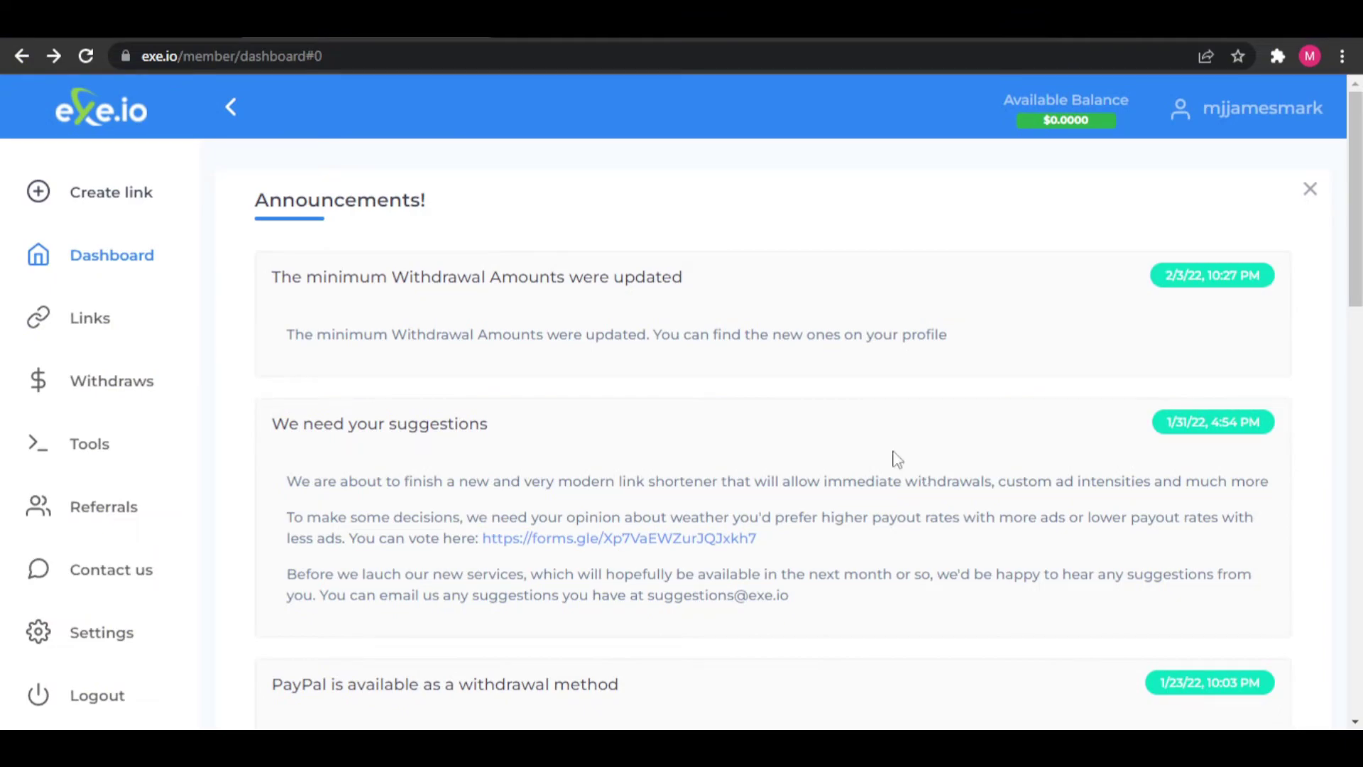
- Highlight the VIEWS, EARNINGS, REFERRAL EARNINGS and AVERAGE CPM stat headings
{"action": "scroll", "coordinate": [731, 312], "scroll_direction": "down", "scroll_amount": 1}
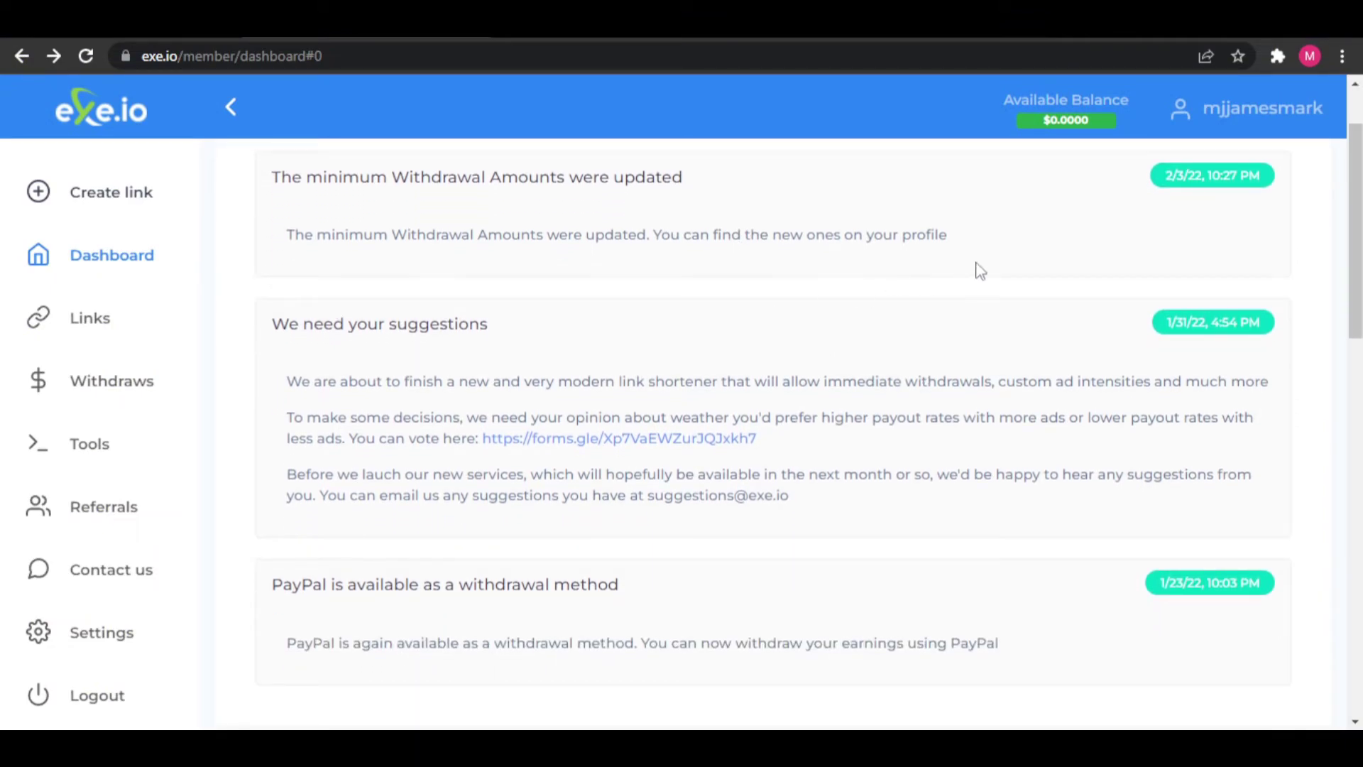
{"action": "scroll", "coordinate": [643, 282], "scroll_direction": "down", "scroll_amount": 5}
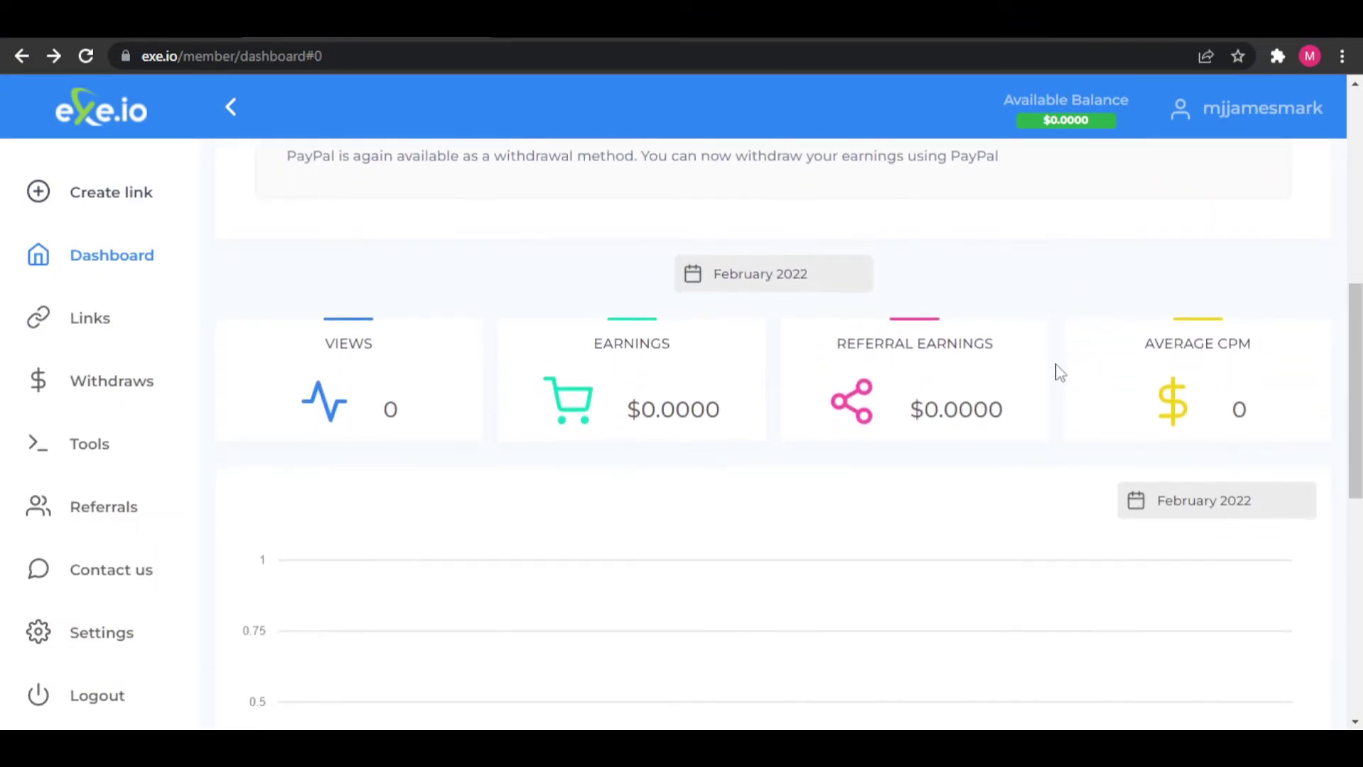
{"action": "double_click", "coordinate": [337, 332]}
{"action": "double_click", "coordinate": [632, 332]}
{"action": "left_click_drag", "start_coordinate": [835, 332], "coordinate": [1031, 336]}
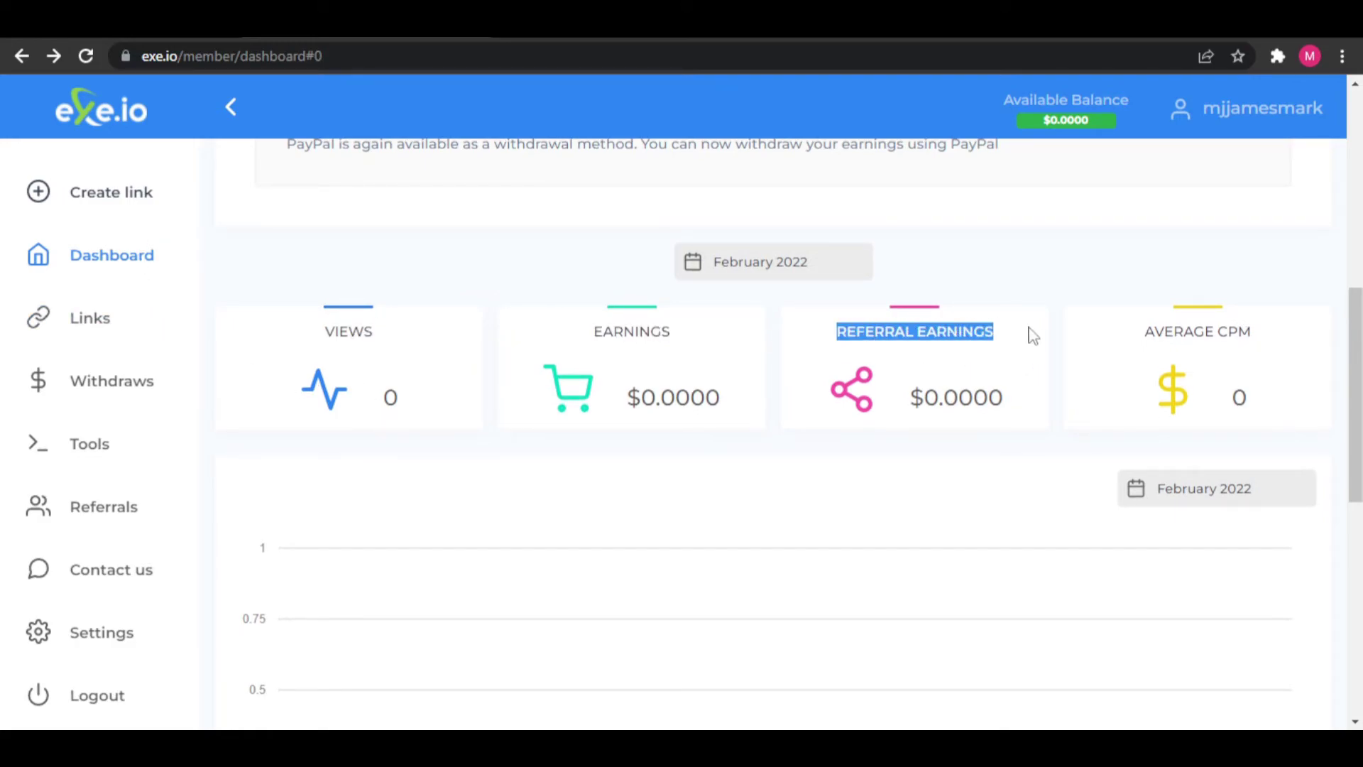
{"action": "left_click_drag", "start_coordinate": [1135, 331], "coordinate": [1304, 333]}
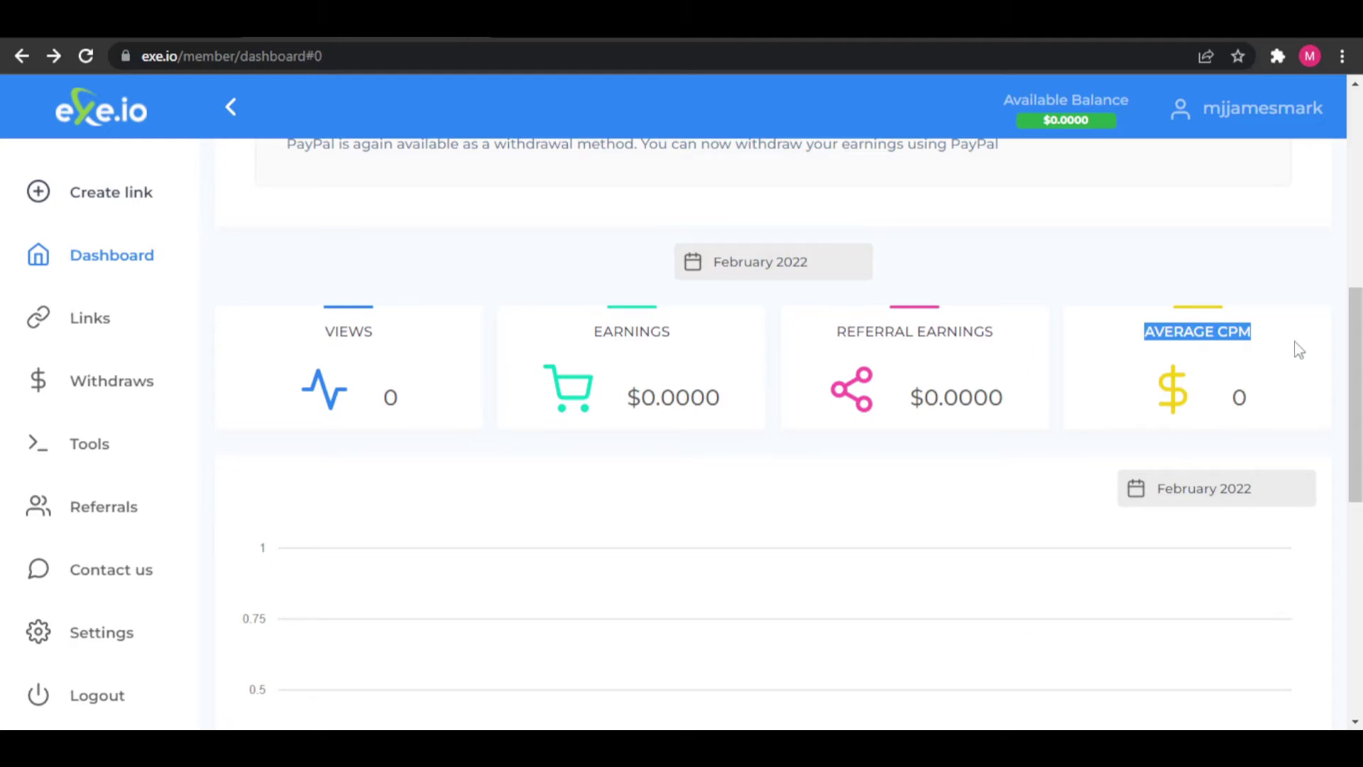
{"action": "left_click", "coordinate": [1032, 488]}
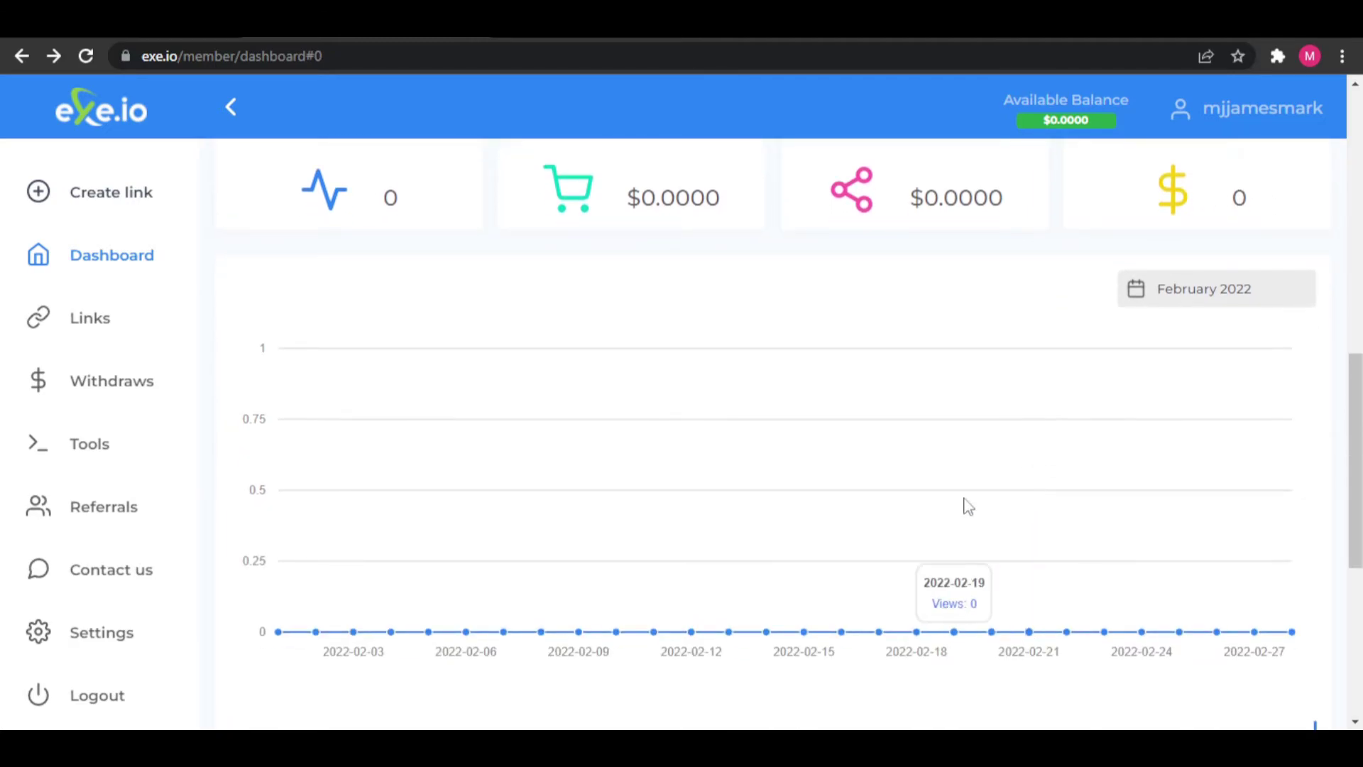
- Scroll through the views chart and daily stats table down to 2022-02-27
{"action": "scroll", "coordinate": [974, 502], "scroll_direction": "down", "scroll_amount": 1}
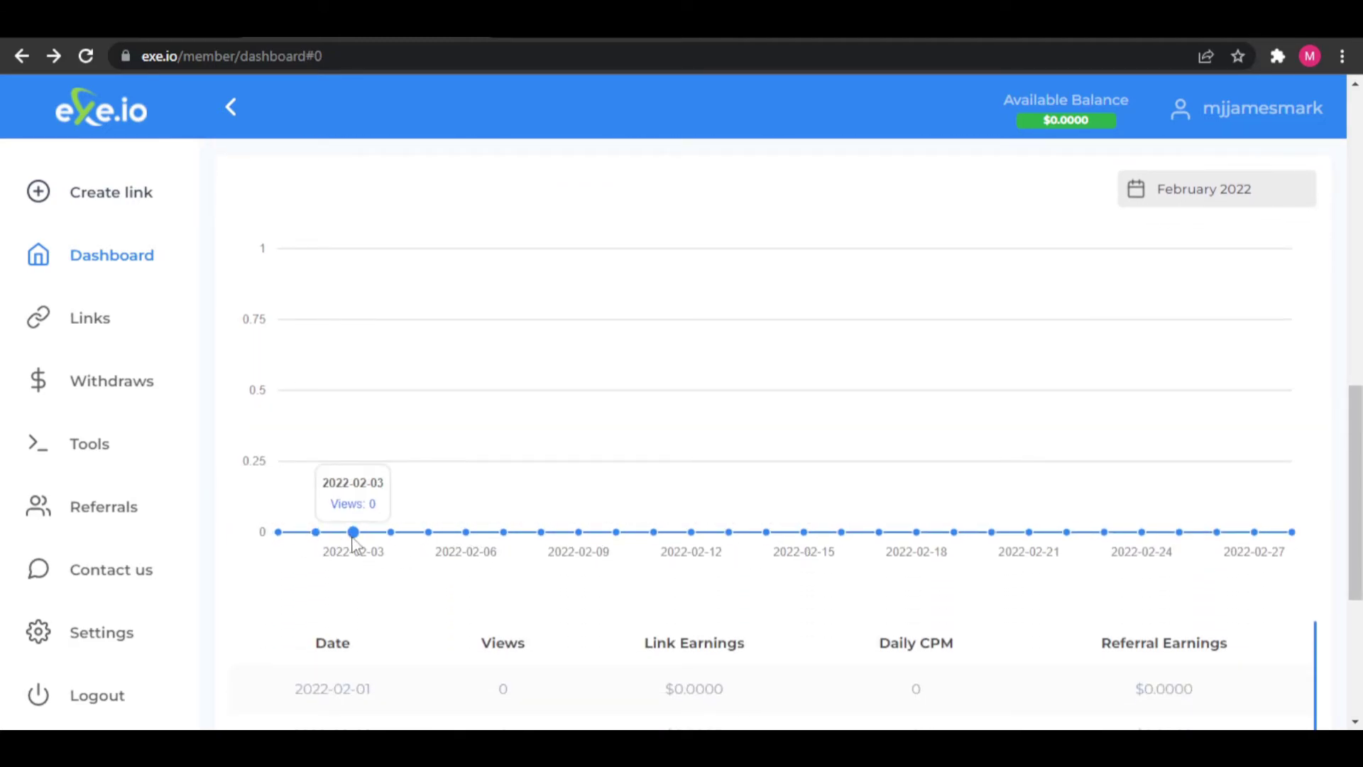
{"action": "scroll", "coordinate": [876, 551], "scroll_direction": "down", "scroll_amount": 1}
{"action": "scroll", "coordinate": [876, 551], "scroll_direction": "down", "scroll_amount": 3}
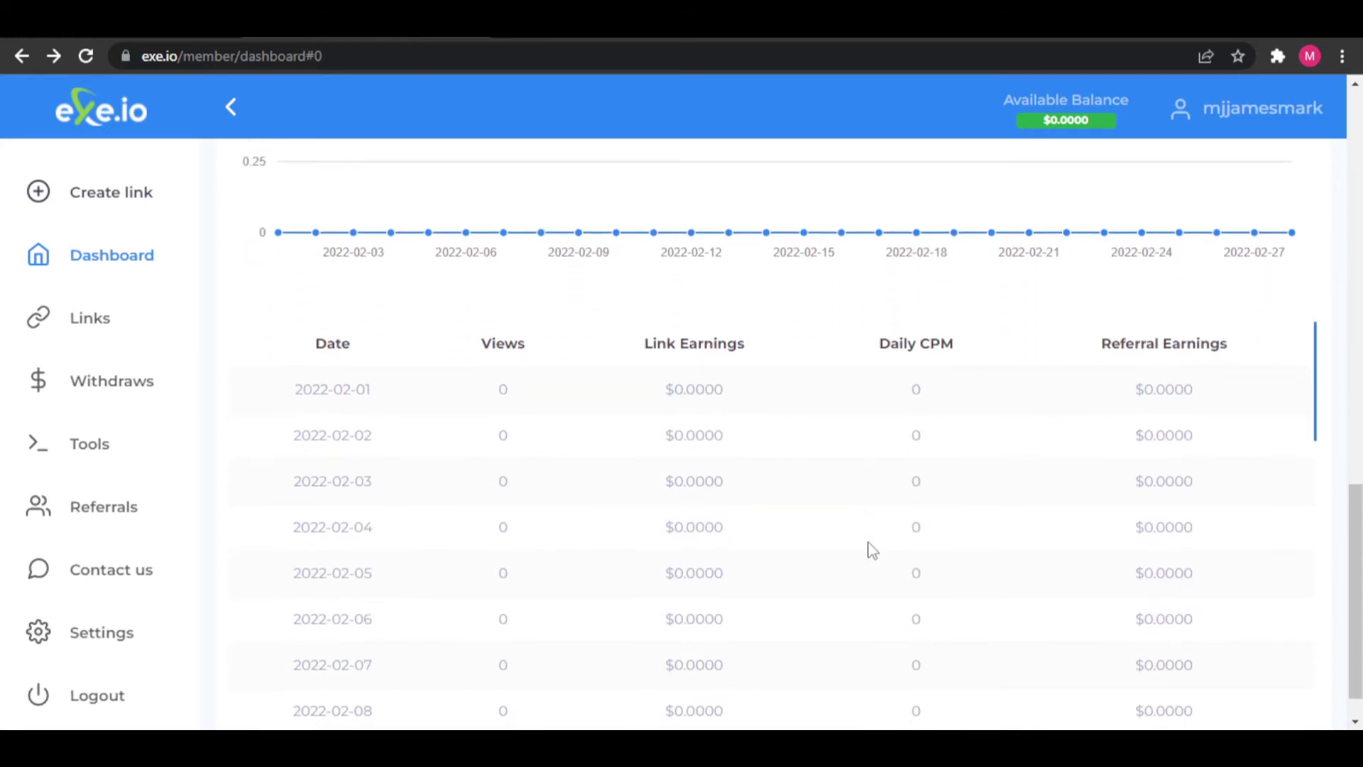
{"action": "scroll", "coordinate": [815, 484], "scroll_direction": "down", "scroll_amount": 6}
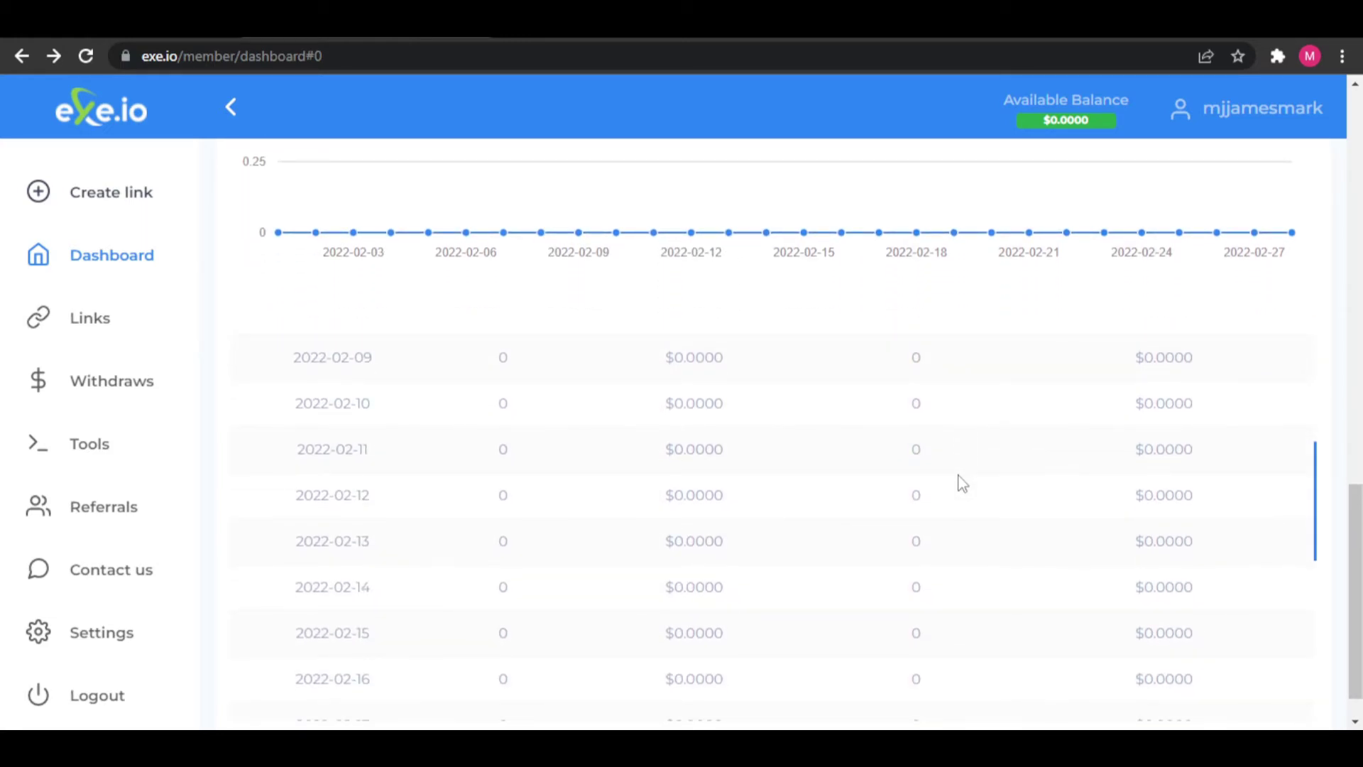
{"action": "scroll", "coordinate": [960, 482], "scroll_direction": "down", "scroll_amount": 6}
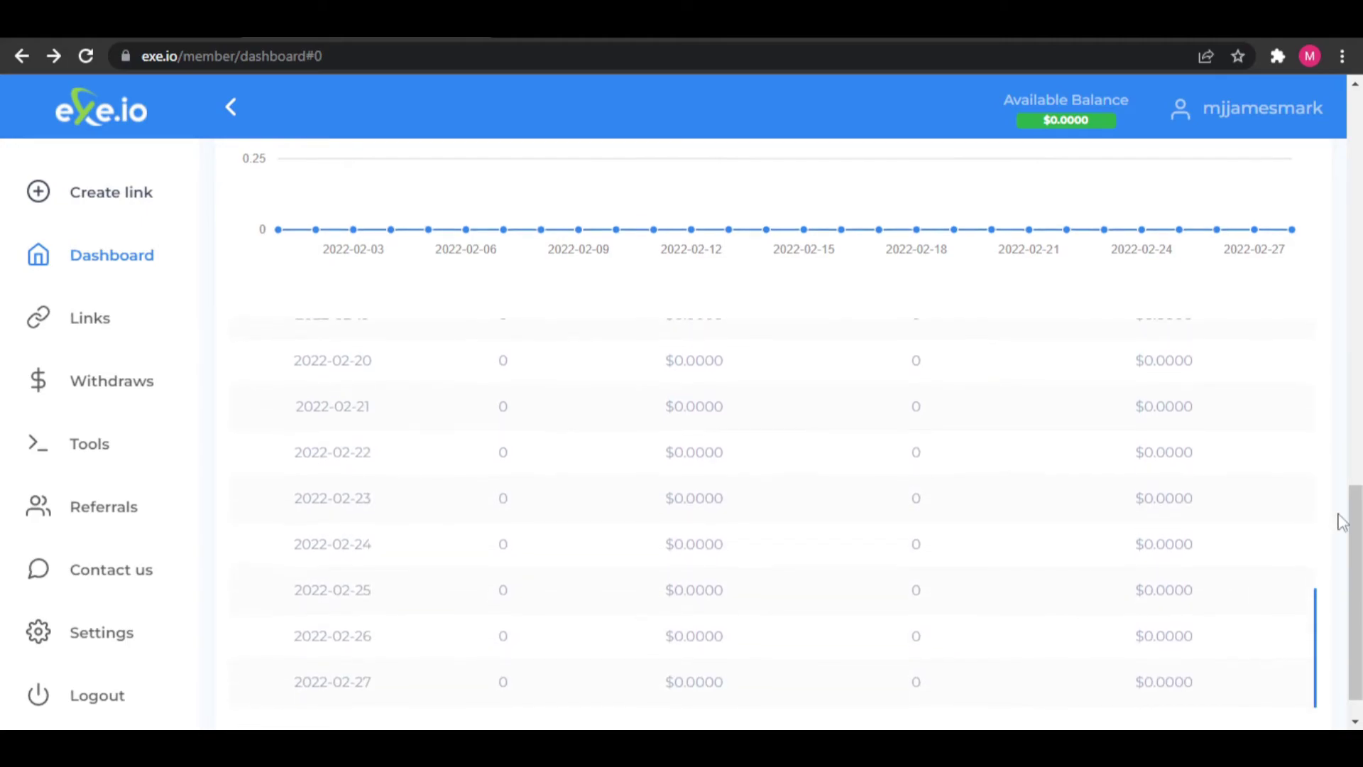
{"action": "scroll", "coordinate": [1339, 518], "scroll_direction": "down", "scroll_amount": 1}
{"action": "scroll", "coordinate": [1339, 519], "scroll_direction": "up", "scroll_amount": 10}
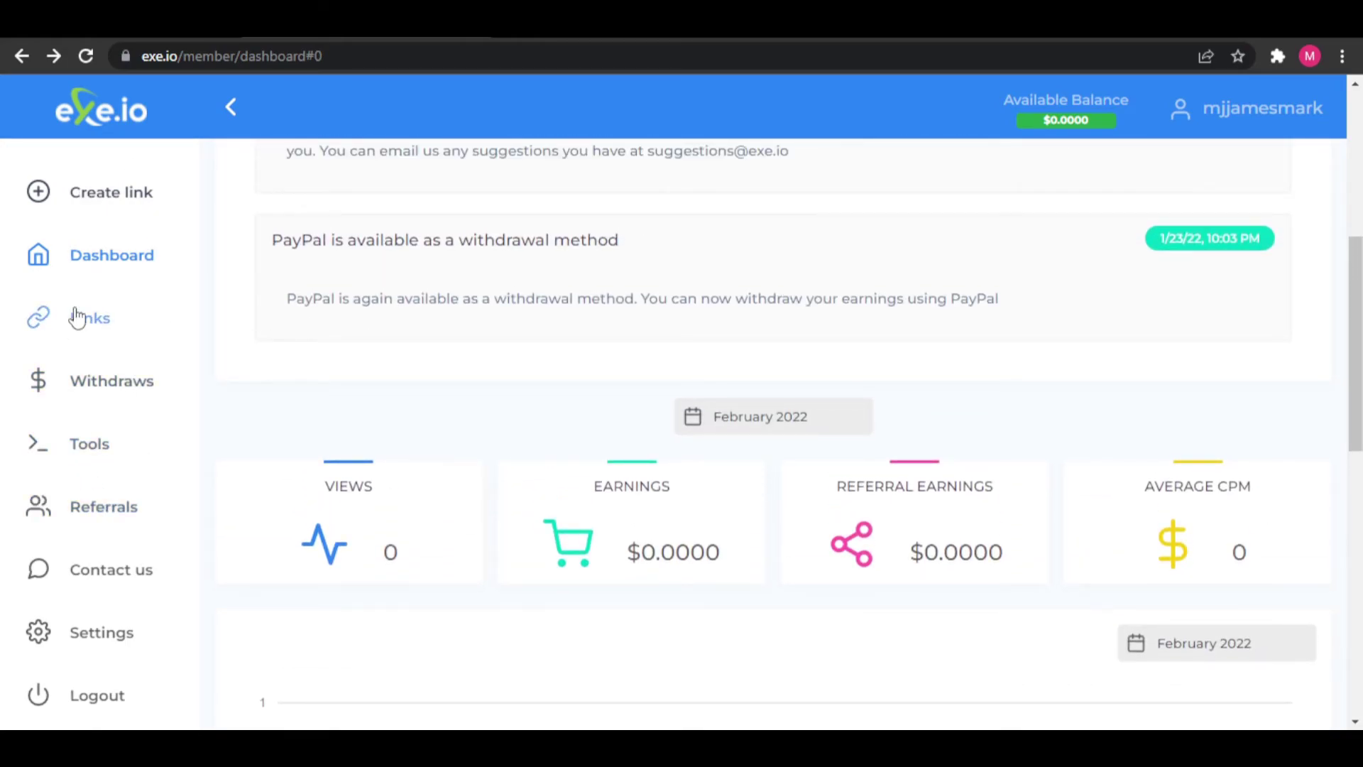
{"action": "left_click", "coordinate": [112, 195]}
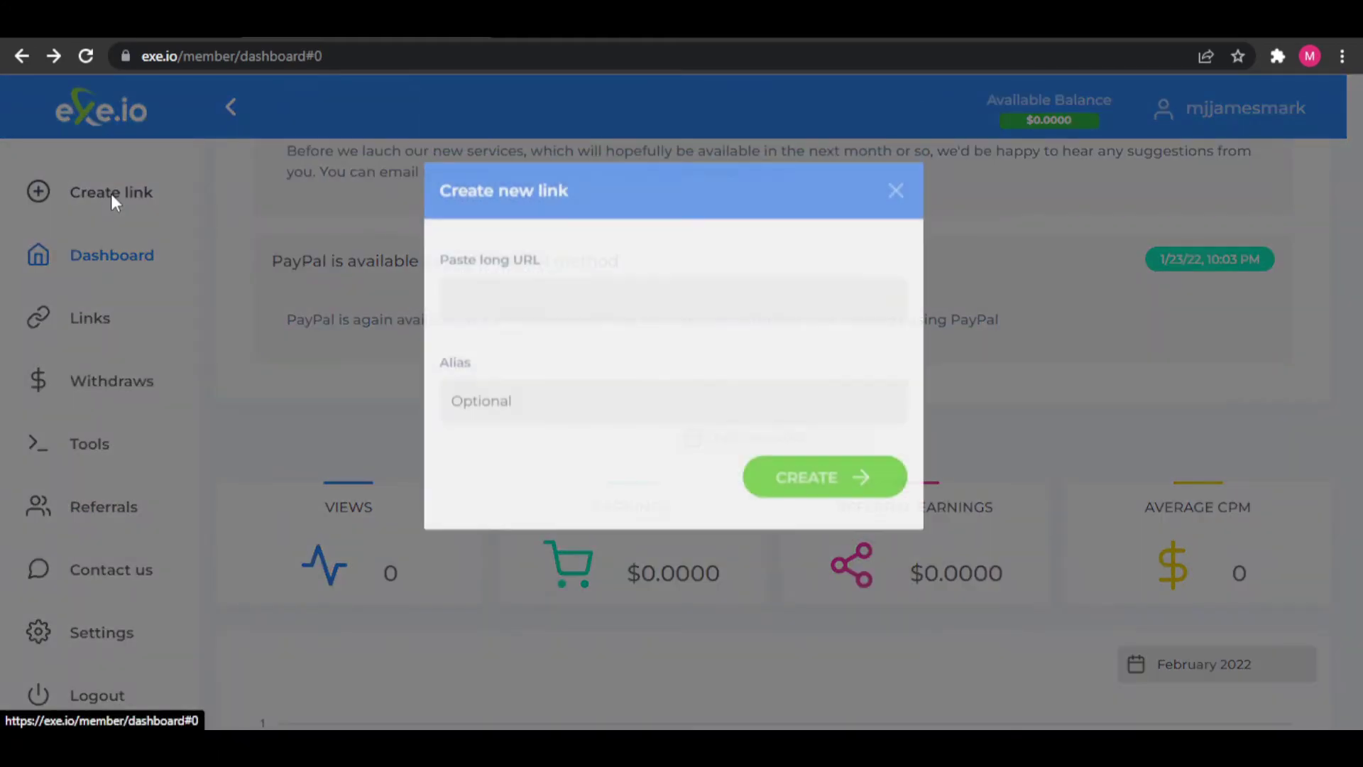
{"action": "left_click", "coordinate": [583, 349]}
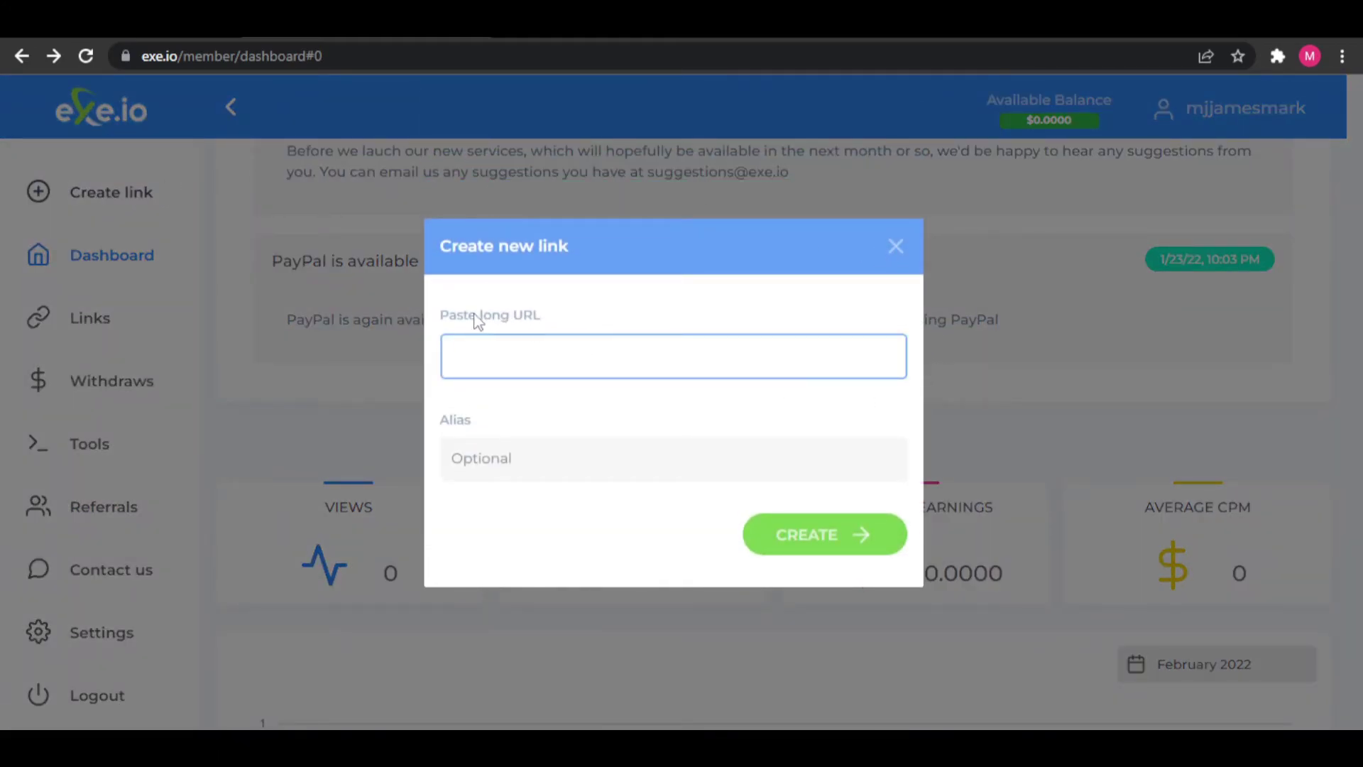
{"action": "left_click", "coordinate": [534, 461]}
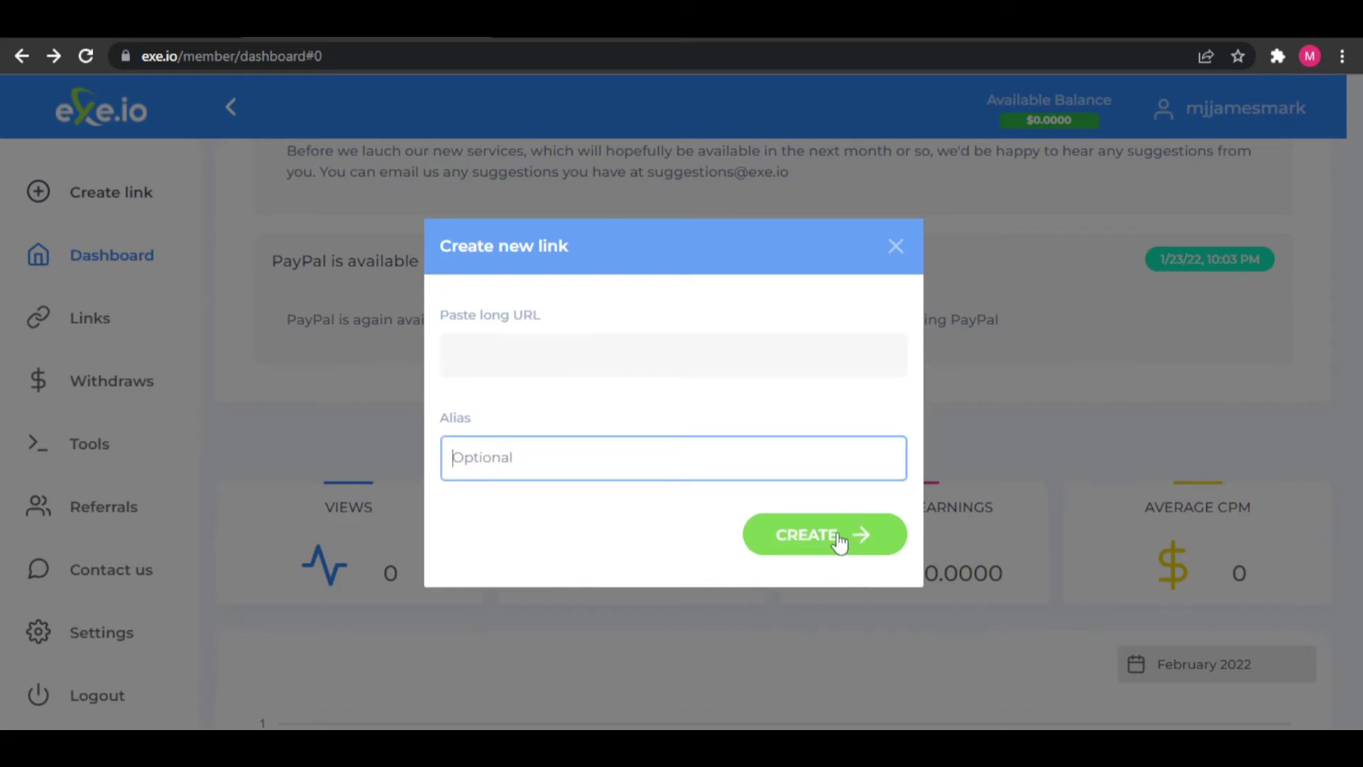
{"action": "left_click", "coordinate": [894, 247]}
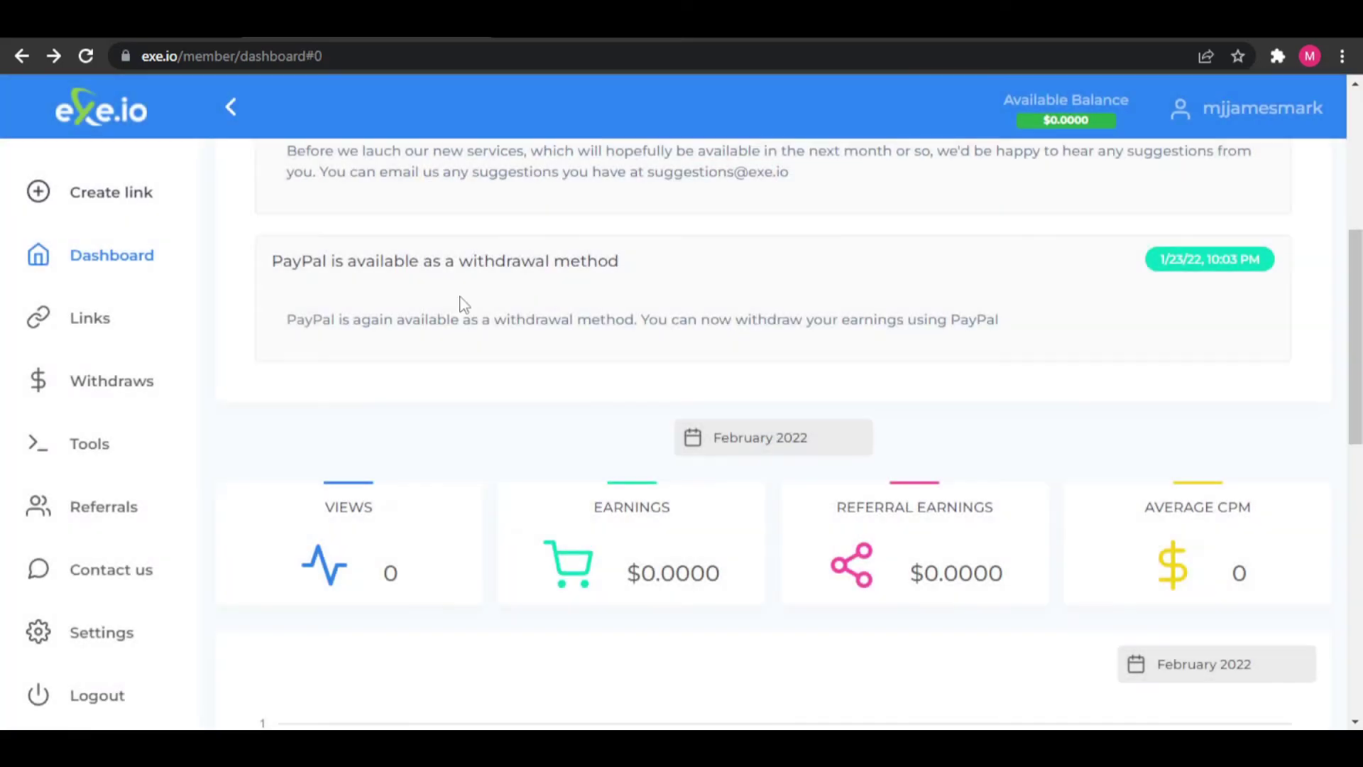
{"action": "left_click", "coordinate": [90, 322]}
- Open the Withdraws page and look over it
{"action": "left_click", "coordinate": [74, 365]}
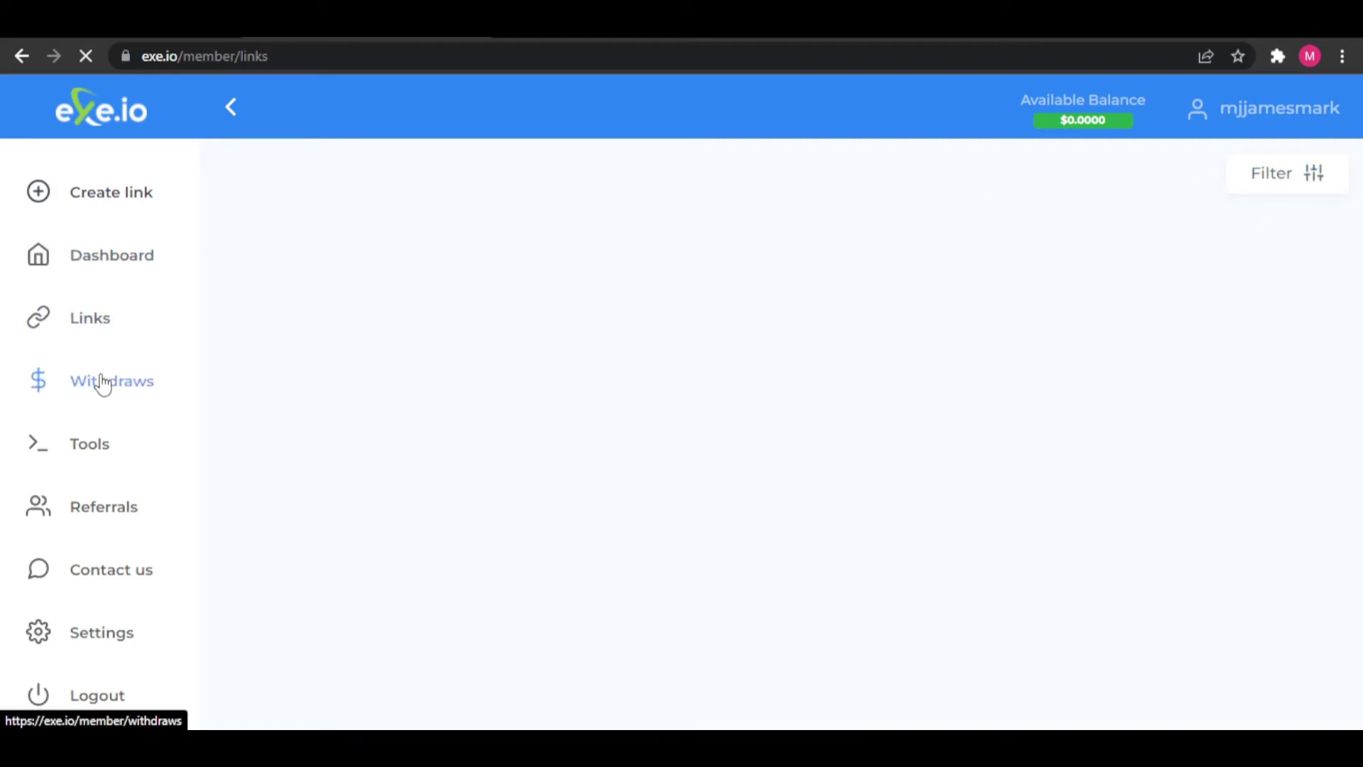
{"action": "scroll", "coordinate": [440, 426], "scroll_direction": "down", "scroll_amount": 3}
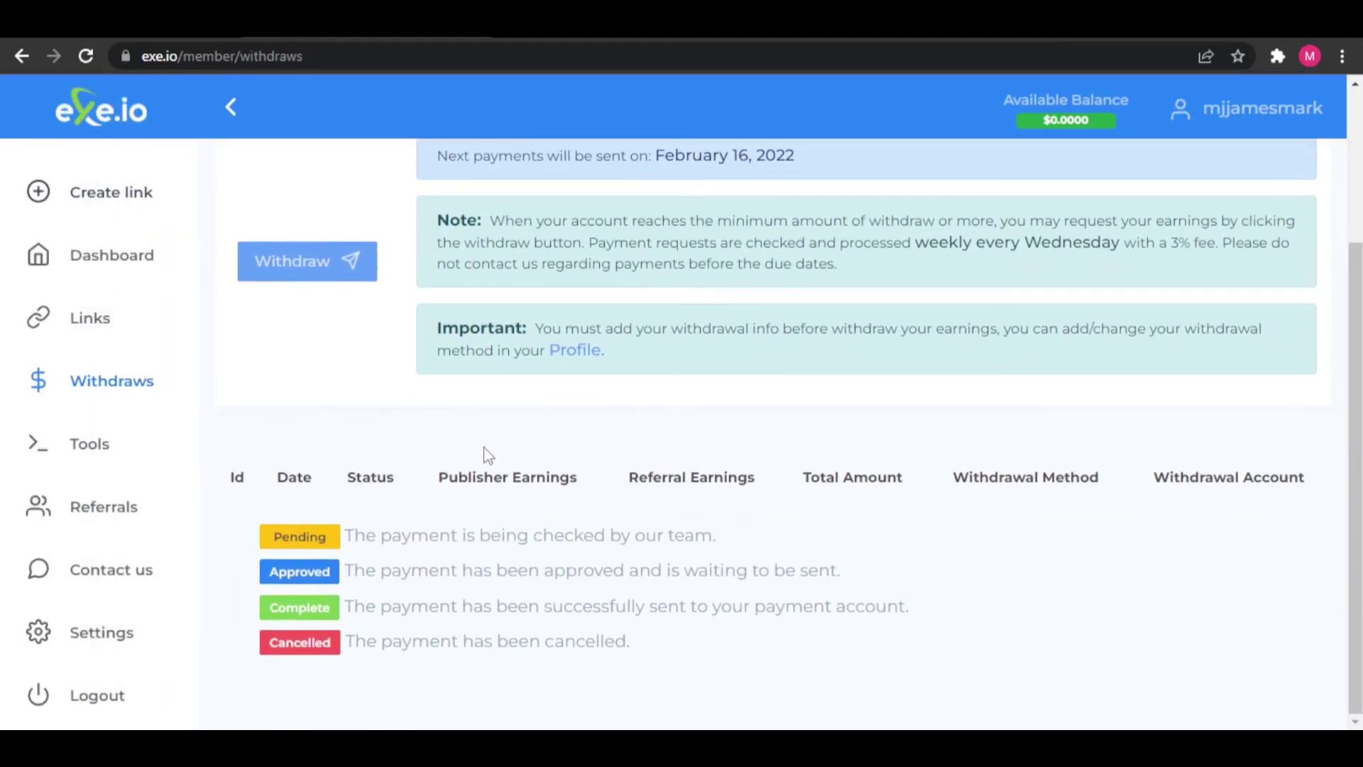
{"action": "scroll", "coordinate": [487, 454], "scroll_direction": "up", "scroll_amount": 3}
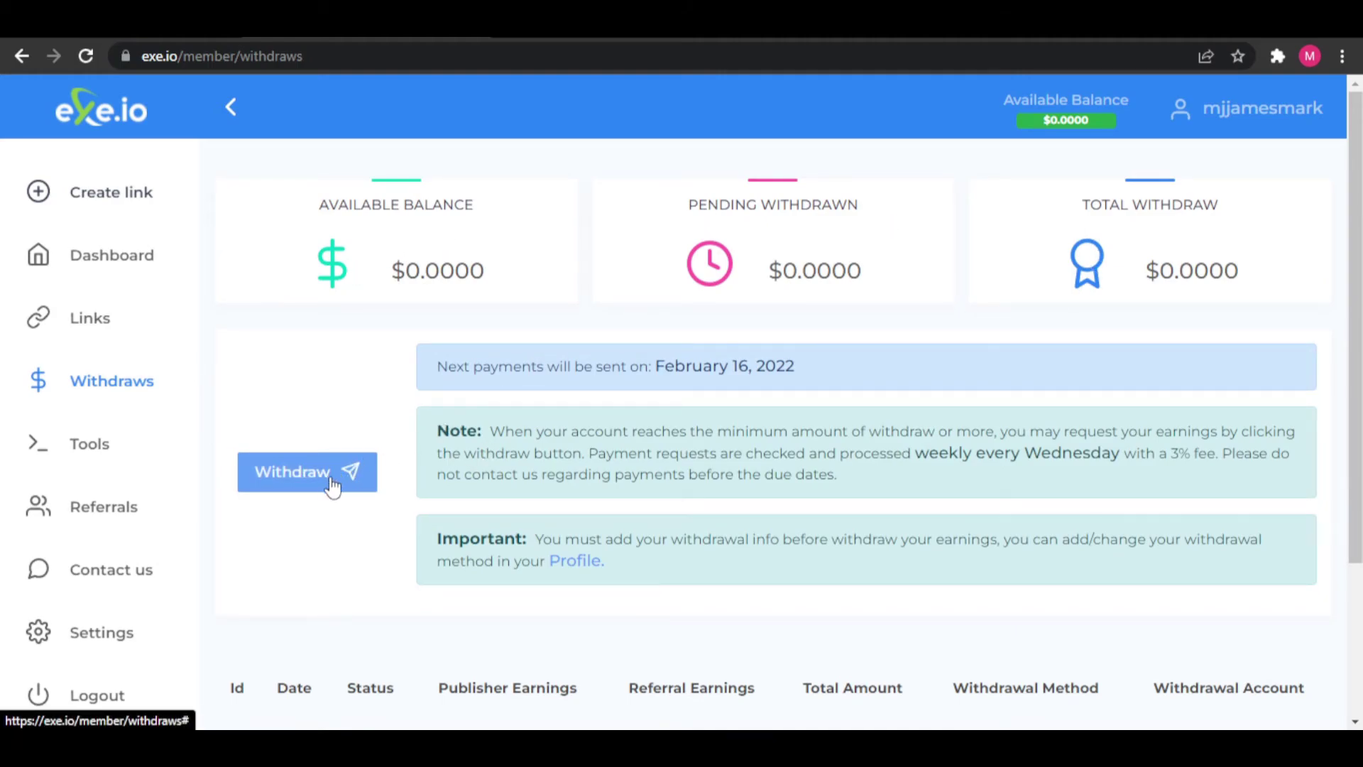
{"action": "scroll", "coordinate": [302, 426], "scroll_direction": "down", "scroll_amount": 2}
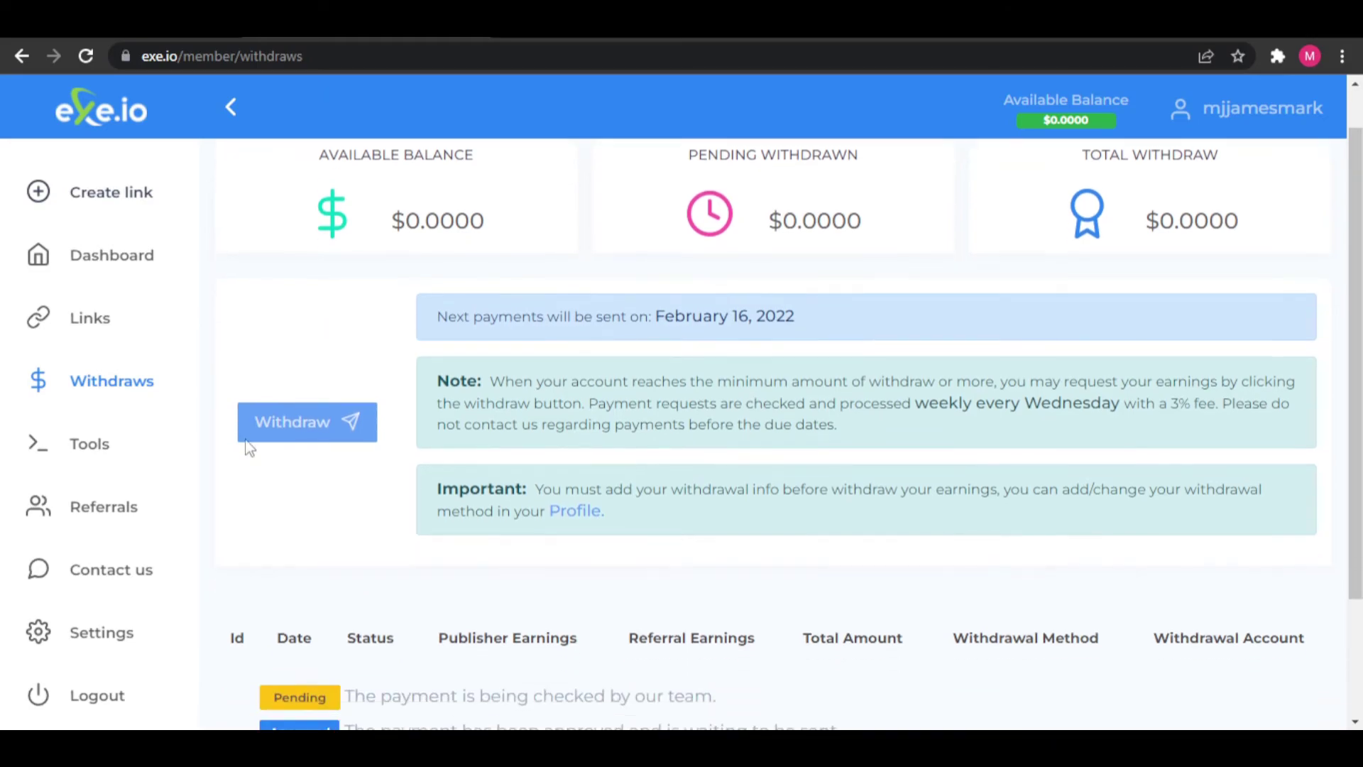
- Open the Quick link tool, then the Mass shrinker tool
{"action": "left_click", "coordinate": [103, 454]}
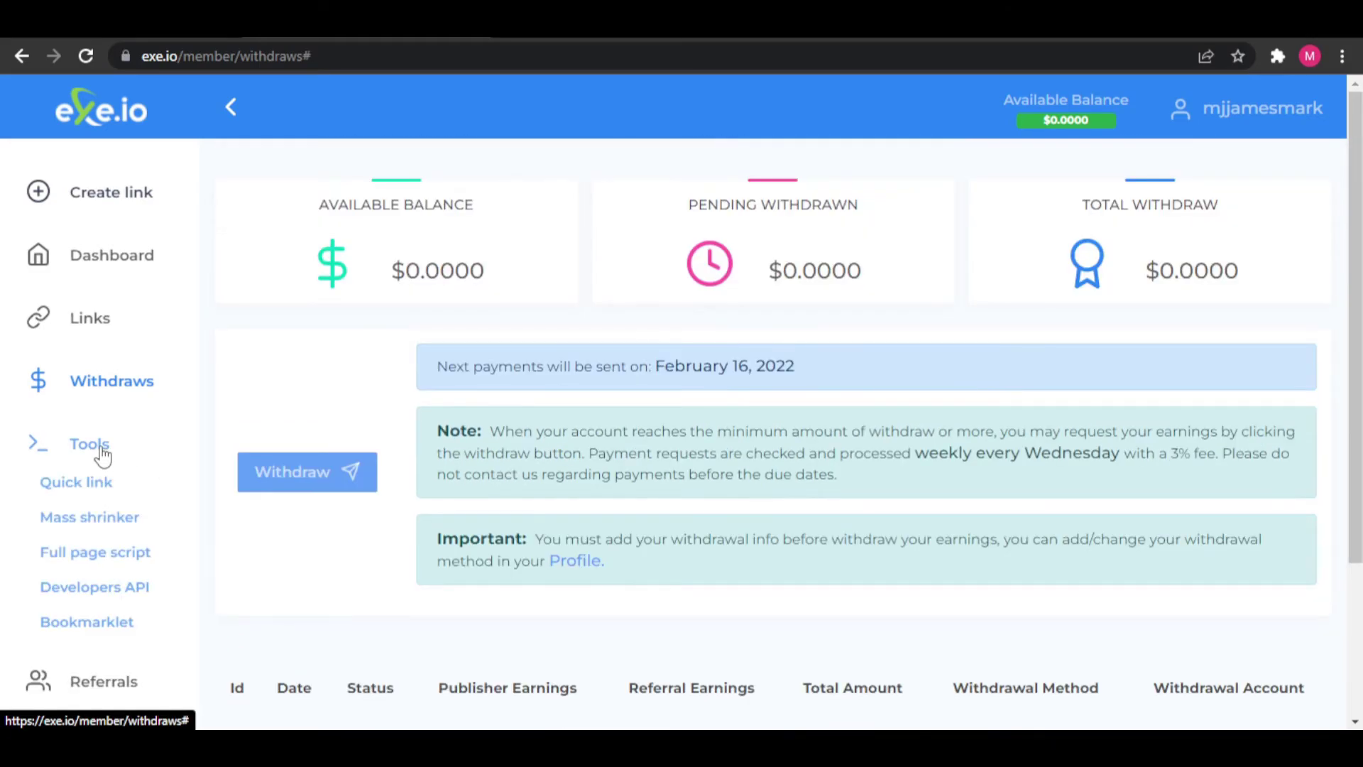
{"action": "left_click", "coordinate": [76, 490]}
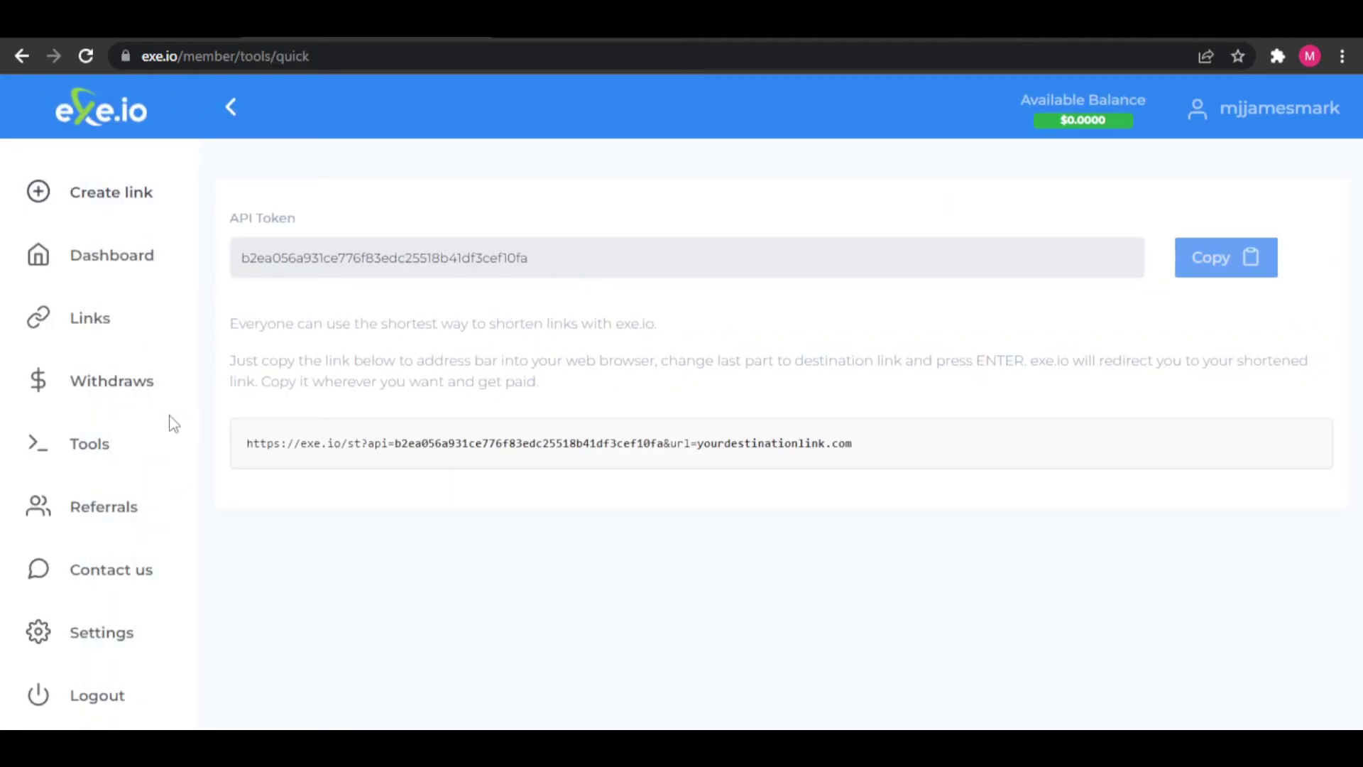
{"action": "left_click", "coordinate": [89, 445]}
{"action": "left_click", "coordinate": [95, 523]}
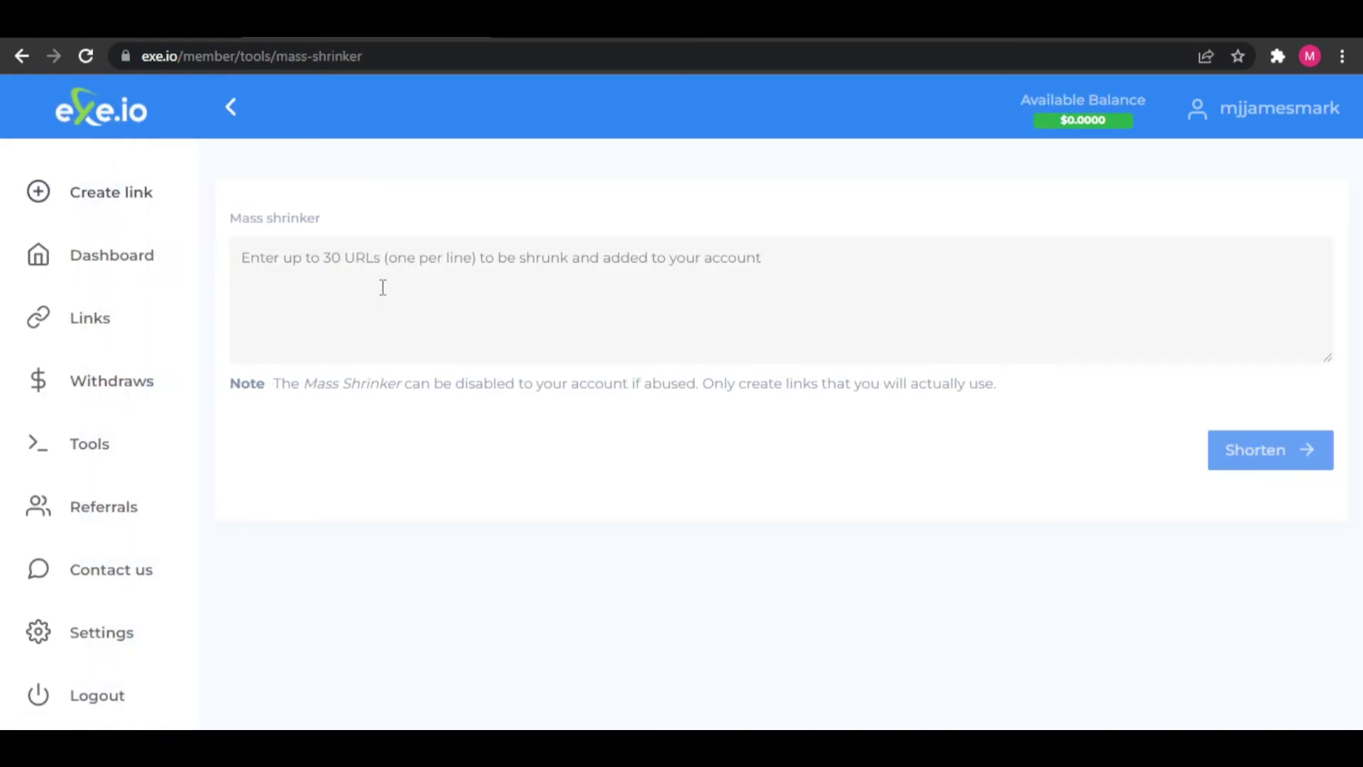
{"action": "left_click", "coordinate": [63, 456]}
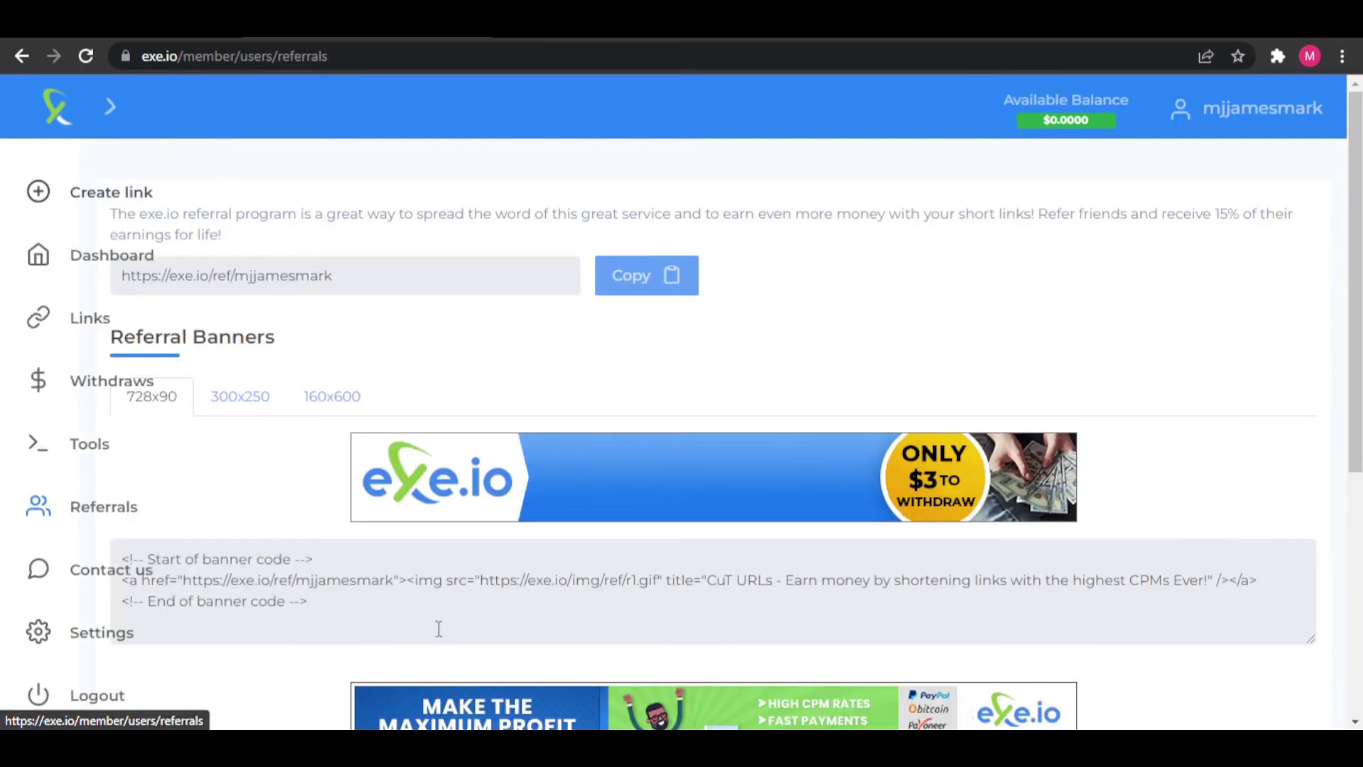
- Select the personal referral link on the Referrals page
{"action": "scroll", "coordinate": [663, 504], "scroll_direction": "down", "scroll_amount": 5}
{"action": "scroll", "coordinate": [666, 509], "scroll_direction": "up", "scroll_amount": 3}
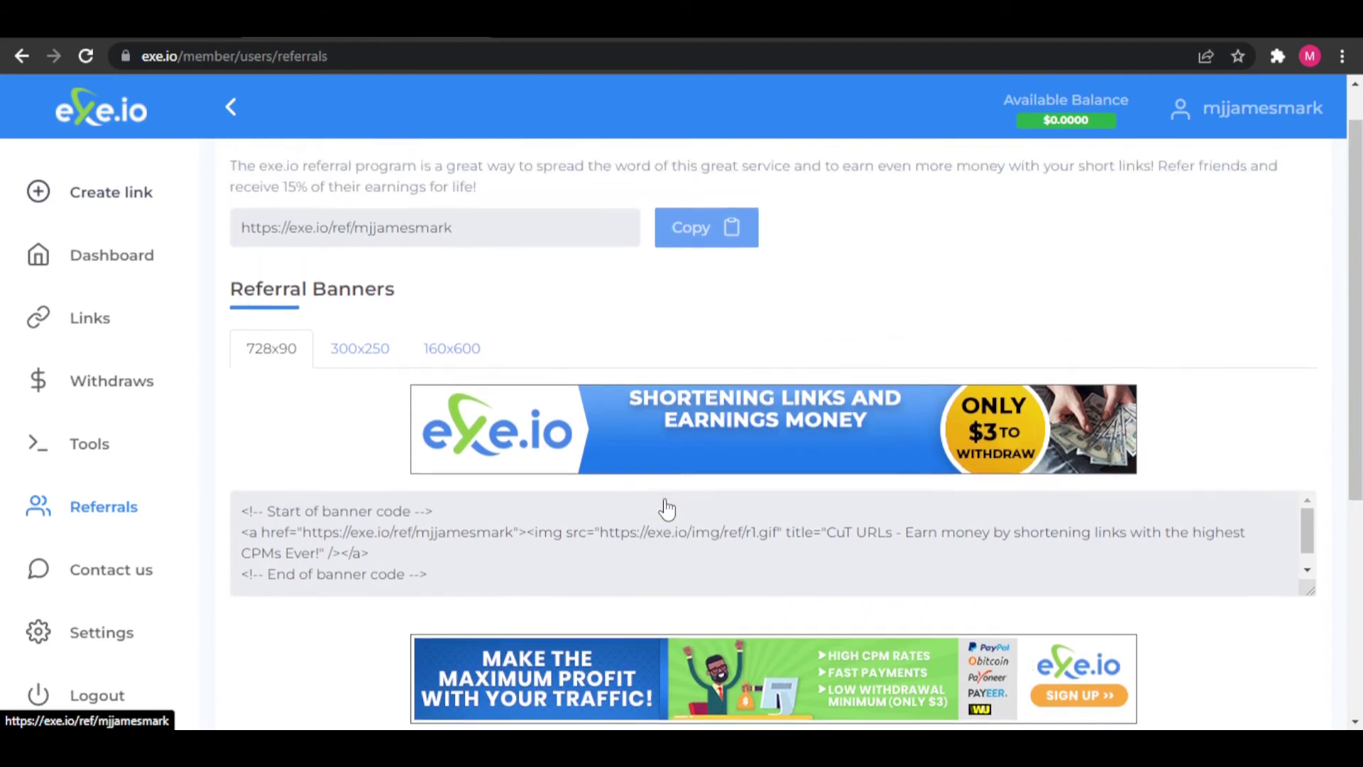
{"action": "left_click_drag", "start_coordinate": [488, 284], "coordinate": [206, 283]}
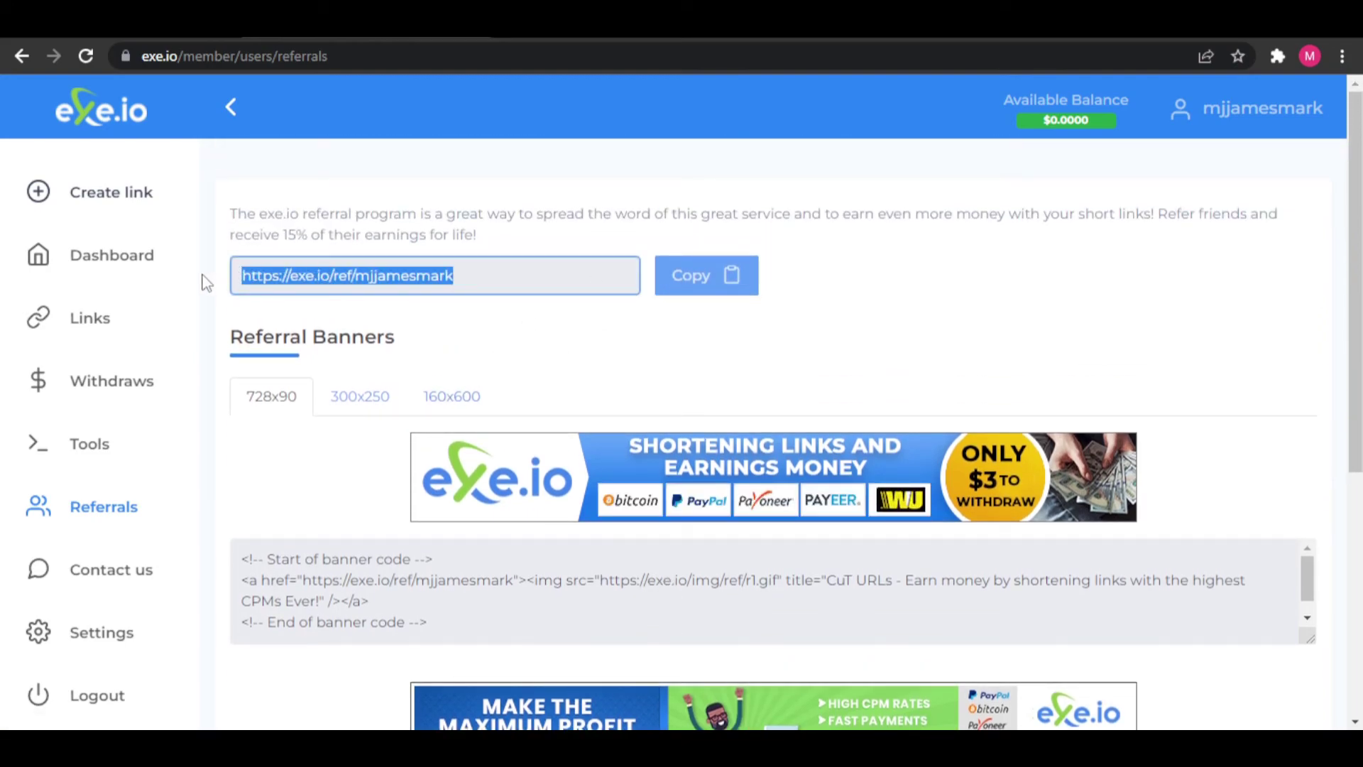
{"action": "left_click", "coordinate": [682, 362]}
{"action": "scroll", "coordinate": [681, 362], "scroll_direction": "down", "scroll_amount": 6}
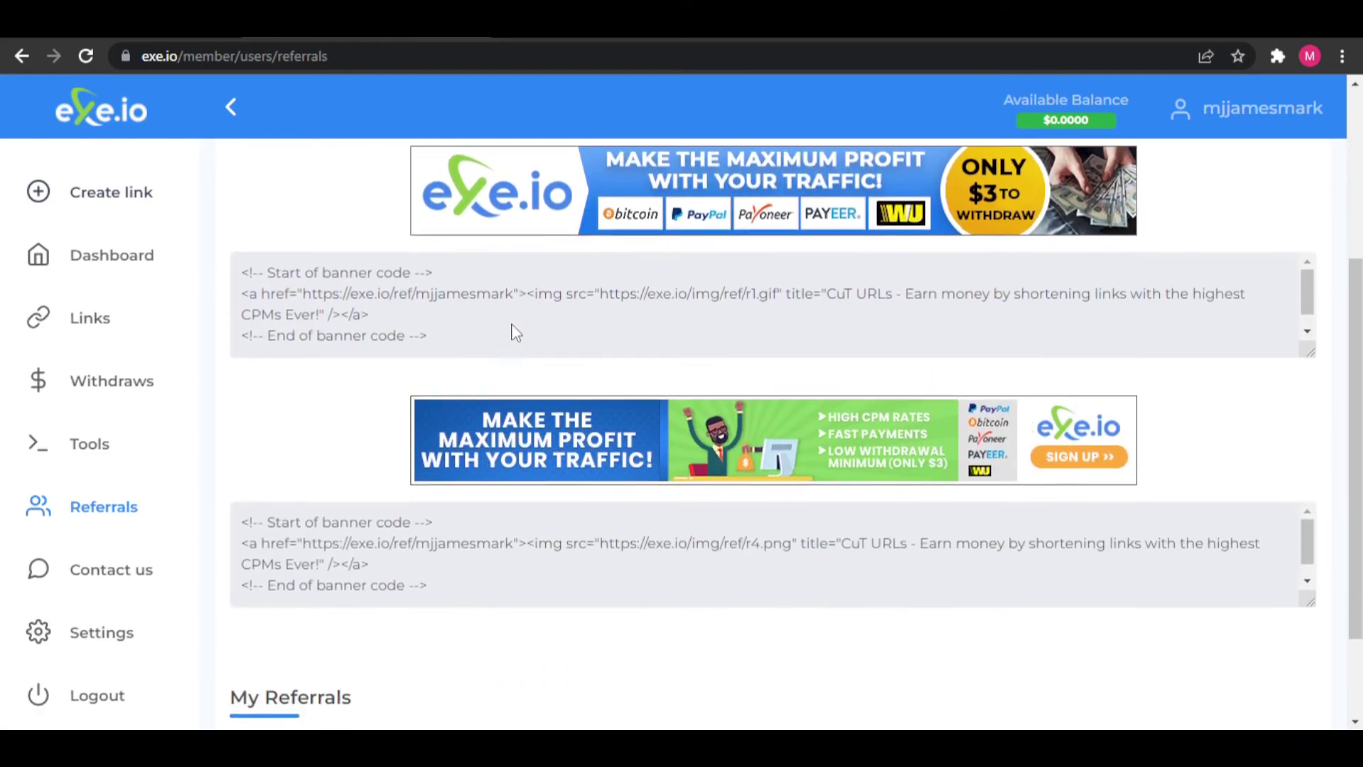
{"action": "scroll", "coordinate": [575, 546], "scroll_direction": "up", "scroll_amount": 6}
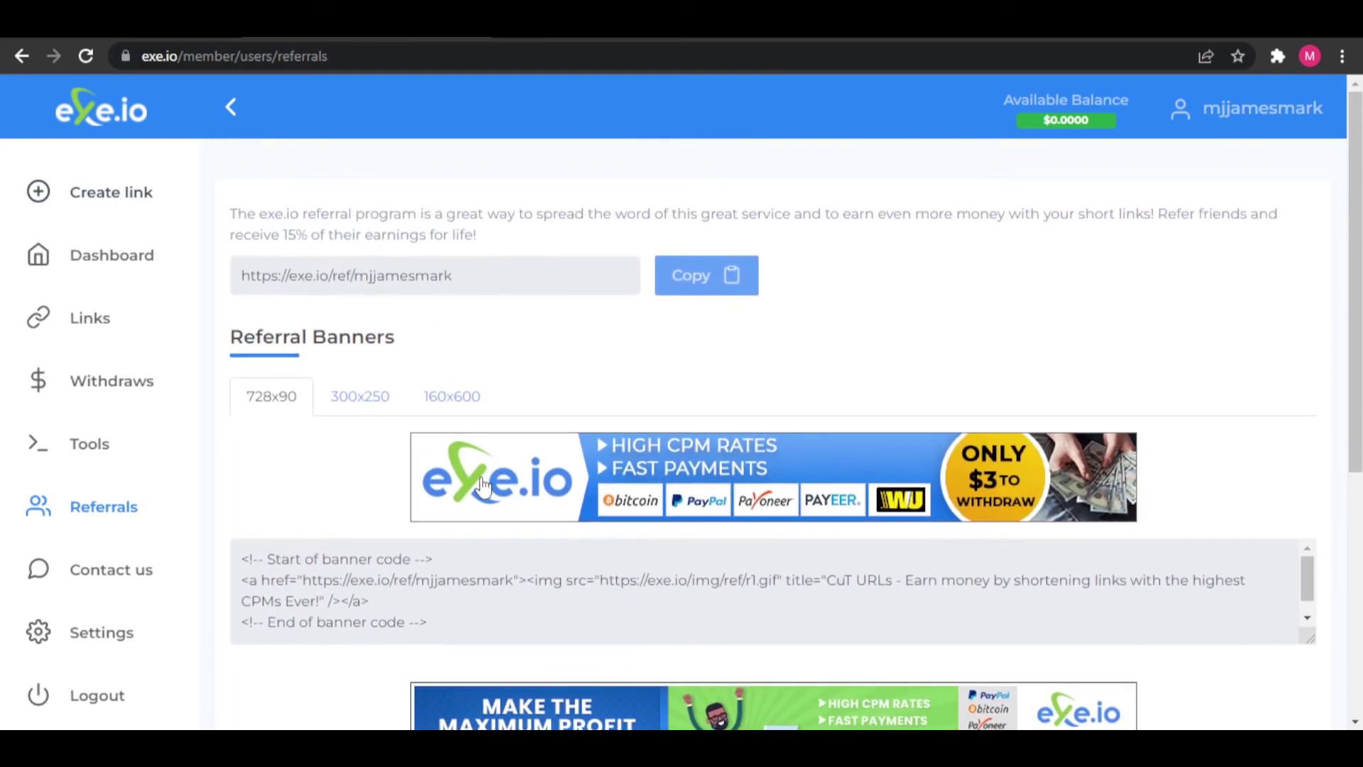
- Show the 300x250 and then the 160x600 referral banners
{"action": "left_click", "coordinate": [336, 413]}
{"action": "scroll", "coordinate": [465, 438], "scroll_direction": "down", "scroll_amount": 4}
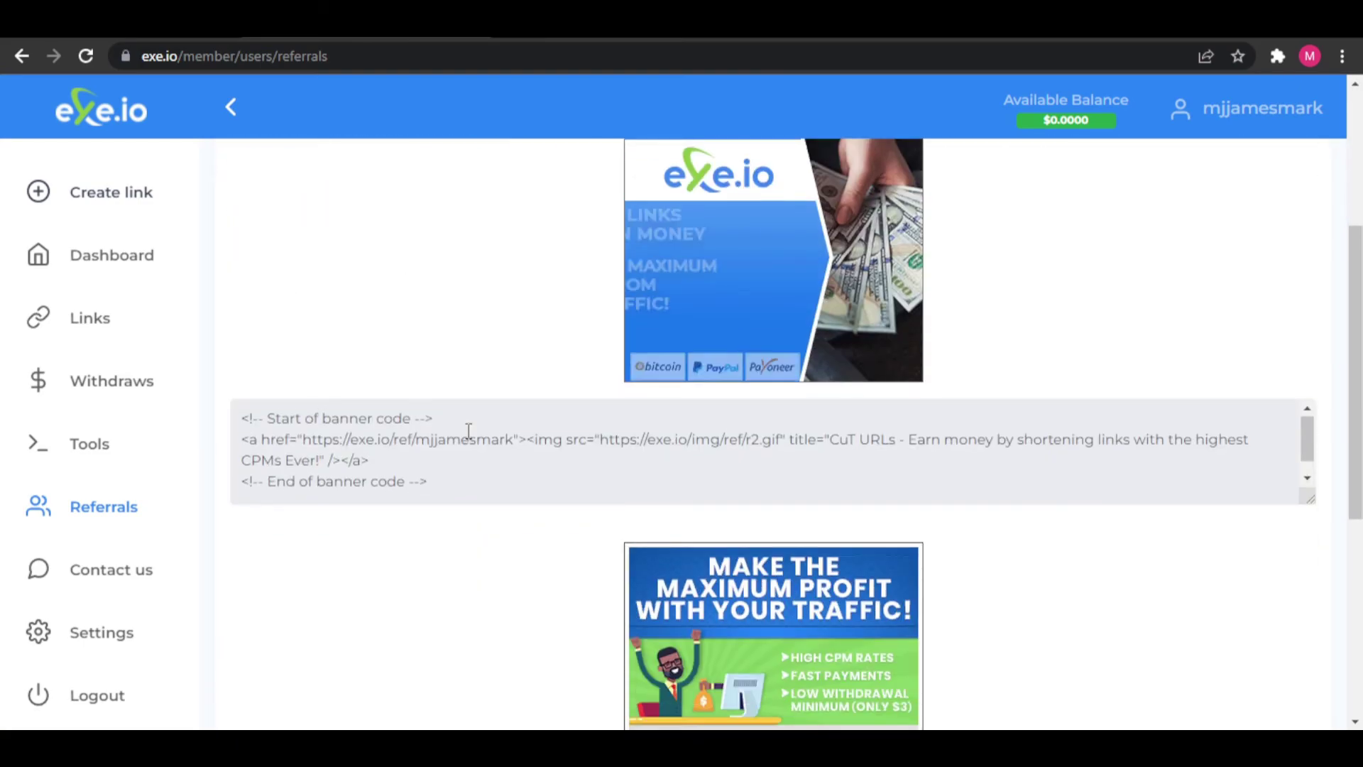
{"action": "scroll", "coordinate": [468, 432], "scroll_direction": "up", "scroll_amount": 5}
{"action": "left_click", "coordinate": [475, 399]}
{"action": "scroll", "coordinate": [487, 430], "scroll_direction": "down", "scroll_amount": 3}
{"action": "scroll", "coordinate": [492, 444], "scroll_direction": "up", "scroll_amount": 3}
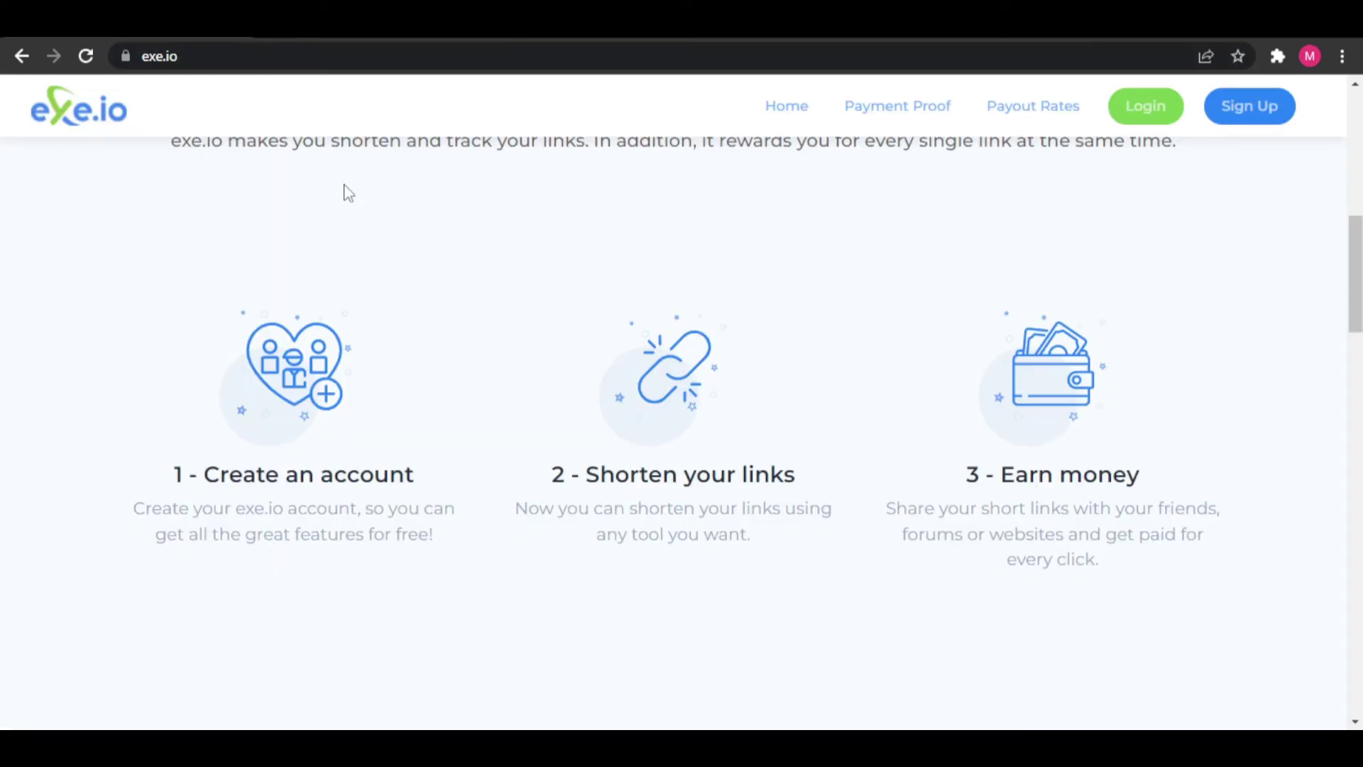
{"action": "scroll", "coordinate": [496, 383], "scroll_direction": "up", "scroll_amount": 10}
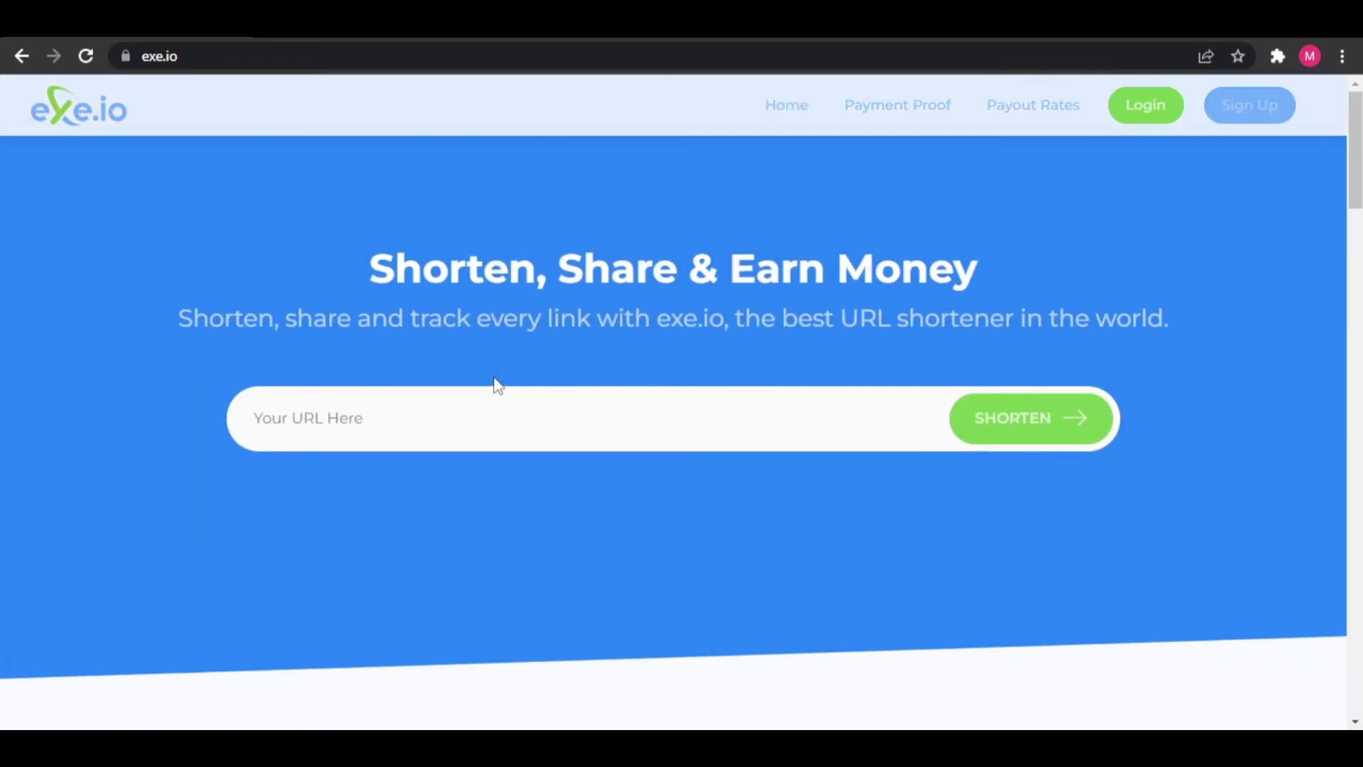
- Scroll through the public homepage and the Payment Proof list
{"action": "scroll", "coordinate": [498, 385], "scroll_direction": "down", "scroll_amount": 10}
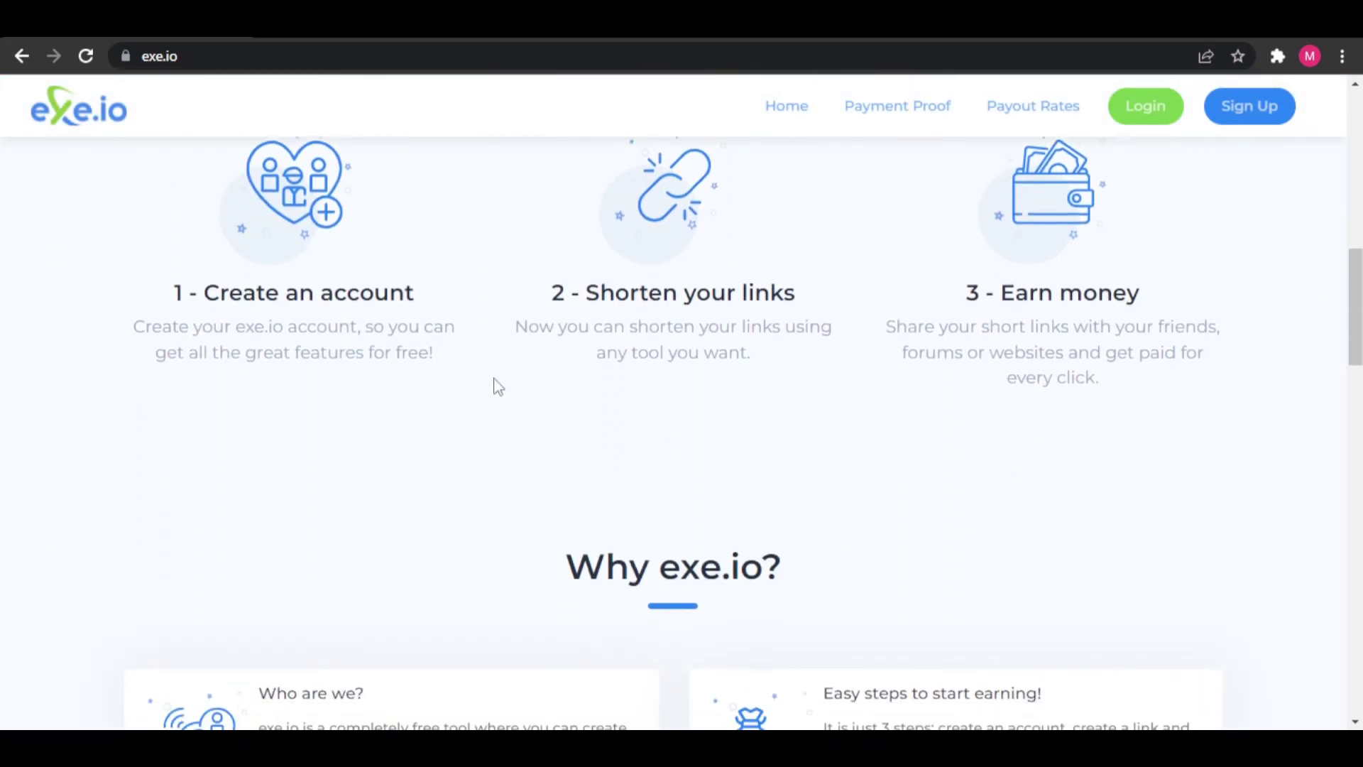
{"action": "scroll", "coordinate": [499, 385], "scroll_direction": "down", "scroll_amount": 13}
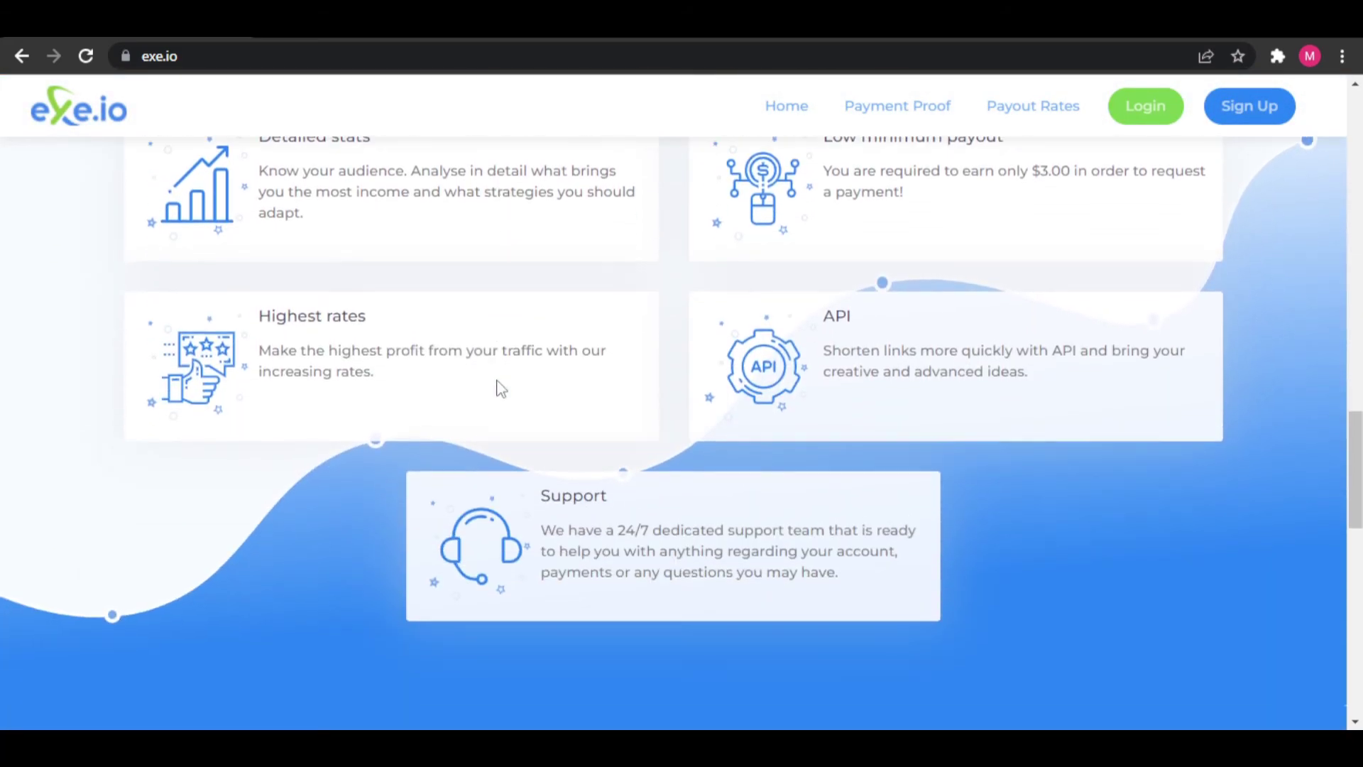
{"action": "scroll", "coordinate": [499, 388], "scroll_direction": "down", "scroll_amount": 6}
{"action": "scroll", "coordinate": [534, 436], "scroll_direction": "down", "scroll_amount": 5}
{"action": "scroll", "coordinate": [547, 455], "scroll_direction": "up", "scroll_amount": 12}
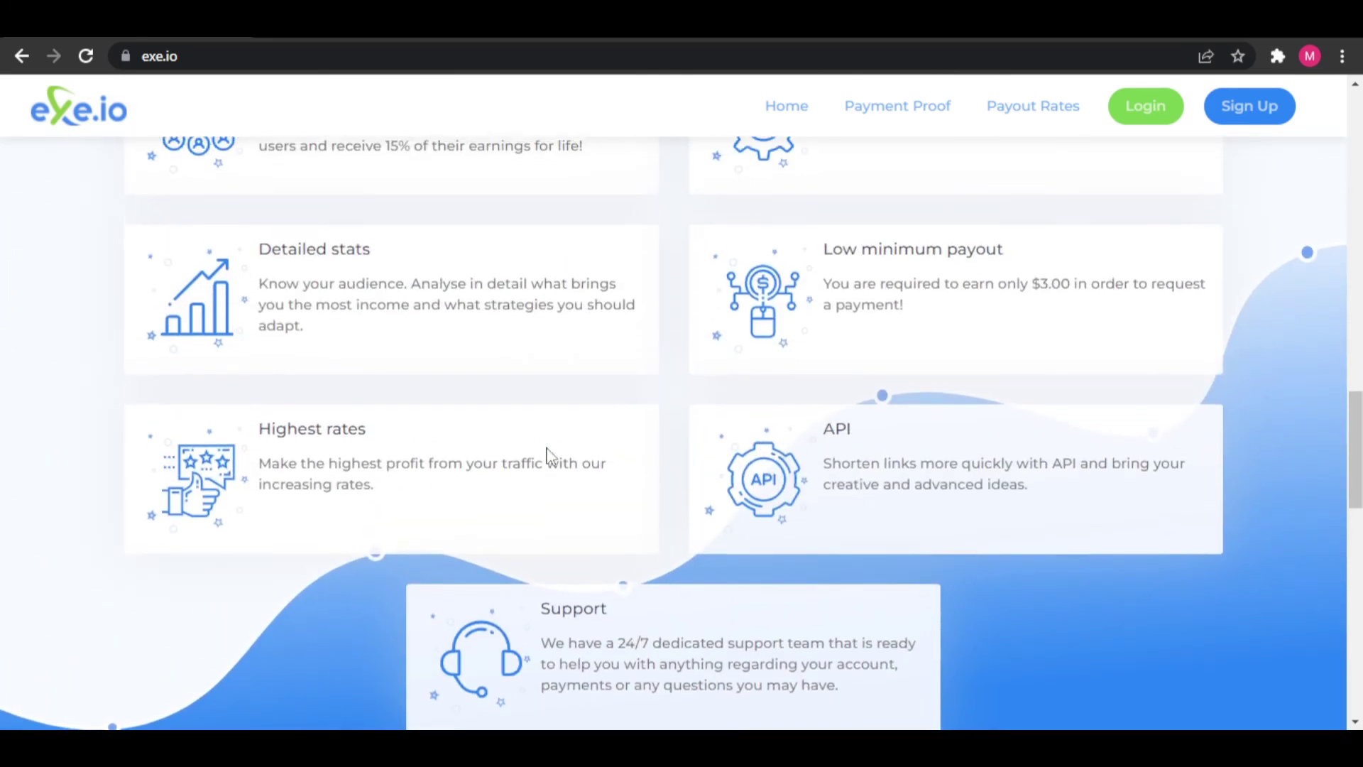
{"action": "scroll", "coordinate": [547, 454], "scroll_direction": "up", "scroll_amount": 10}
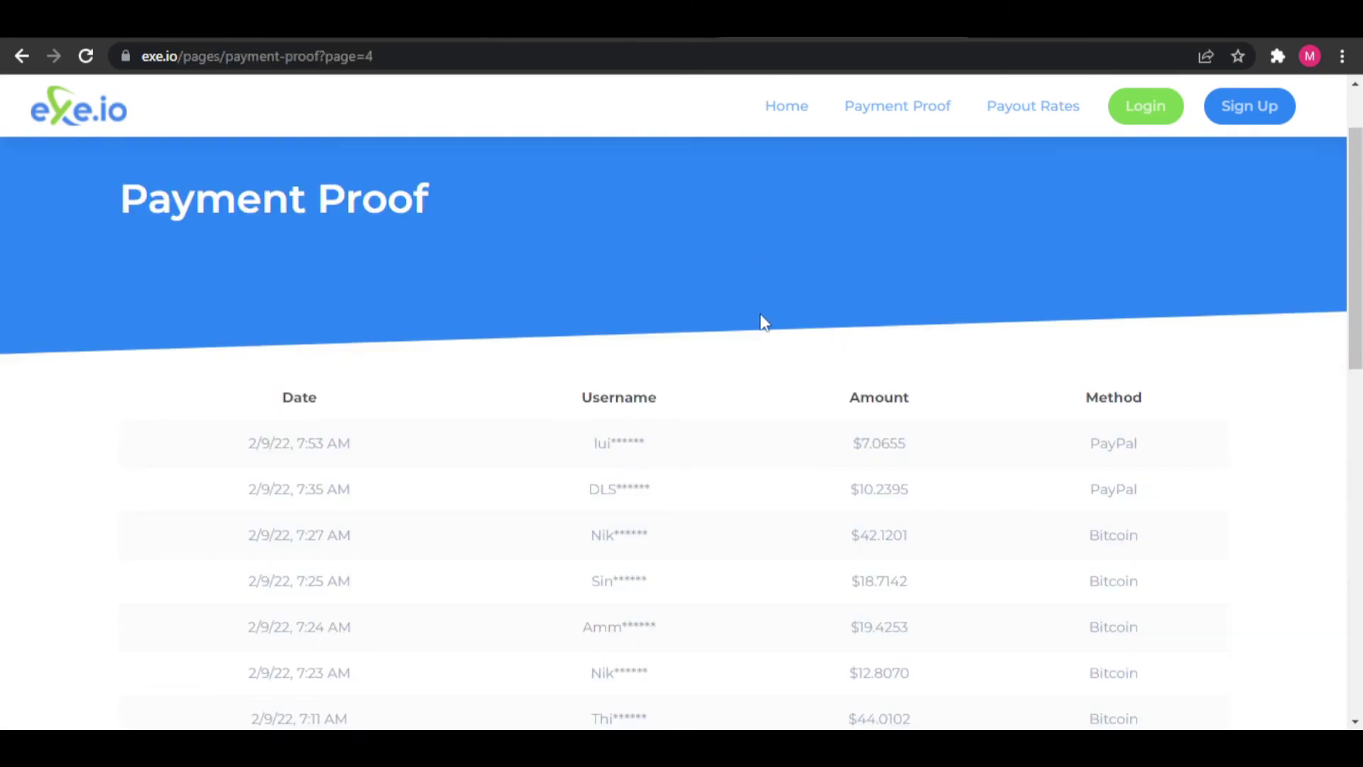
{"action": "scroll", "coordinate": [763, 327], "scroll_direction": "down", "scroll_amount": 10}
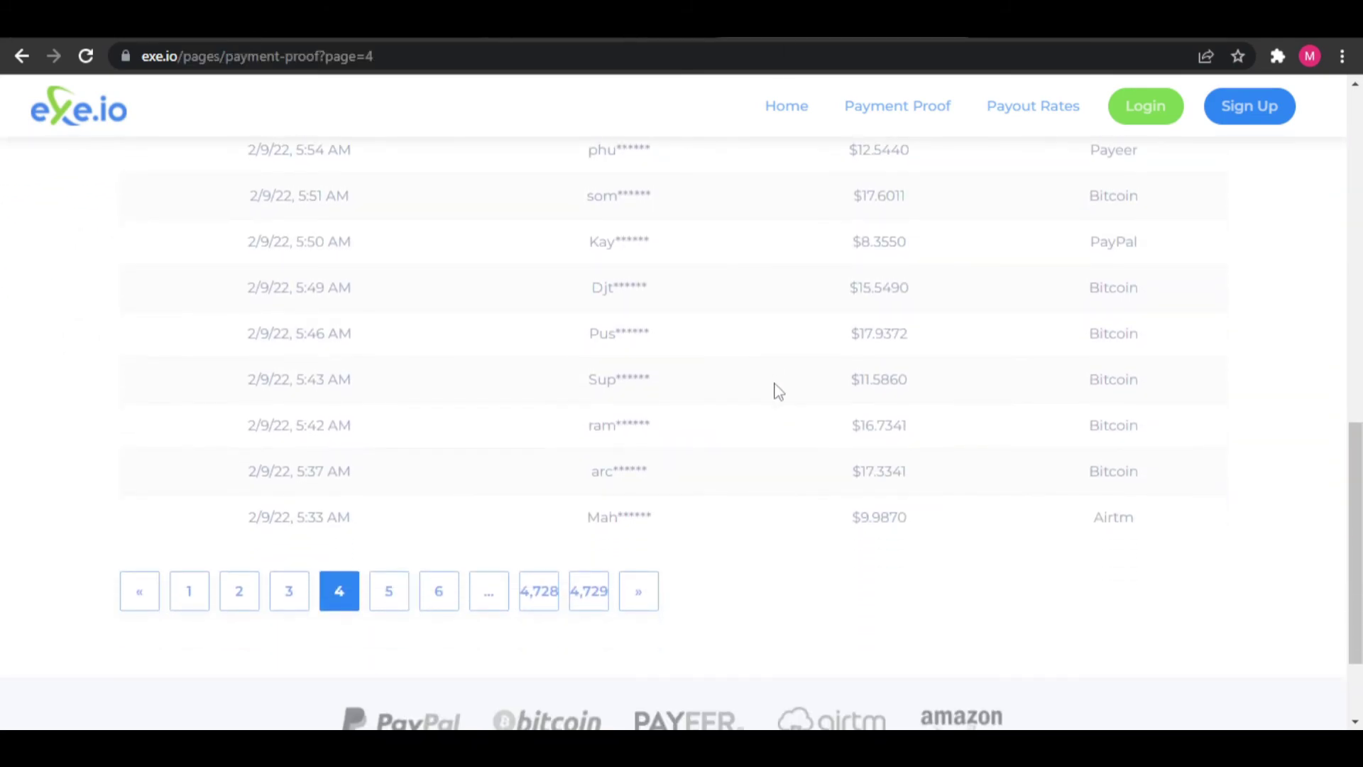
{"action": "scroll", "coordinate": [777, 390], "scroll_direction": "down", "scroll_amount": 2}
{"action": "scroll", "coordinate": [779, 402], "scroll_direction": "up", "scroll_amount": 8}
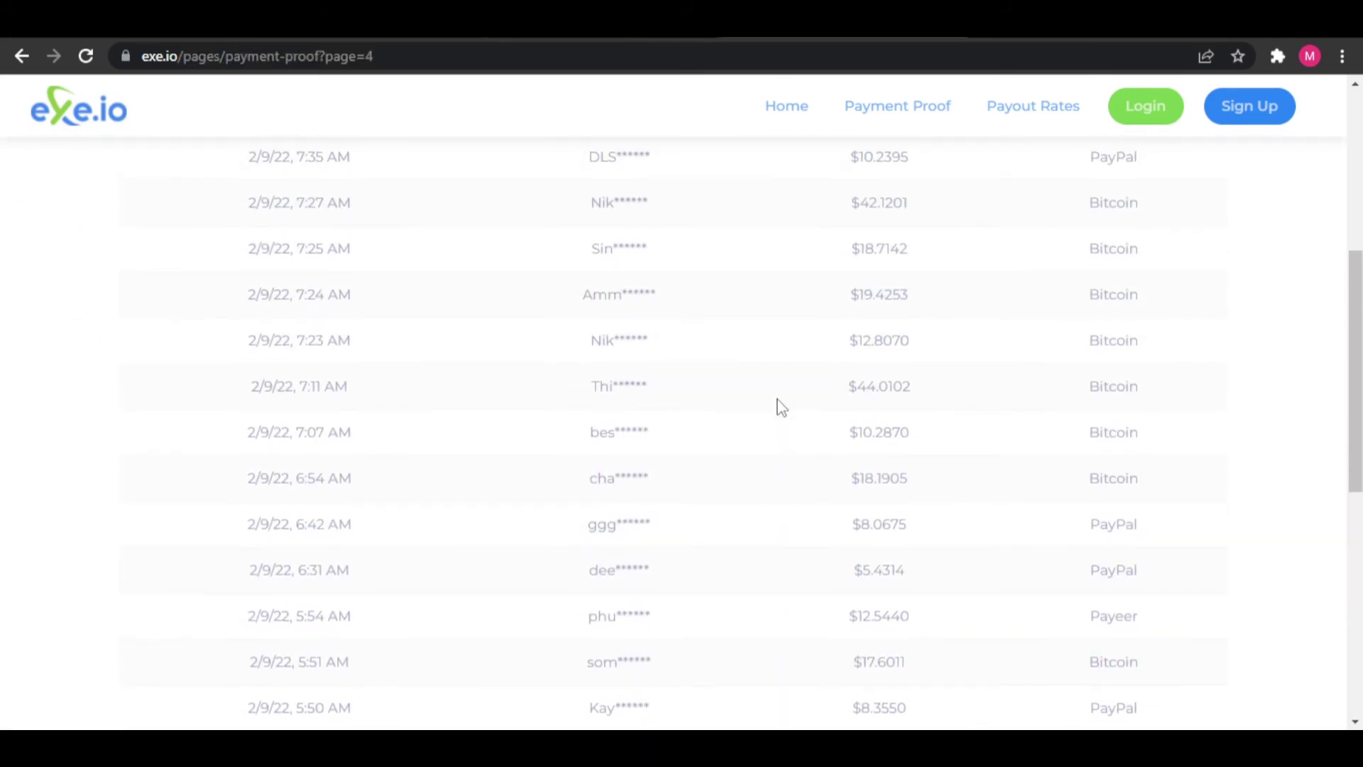
{"action": "scroll", "coordinate": [779, 405], "scroll_direction": "up", "scroll_amount": 5}
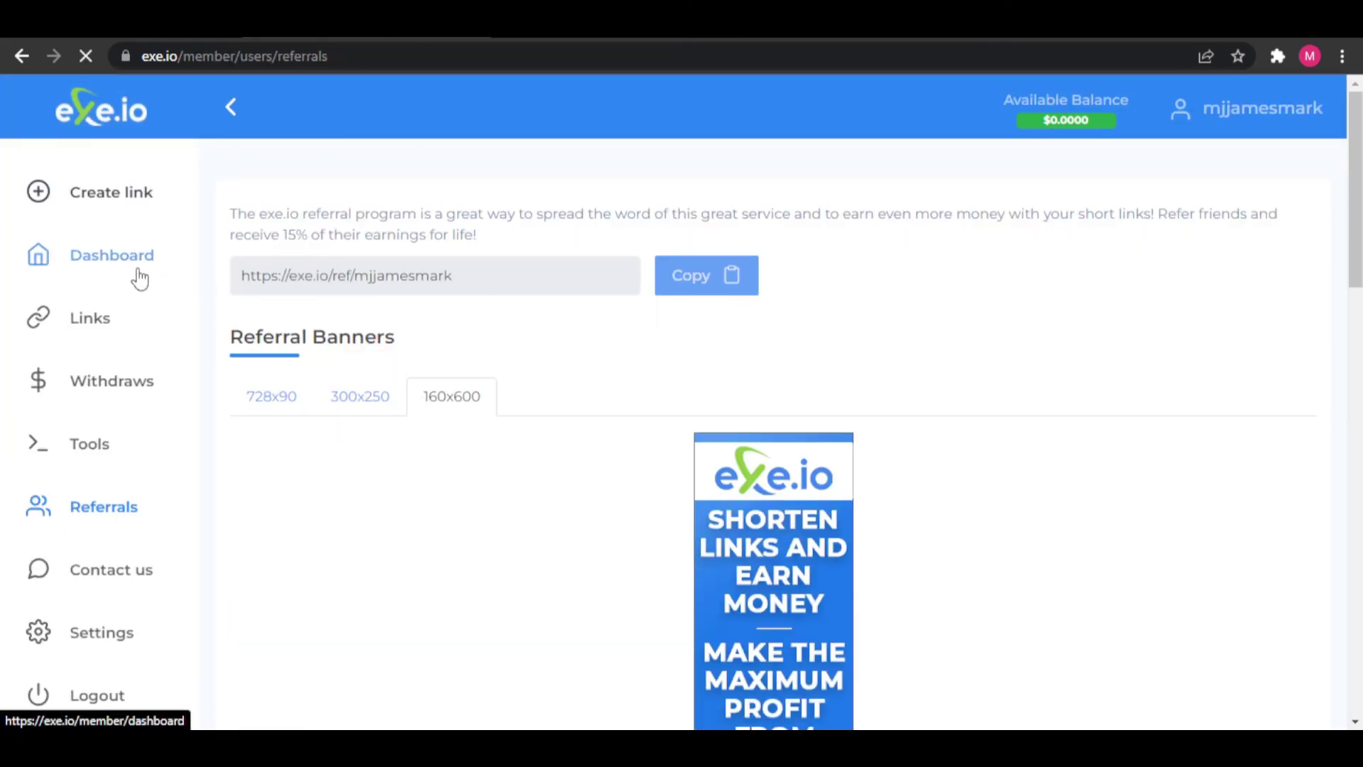
{"action": "scroll", "coordinate": [579, 407], "scroll_direction": "down", "scroll_amount": 5}
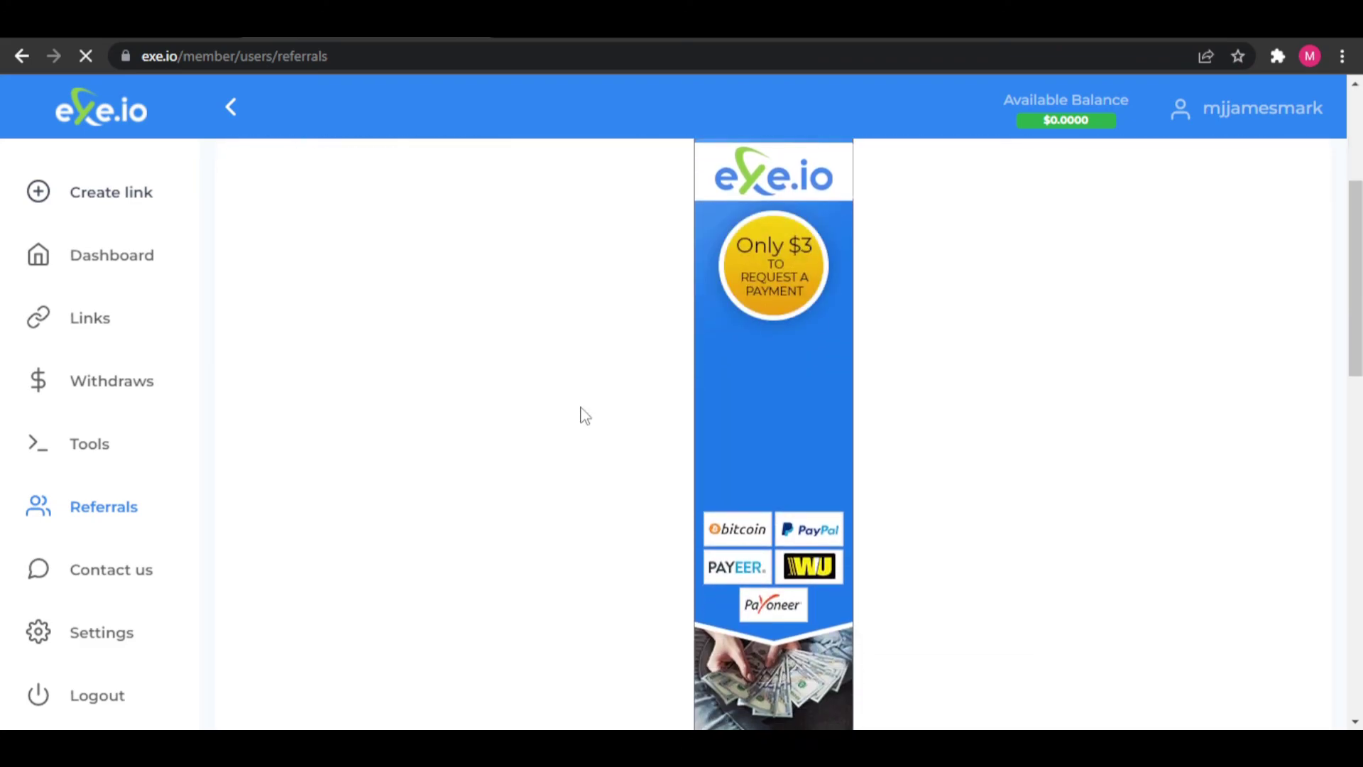
{"action": "scroll", "coordinate": [583, 416], "scroll_direction": "down", "scroll_amount": 10}
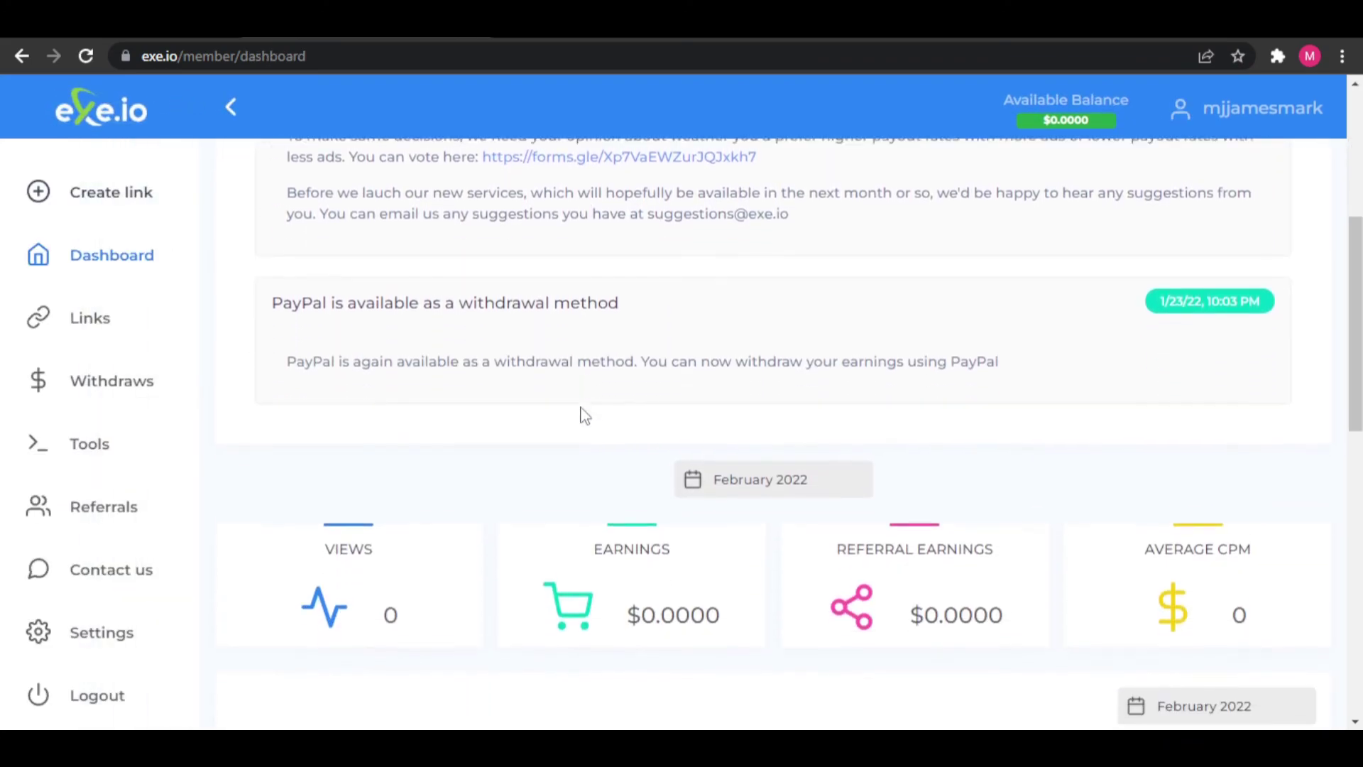